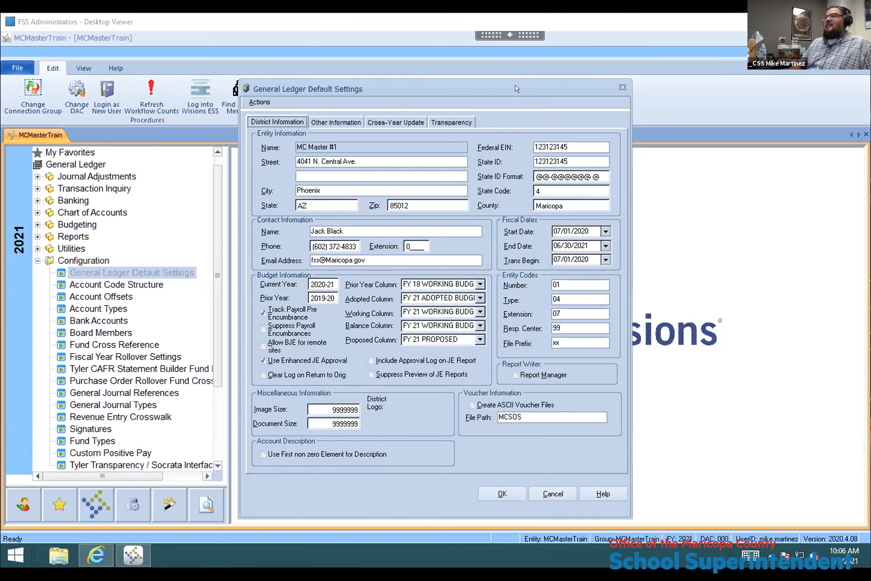
- Accept the General Ledger Default Settings and collapse the Configuration folder and the General Ledger module
{"action": "left_click", "coordinate": [504, 495]}
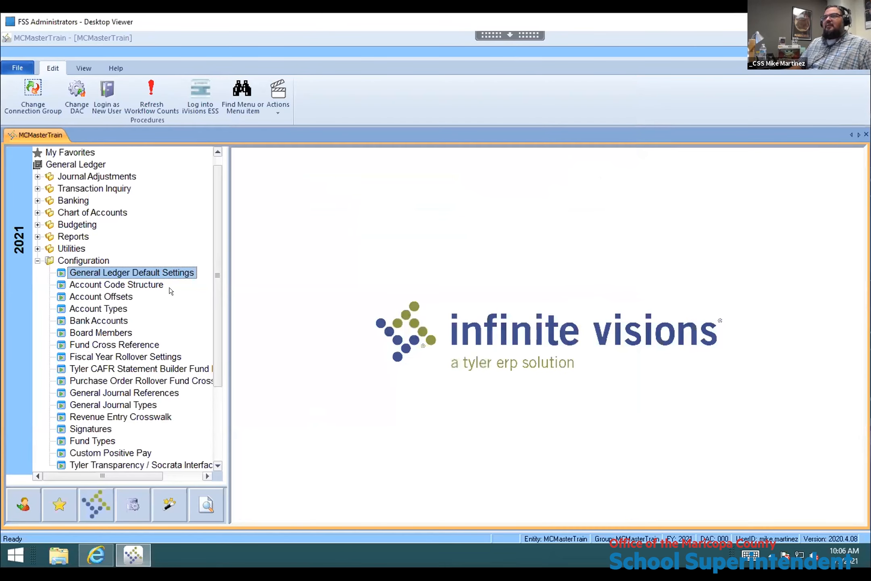
{"action": "left_click", "coordinate": [37, 261]}
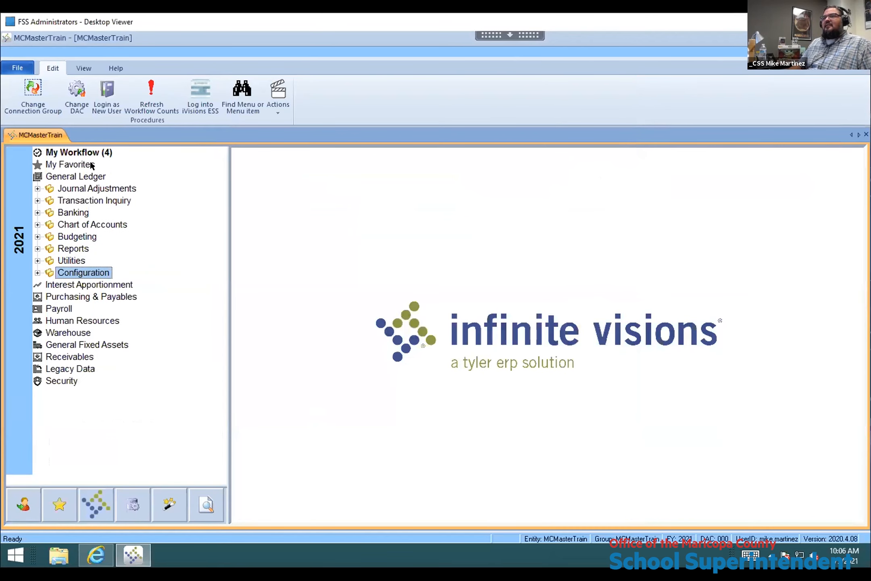
{"action": "left_click", "coordinate": [78, 177]}
{"action": "double_click", "coordinate": [78, 177]}
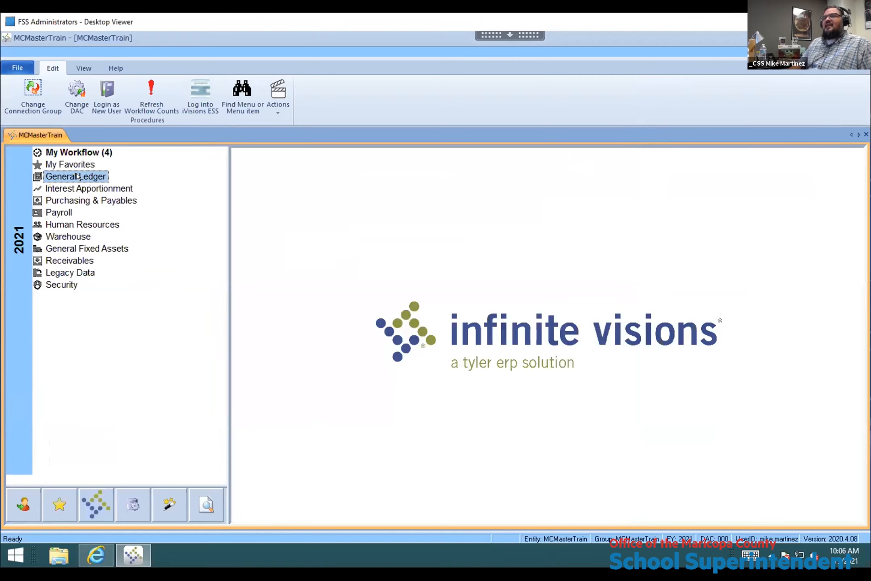
- Open the Payroll Default Settings from the Payroll configuration, review the defaults, and close them with acceptance
{"action": "double_click", "coordinate": [66, 207]}
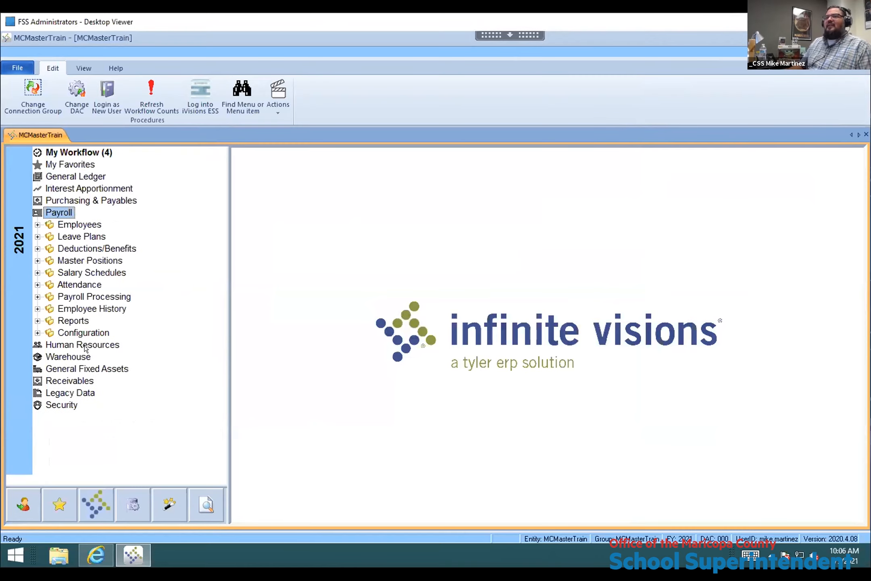
{"action": "double_click", "coordinate": [86, 329]}
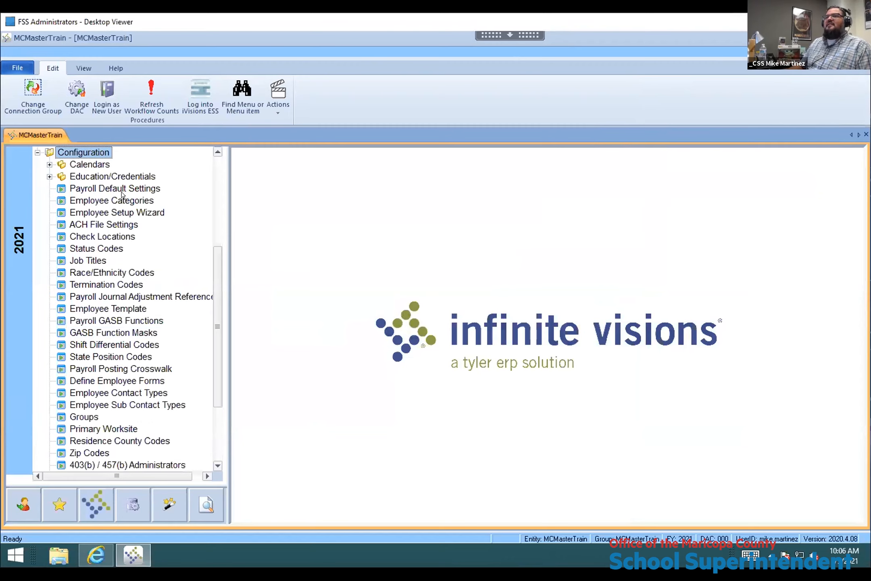
{"action": "double_click", "coordinate": [135, 187]}
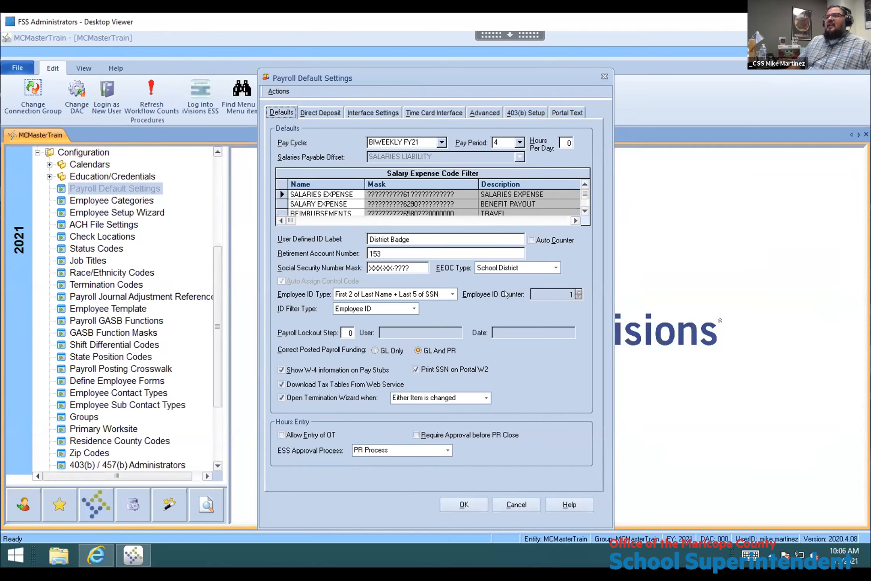
{"action": "left_click", "coordinate": [509, 501]}
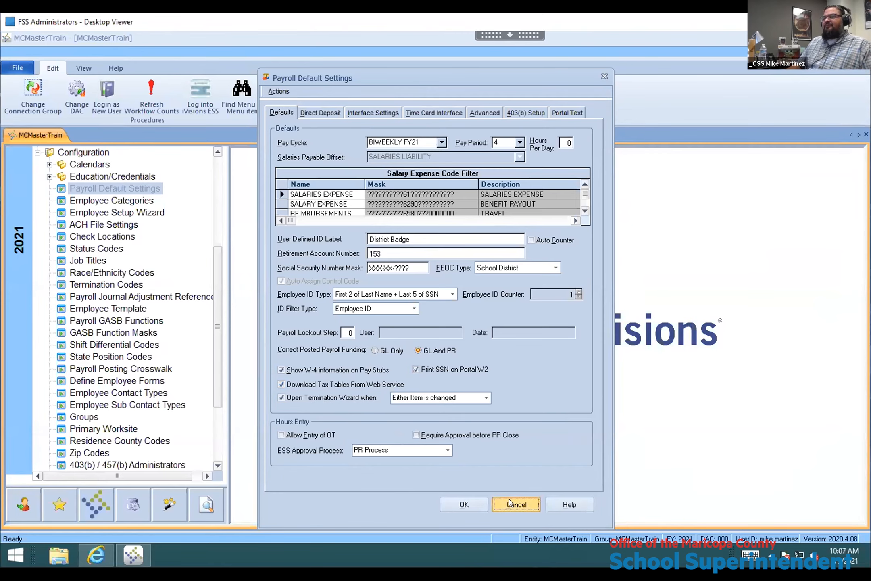
{"action": "left_click", "coordinate": [448, 503]}
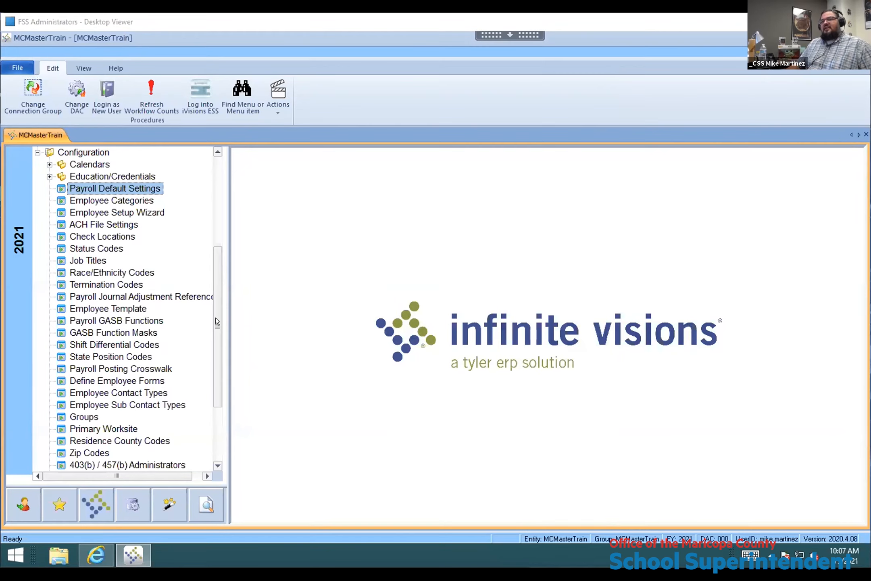
- Collapse the Payroll Configuration folder and open Deductions/Benefits Maintenance
{"action": "left_click_drag", "start_coordinate": [216, 288], "coordinate": [216, 202]}
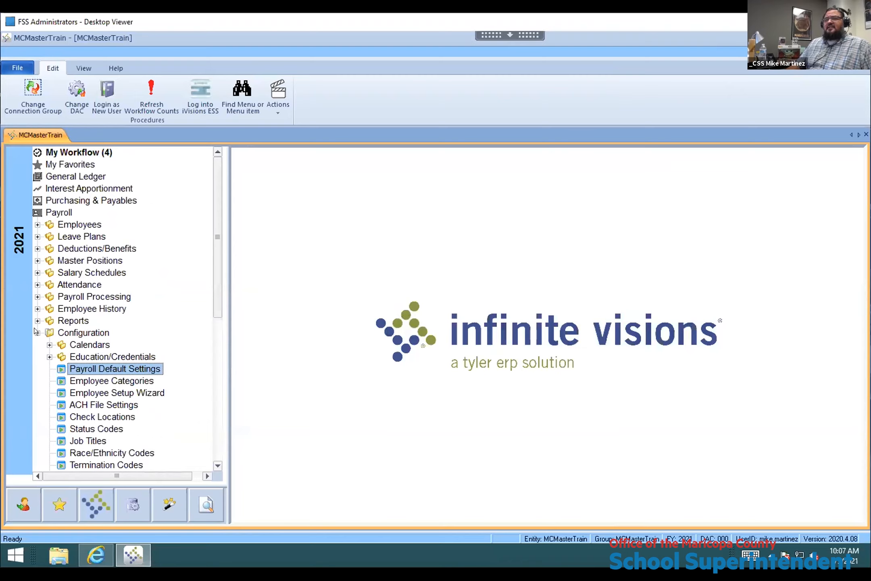
{"action": "left_click", "coordinate": [38, 332]}
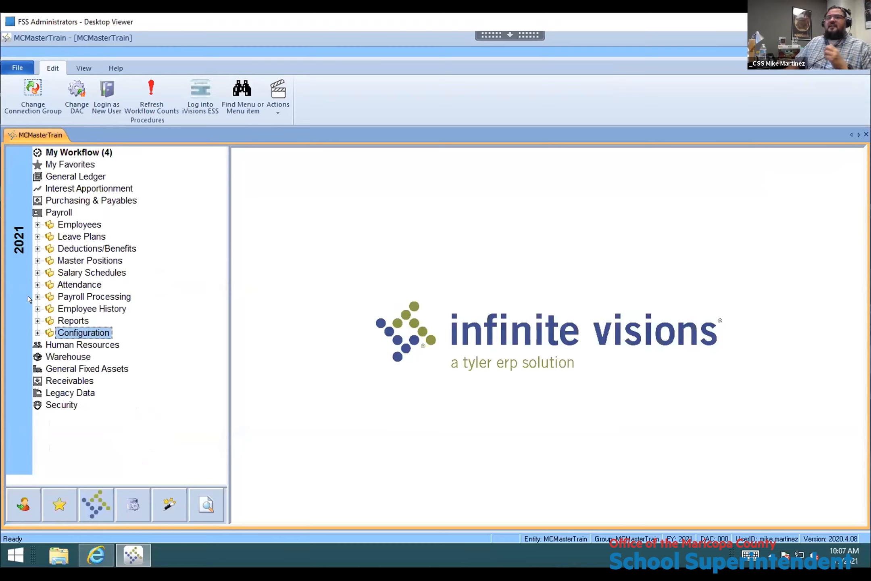
{"action": "left_click", "coordinate": [37, 248]}
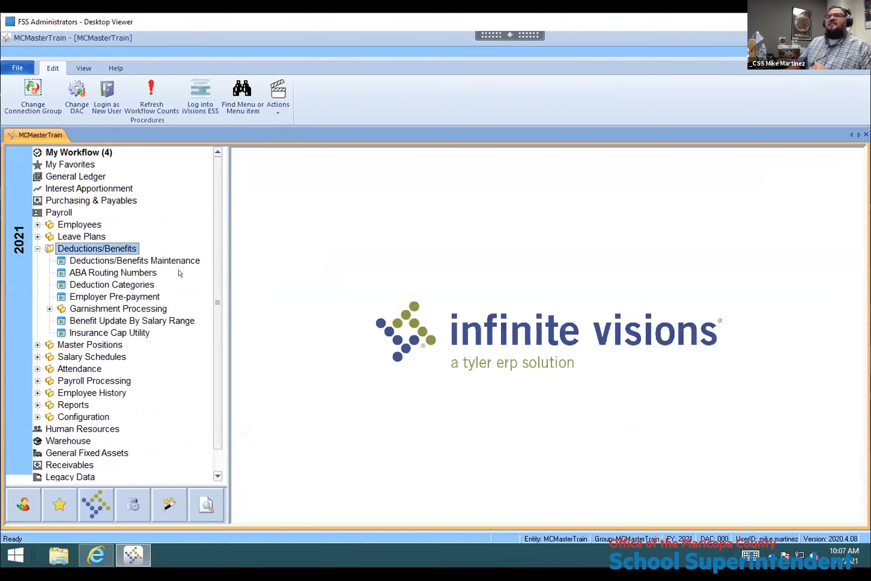
{"action": "double_click", "coordinate": [150, 261]}
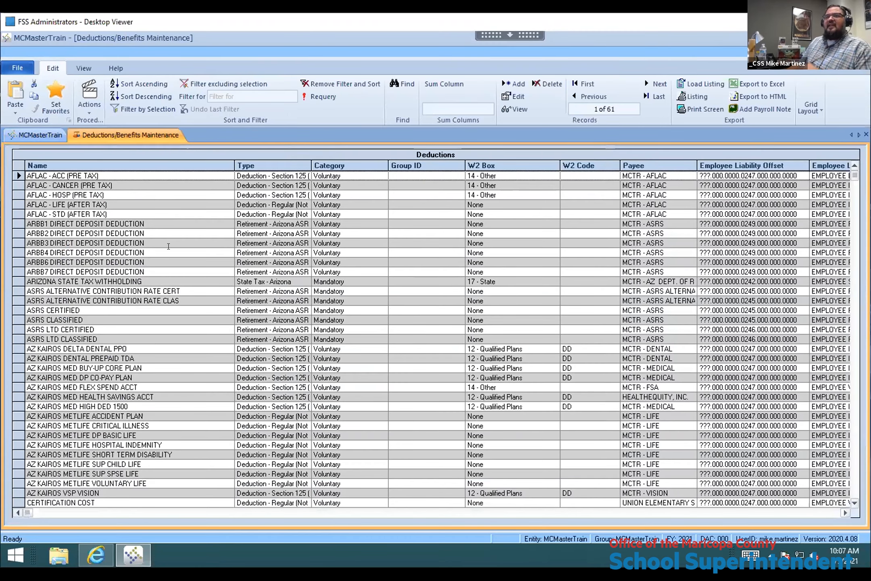
- Open the FED TAX WITHHOLDING deduction, examine its W2 information and settings, and close it without saving
{"action": "left_click", "coordinate": [188, 262]}
{"action": "scroll", "coordinate": [184, 269], "scroll_direction": "down", "scroll_amount": 8}
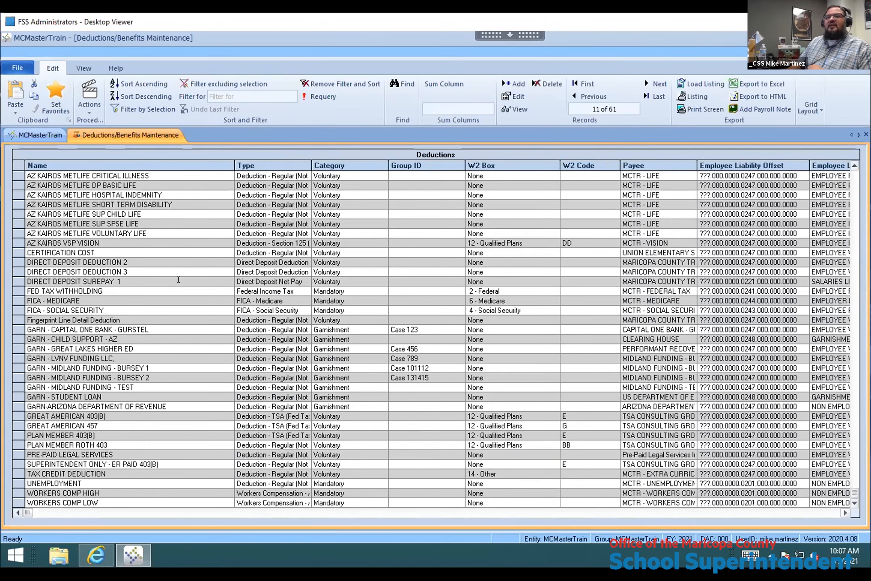
{"action": "left_click", "coordinate": [111, 289]}
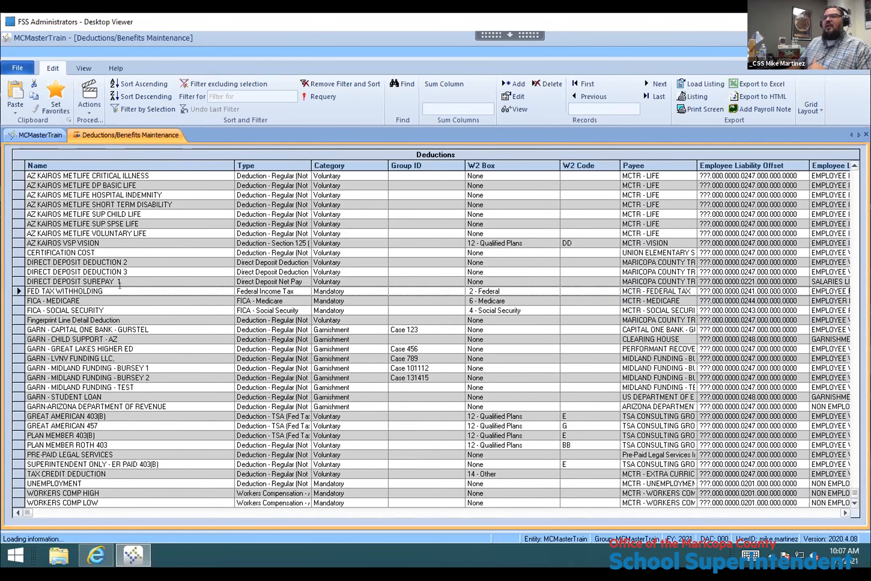
{"action": "double_click", "coordinate": [172, 296]}
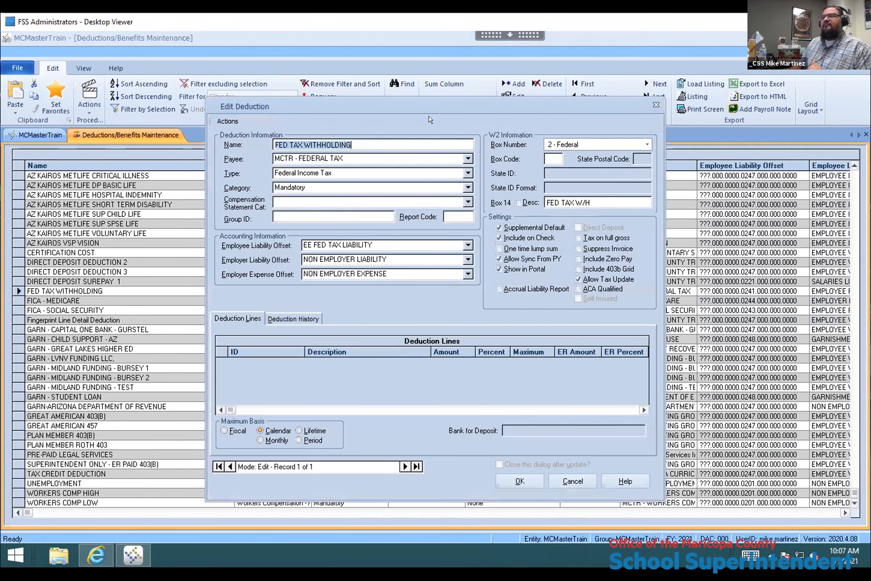
{"action": "left_click_drag", "start_coordinate": [428, 99], "coordinate": [430, 115]}
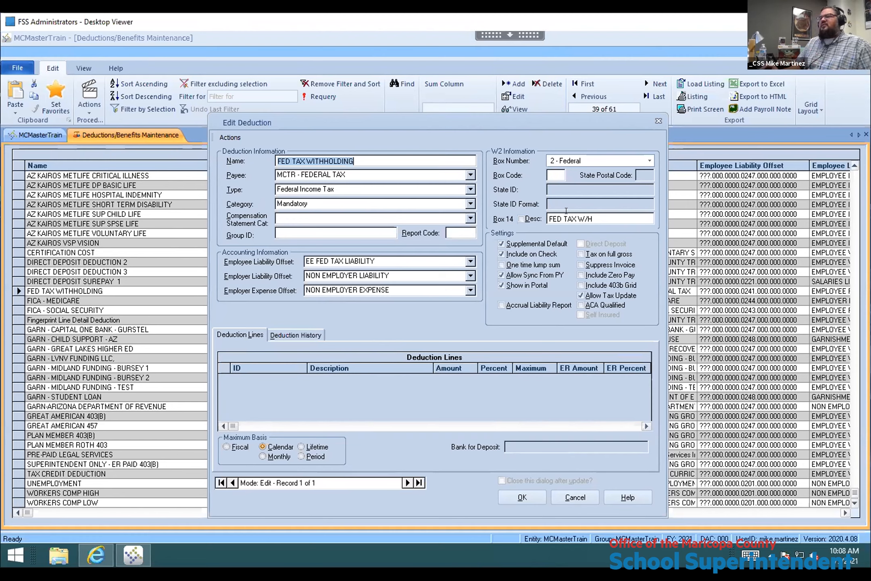
{"action": "left_click", "coordinate": [582, 494]}
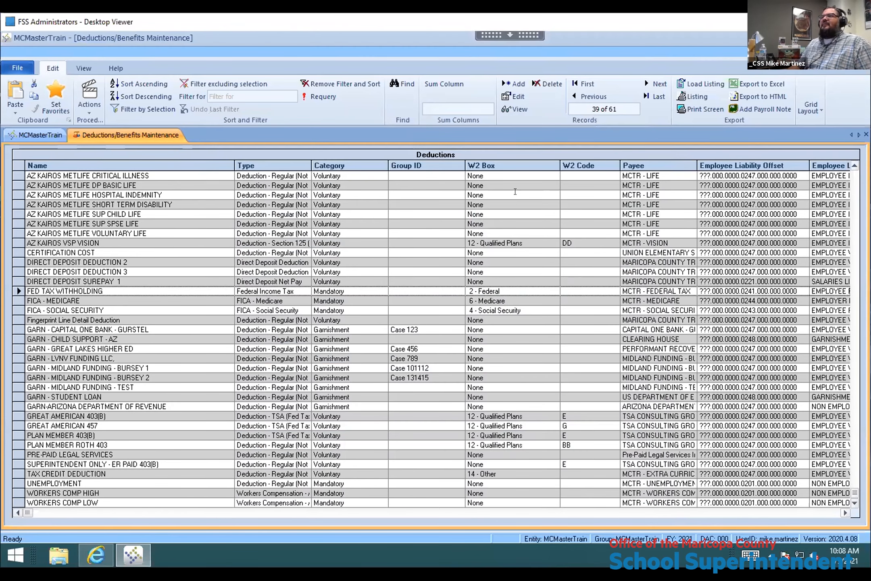
- Filter the deductions list to exclude records whose W2 Box is None, and sort the remaining records ascending by W2 Box
{"action": "left_click", "coordinate": [494, 182]}
{"action": "right_click", "coordinate": [495, 183]}
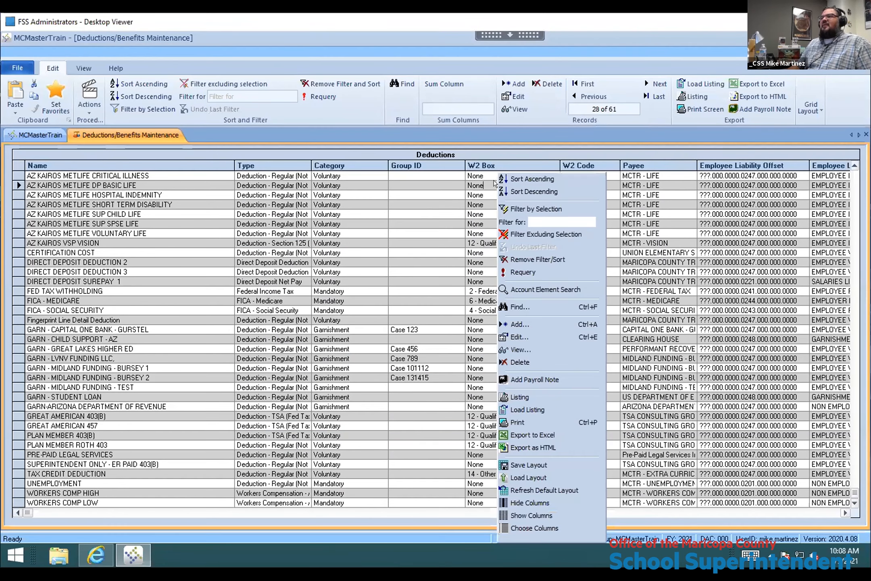
{"action": "left_click", "coordinate": [543, 233]}
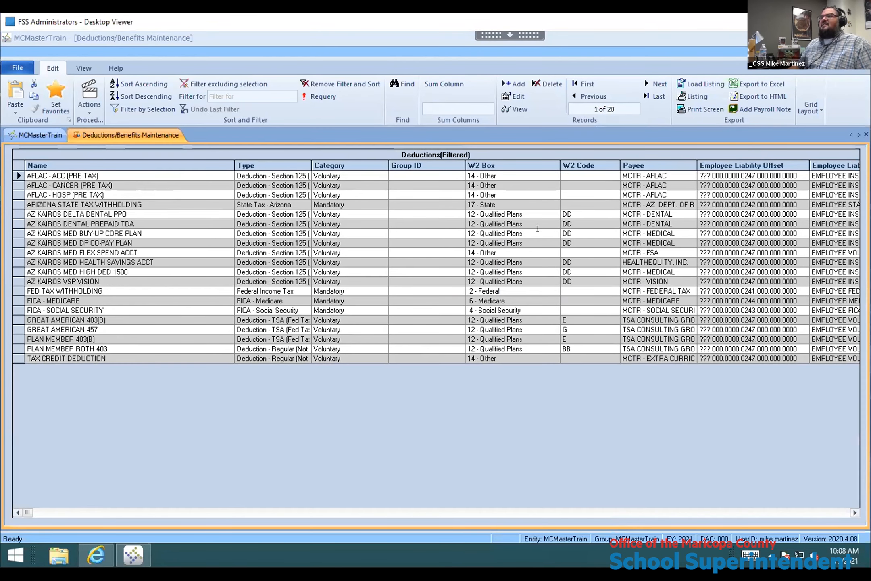
{"action": "right_click", "coordinate": [487, 185]}
{"action": "left_click", "coordinate": [498, 177]}
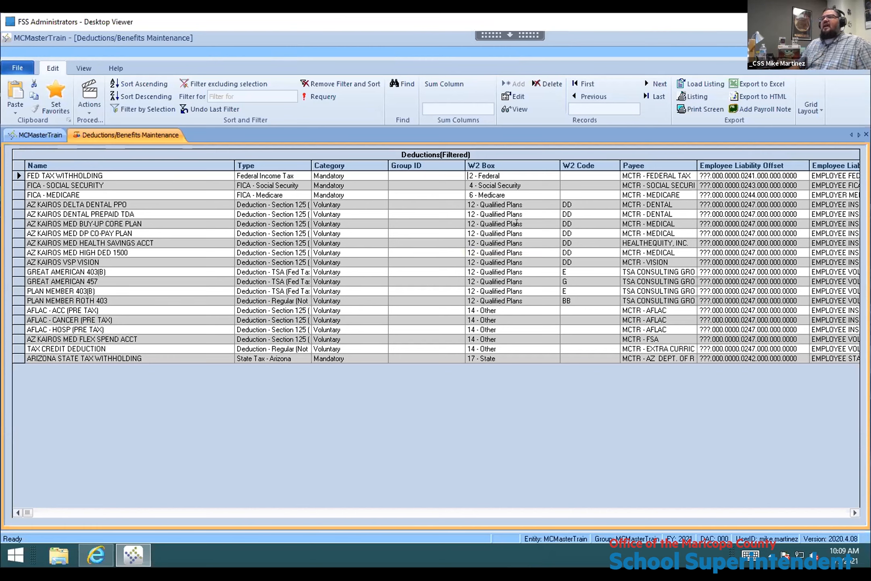
{"action": "left_click", "coordinate": [505, 242]}
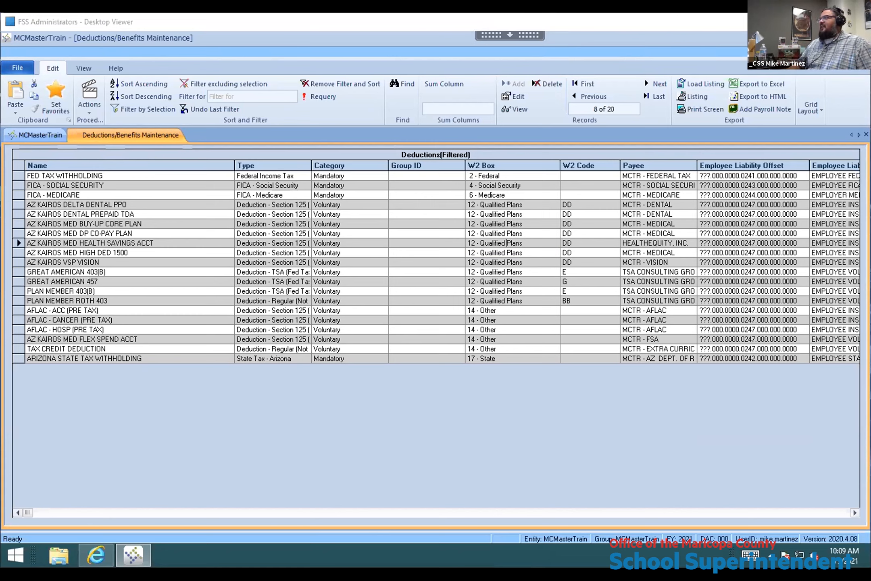
{"action": "left_click", "coordinate": [678, 420]}
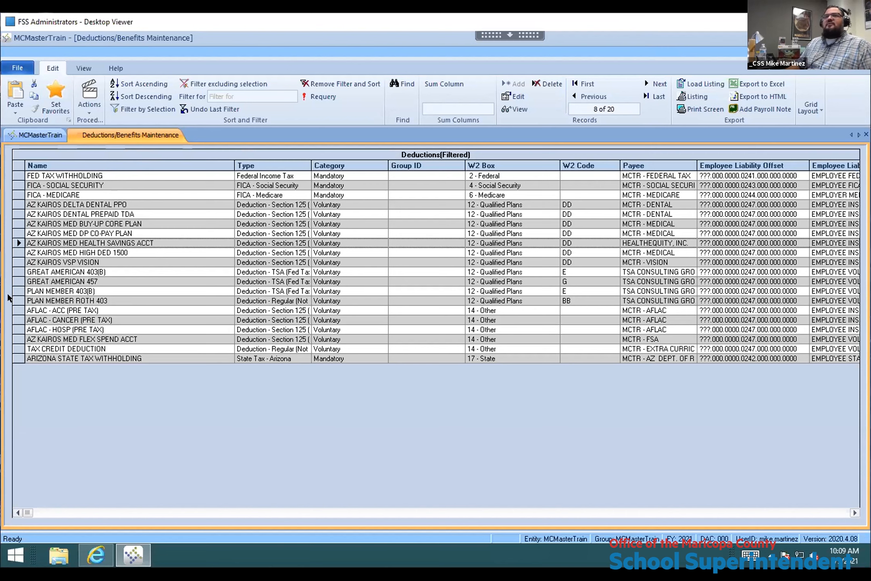
- Open the ARIZONA STATE TAX WITHHOLDING deduction, examine its W2 state ID information, and close it without saving
{"action": "left_click", "coordinate": [144, 354]}
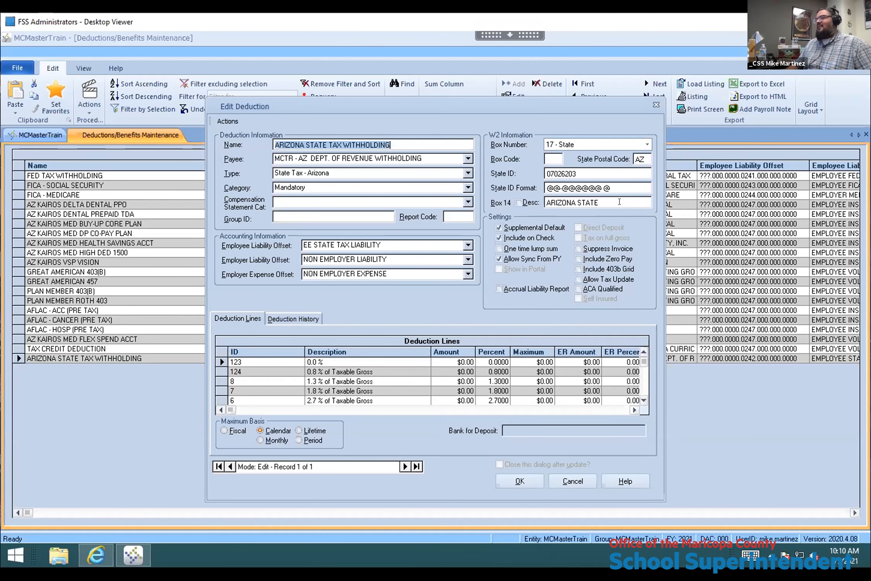
{"action": "left_click_drag", "start_coordinate": [446, 101], "coordinate": [457, 92]}
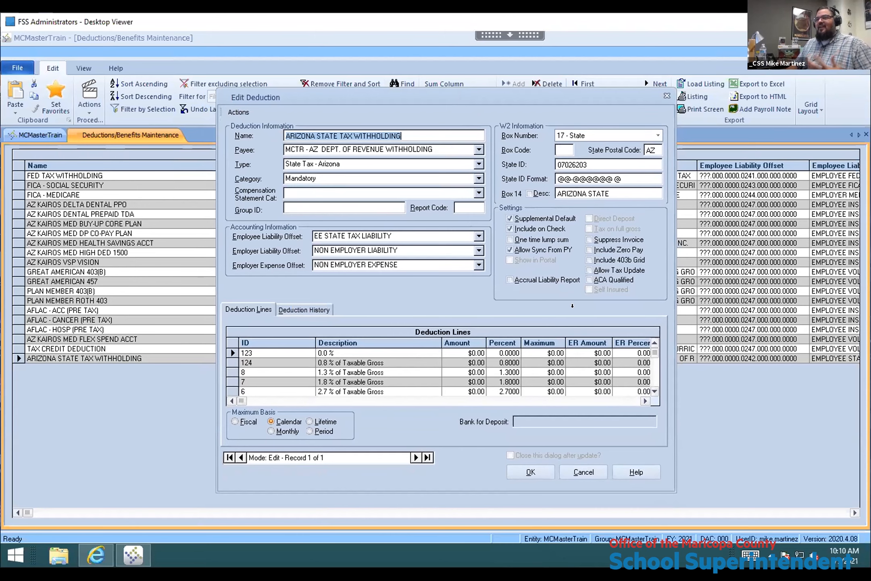
{"action": "left_click", "coordinate": [591, 468]}
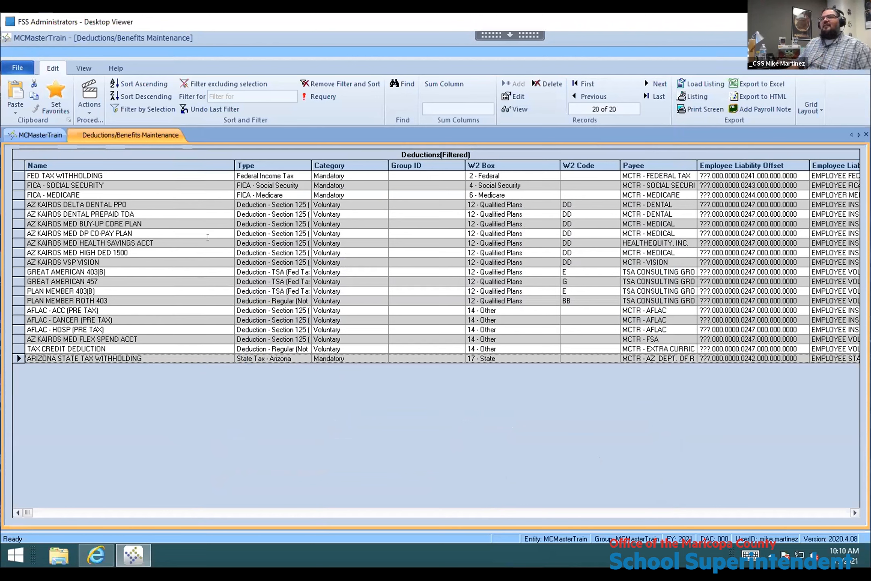
- Make sure Allow Tax Update is enabled for the FED TAX WITHHOLDING deduction and save the record
{"action": "left_click", "coordinate": [131, 173]}
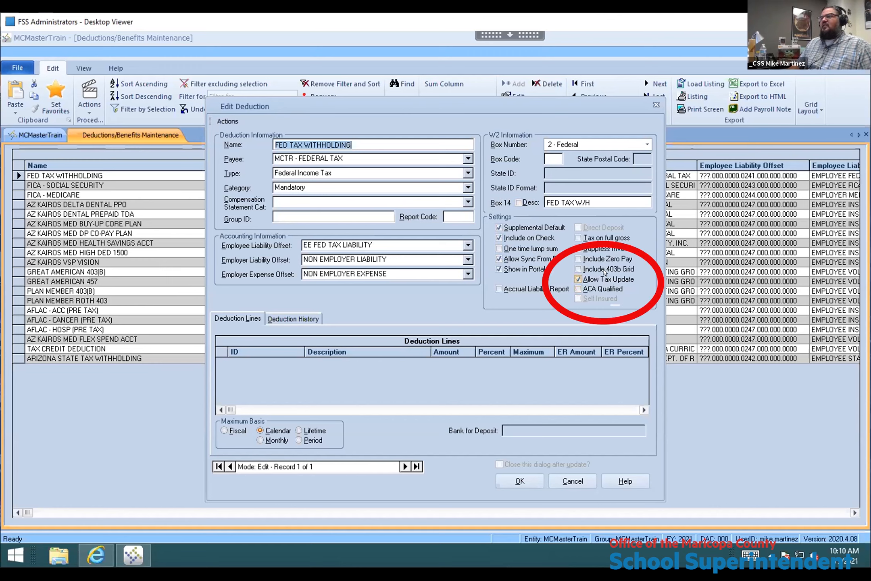
{"action": "left_click", "coordinate": [596, 279]}
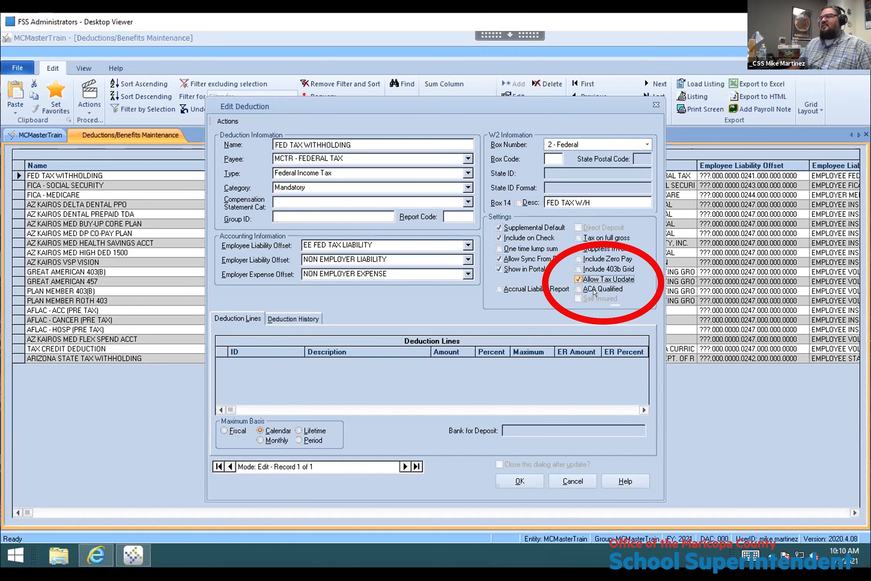
{"action": "left_click", "coordinate": [518, 474]}
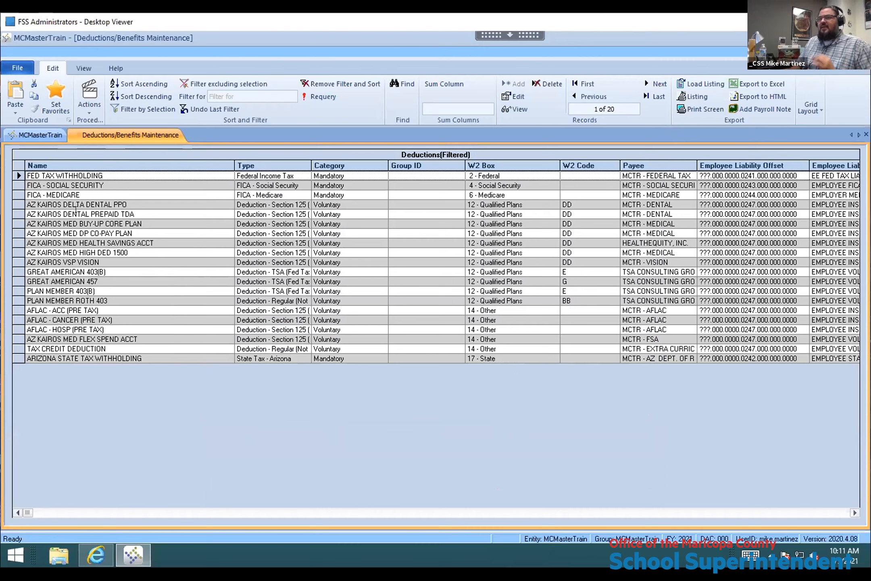
- Review the Update Taxes import for the year 2021, cancel it, and close Deductions/Benefits Maintenance
{"action": "left_click", "coordinate": [85, 105]}
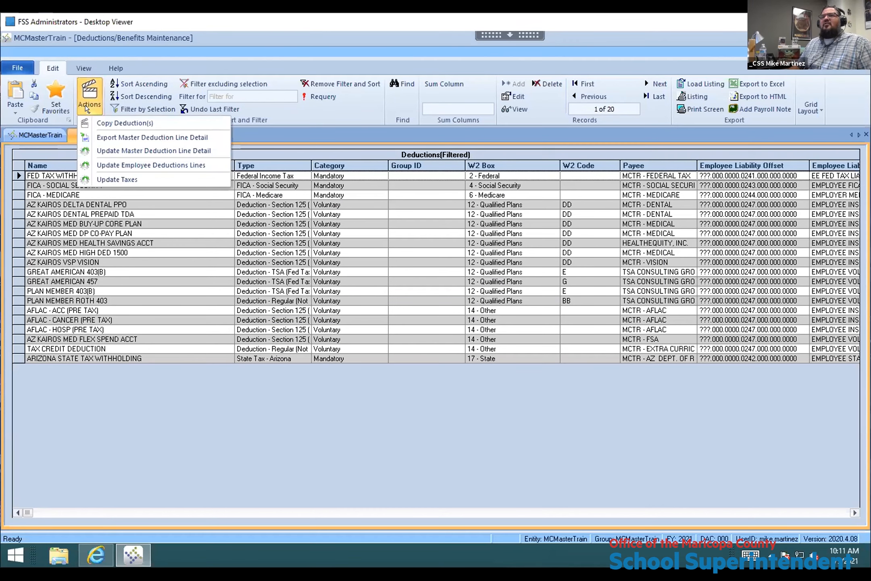
{"action": "left_click", "coordinate": [171, 178]}
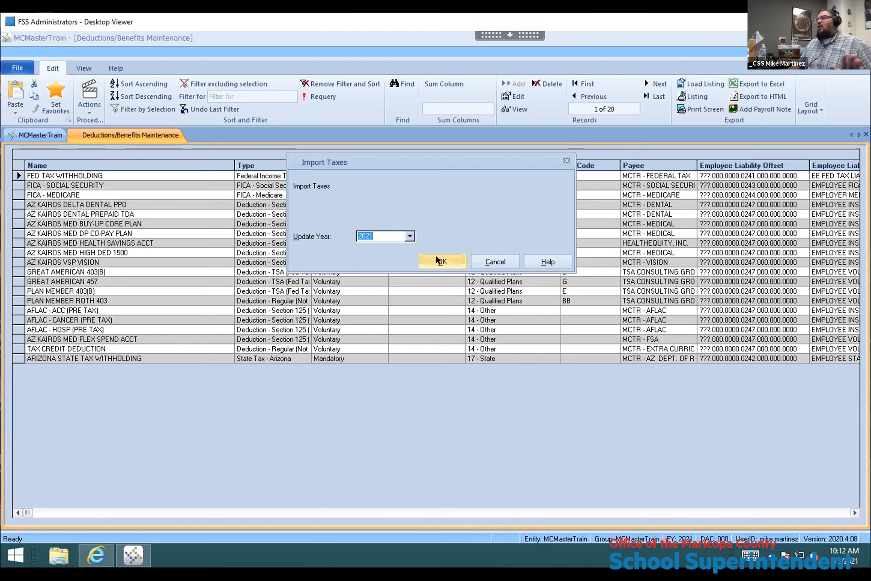
{"action": "left_click", "coordinate": [495, 260]}
{"action": "right_click", "coordinate": [123, 134]}
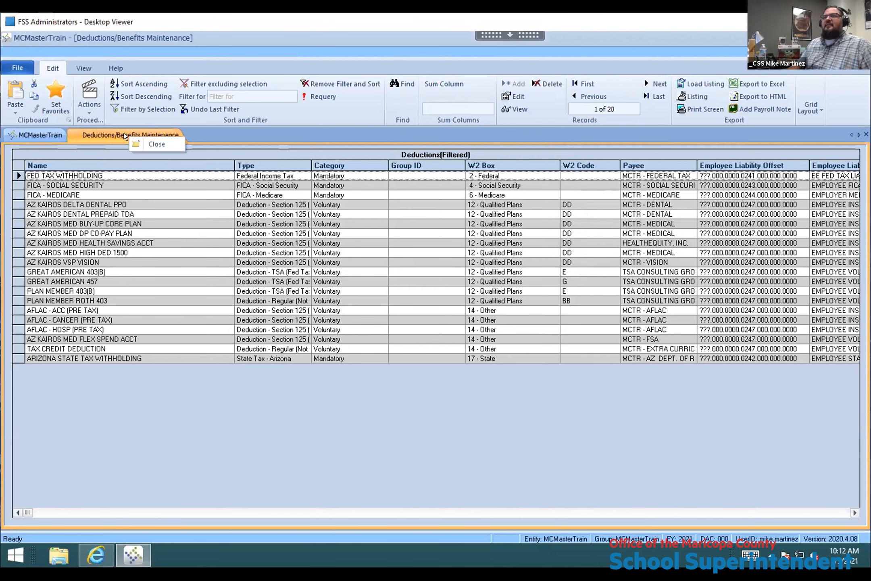
{"action": "left_click", "coordinate": [153, 143]}
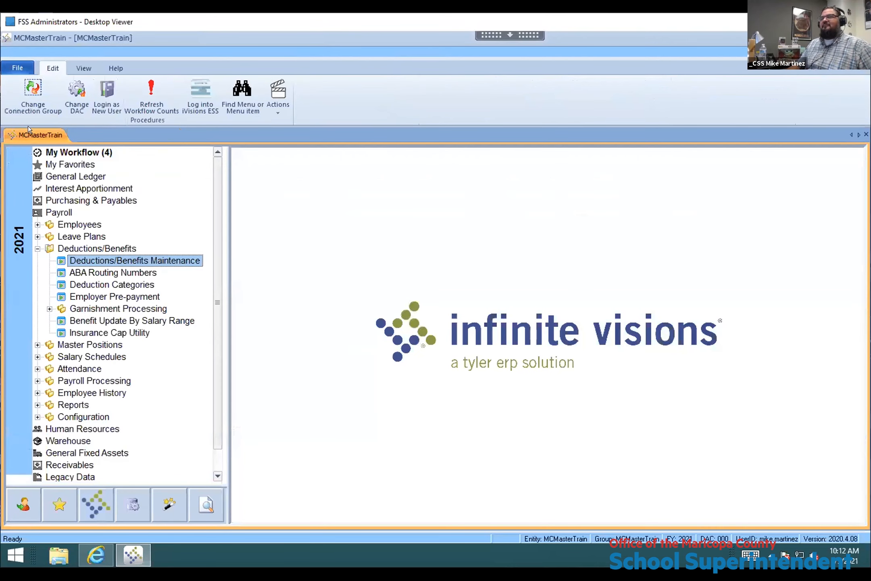
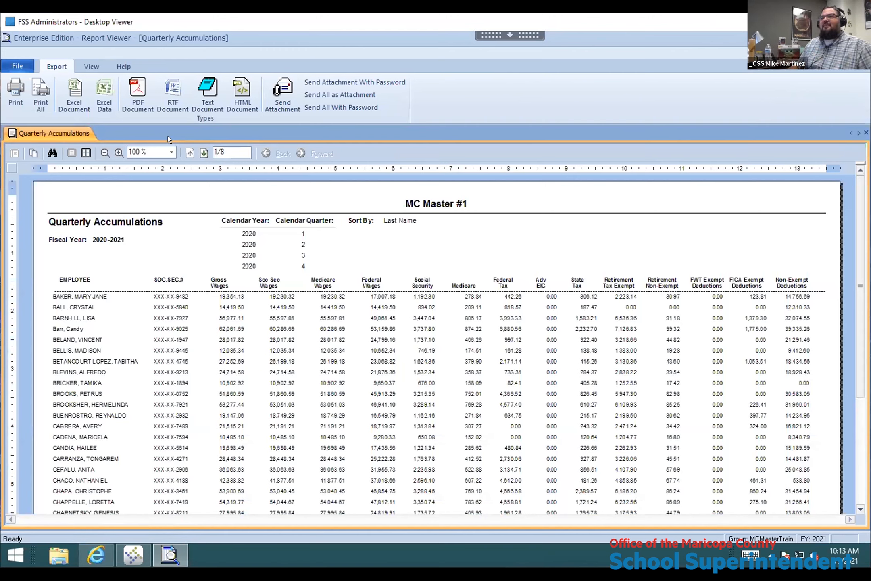
- Page through the Quarterly Accumulations report to its final page to examine the totals
{"action": "left_click", "coordinate": [198, 151]}
{"action": "left_click", "coordinate": [198, 150]}
{"action": "left_click", "coordinate": [198, 148]}
{"action": "left_click", "coordinate": [198, 148]}
{"action": "left_click", "coordinate": [198, 149]}
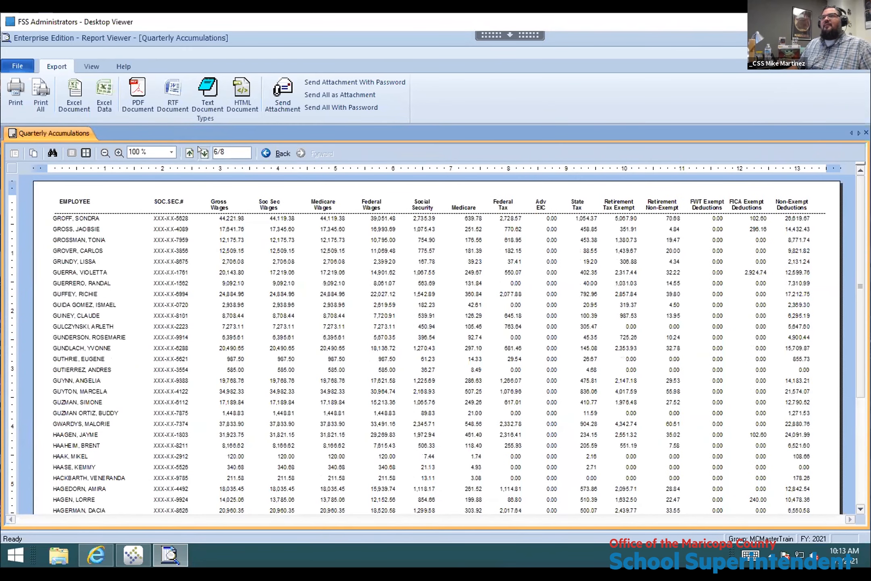
{"action": "left_click", "coordinate": [198, 148]}
{"action": "left_click", "coordinate": [198, 148]}
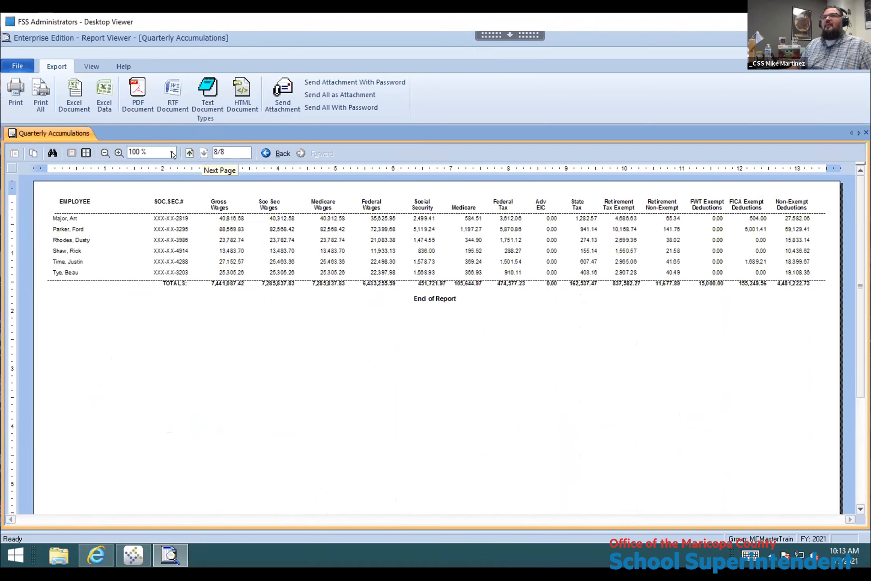
- Enlarge the last page of the Quarterly Accumulations report to 150 %, examine the totals, and close the report
{"action": "left_click", "coordinate": [115, 151]}
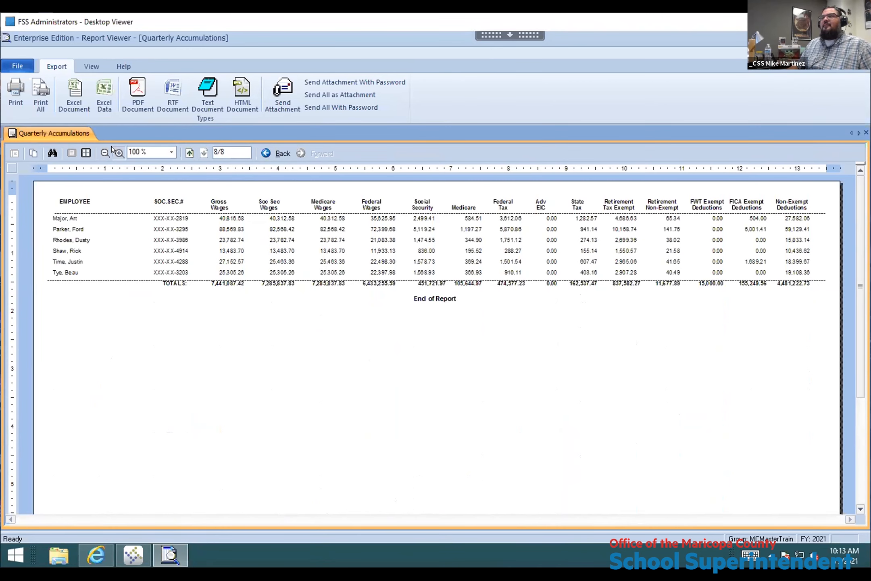
{"action": "left_click_drag", "start_coordinate": [557, 522], "coordinate": [652, 514]}
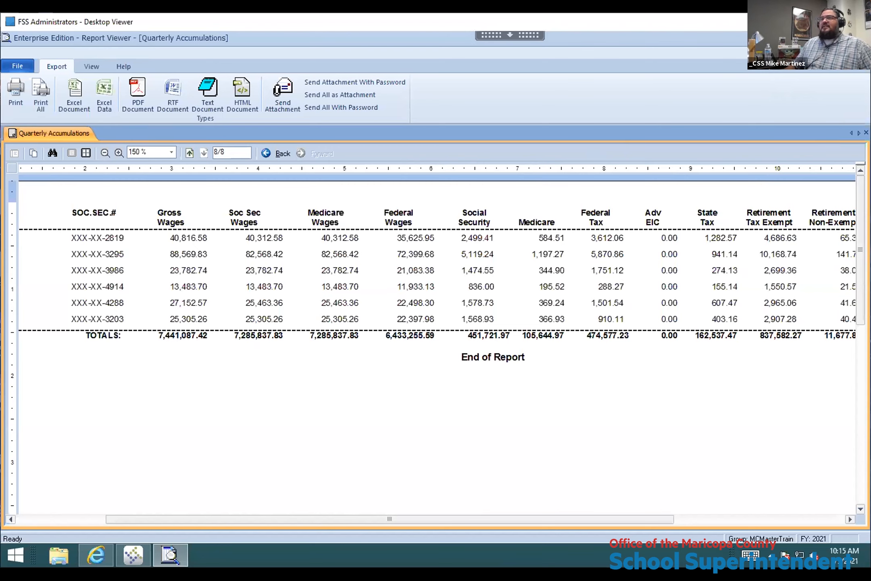
{"action": "left_click", "coordinate": [861, 37]}
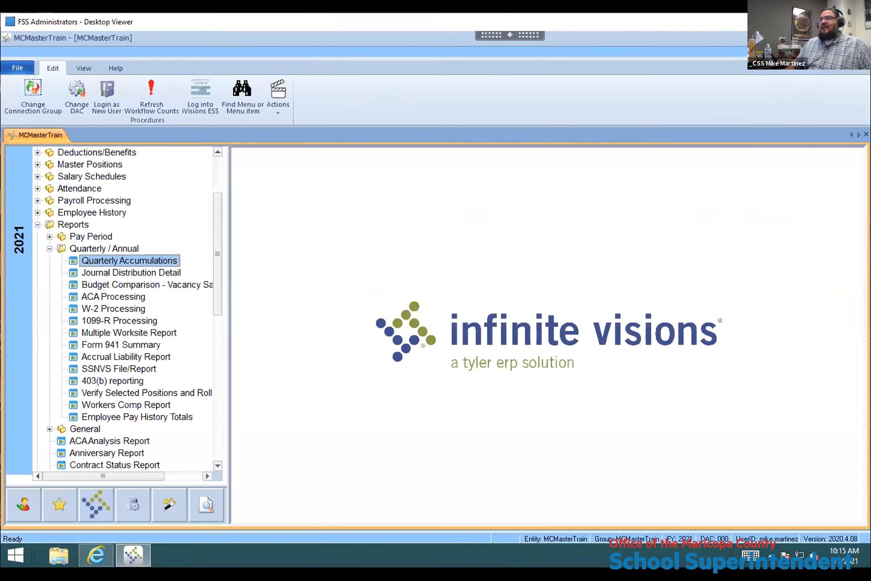
- Review the Quarterly Accumulations report options with 2020 quarter 4 selected, and cancel without running the report
{"action": "double_click", "coordinate": [95, 260]}
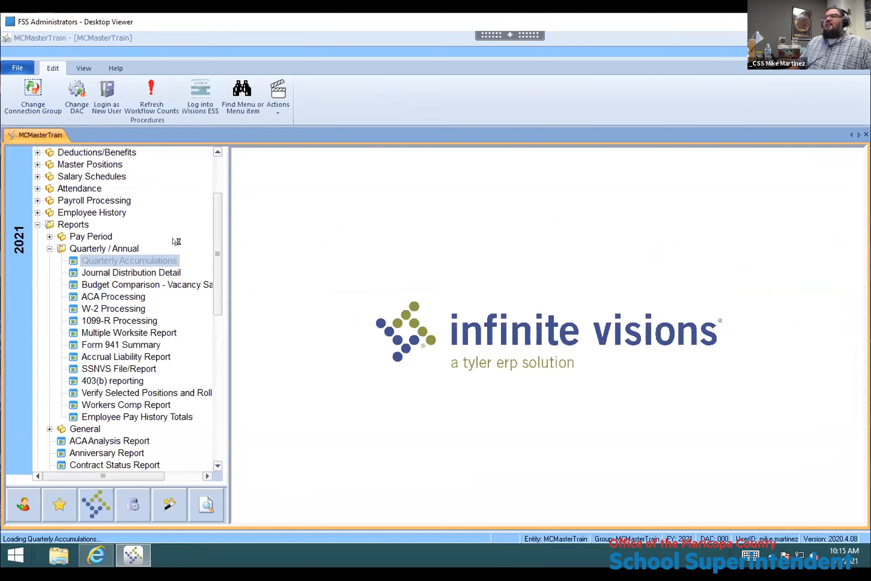
{"action": "left_click", "coordinate": [378, 226]}
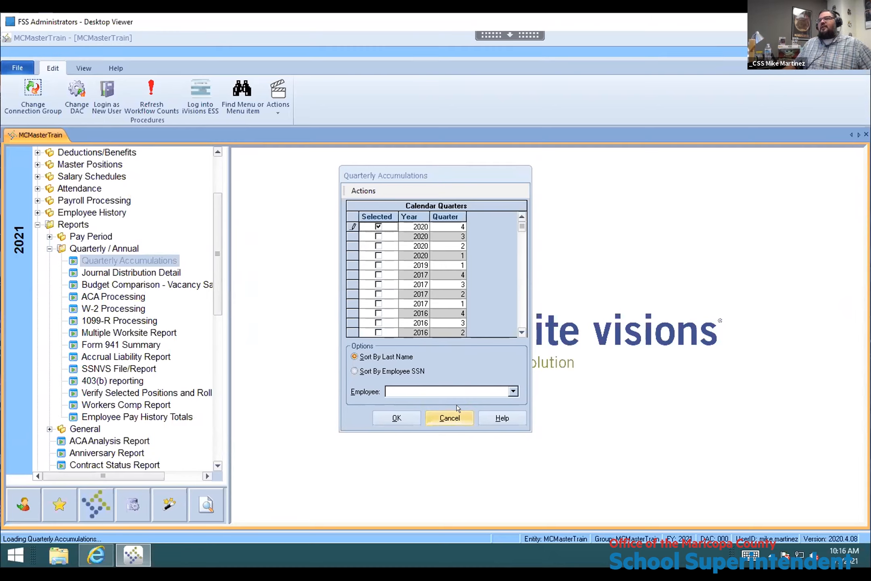
{"action": "left_click", "coordinate": [458, 414]}
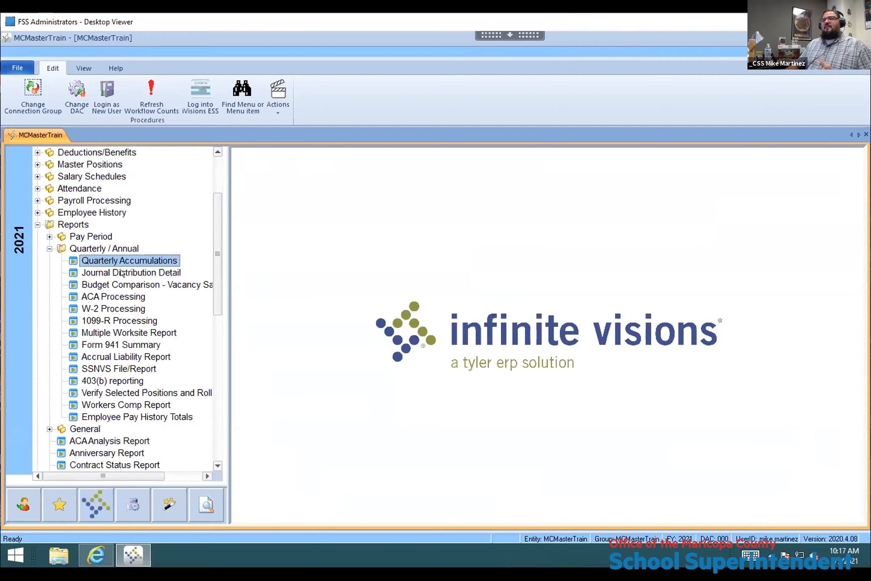
- Open W-2 Processing and delete all existing W2 records
{"action": "left_click", "coordinate": [124, 308]}
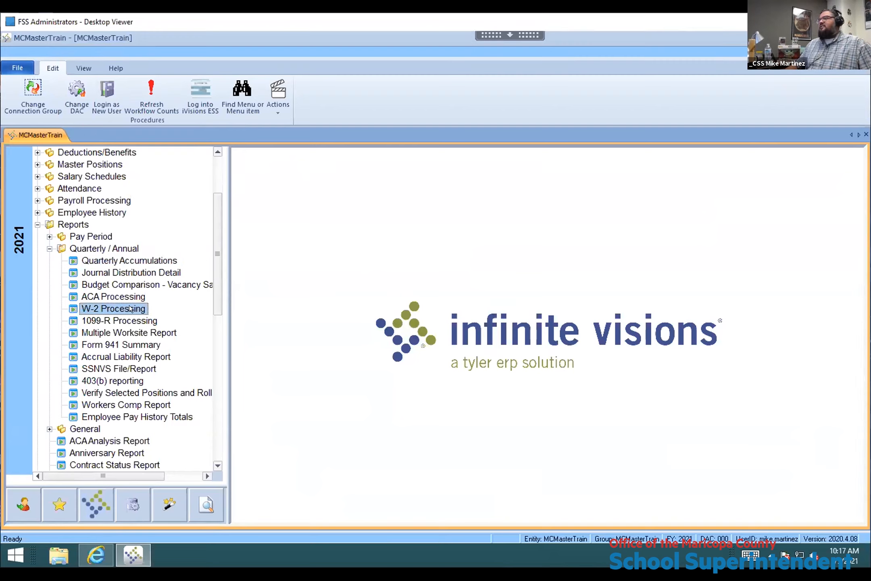
{"action": "double_click", "coordinate": [129, 308]}
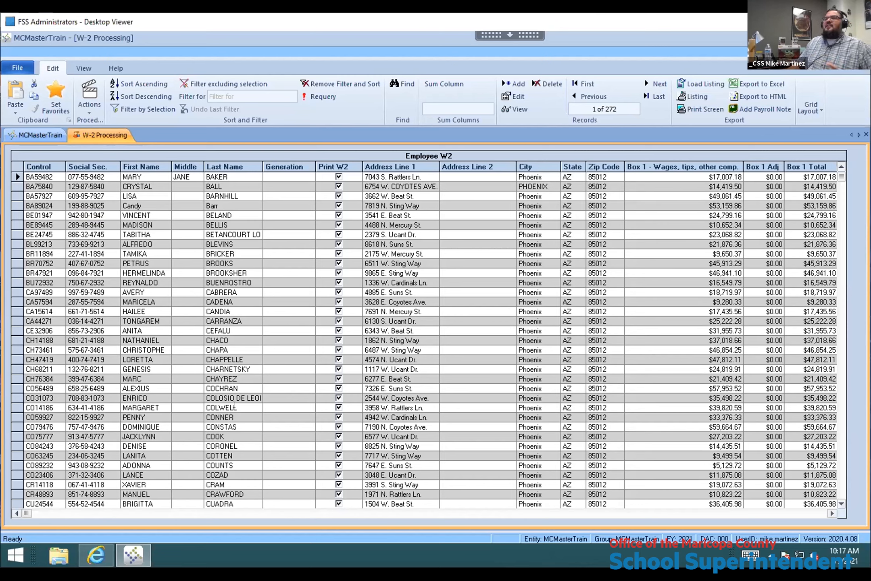
{"action": "left_click", "coordinate": [87, 107]}
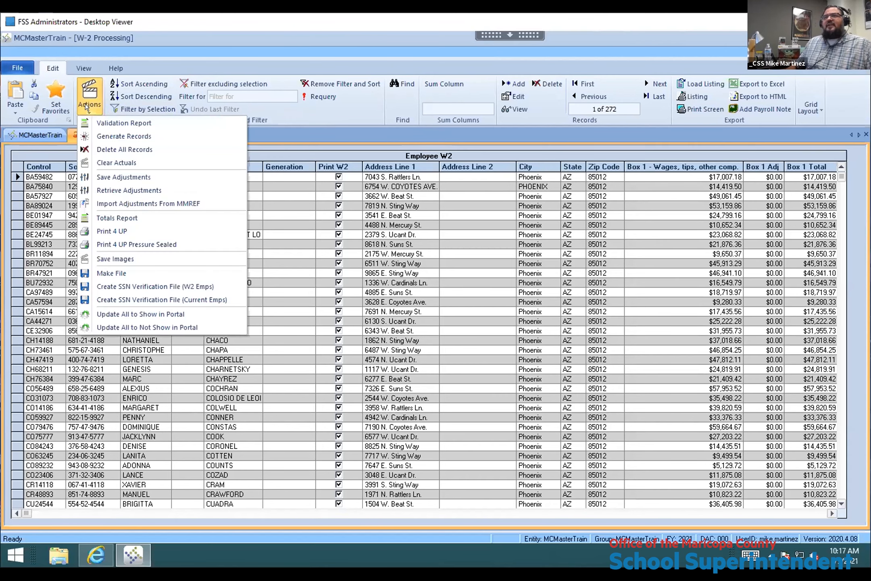
{"action": "left_click", "coordinate": [134, 148]}
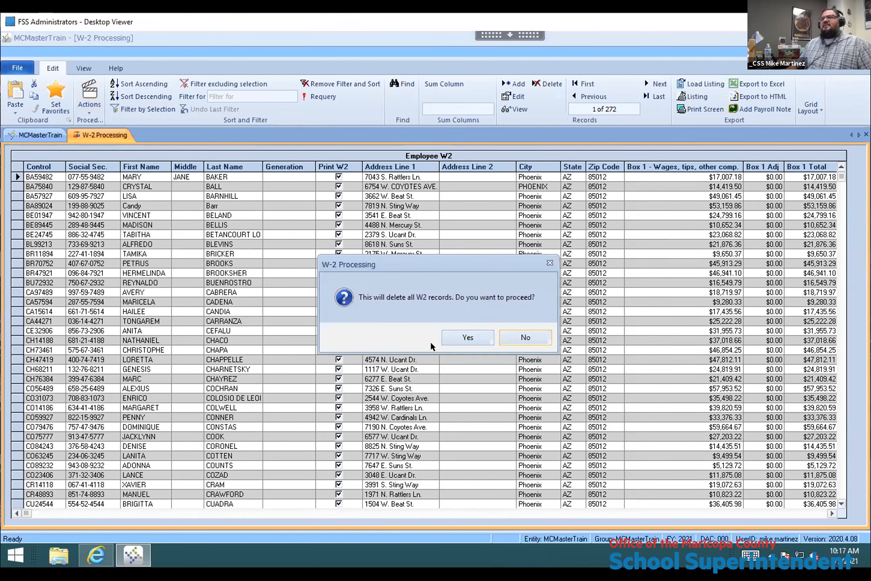
{"action": "left_click", "coordinate": [468, 337]}
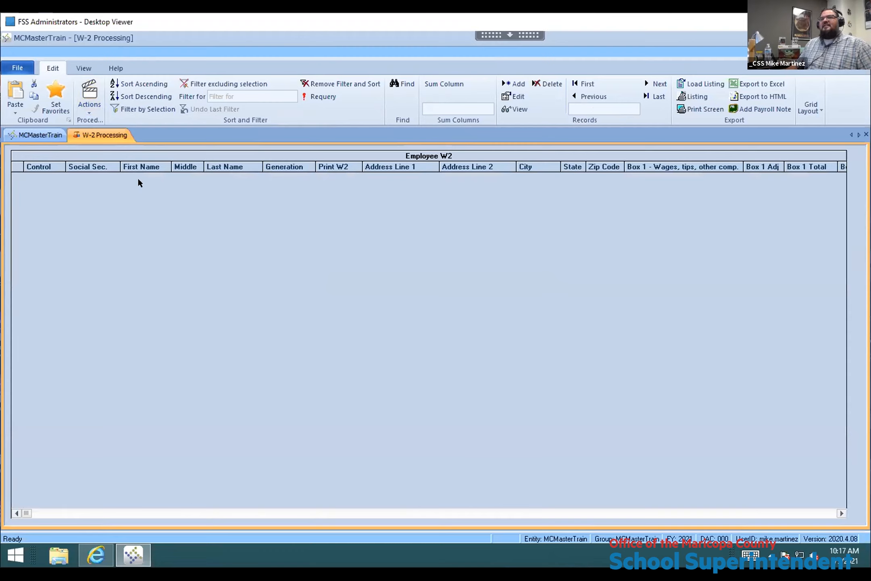
- Run the W2 Validation Report for calendar year 2020 and generate the W2 records
{"action": "left_click", "coordinate": [91, 98]}
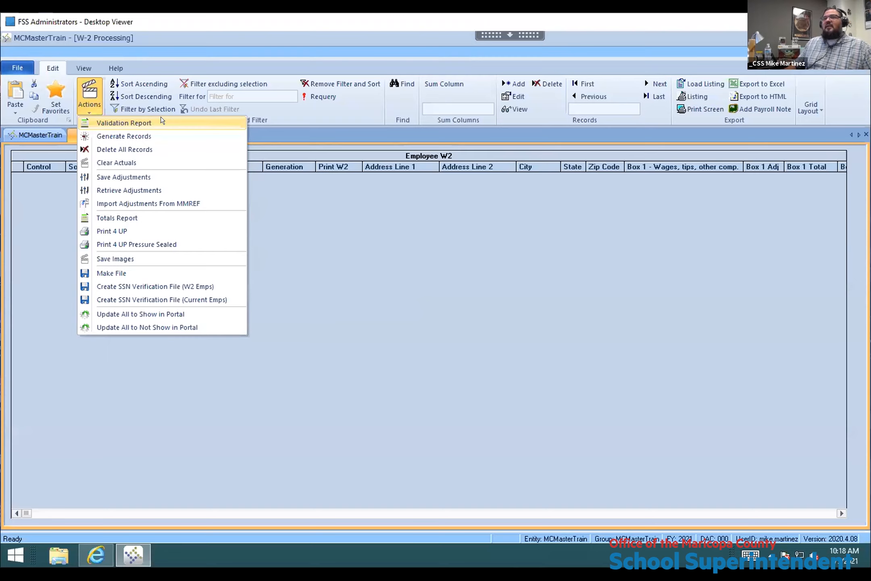
{"action": "left_click", "coordinate": [160, 119]}
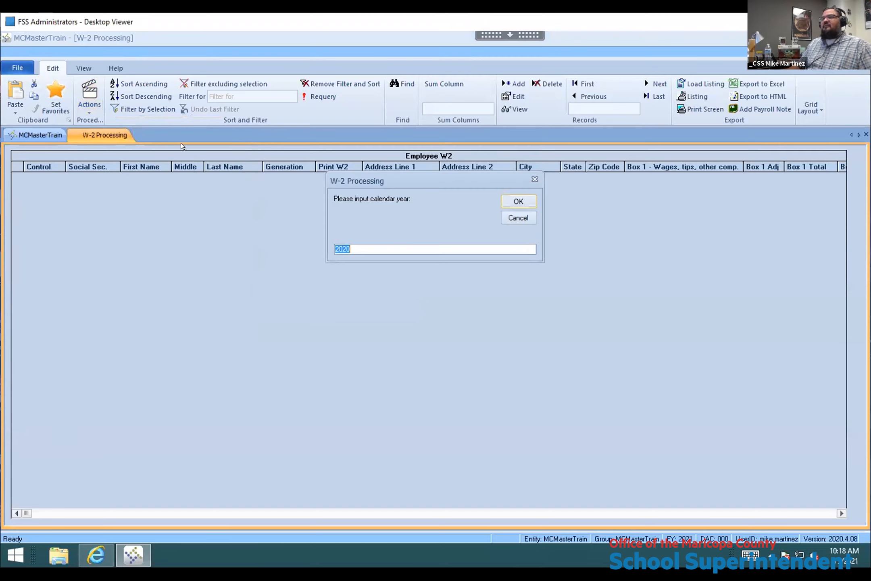
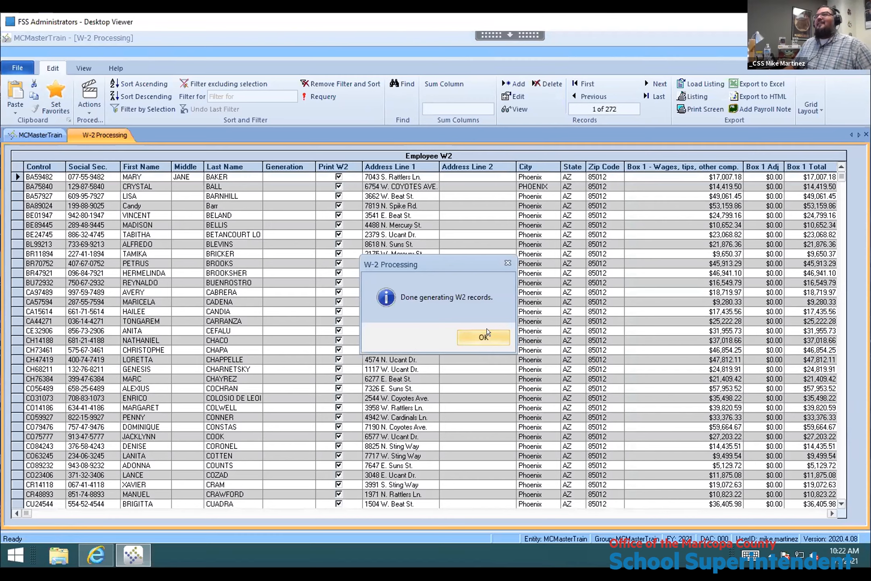
{"action": "left_click", "coordinate": [487, 334]}
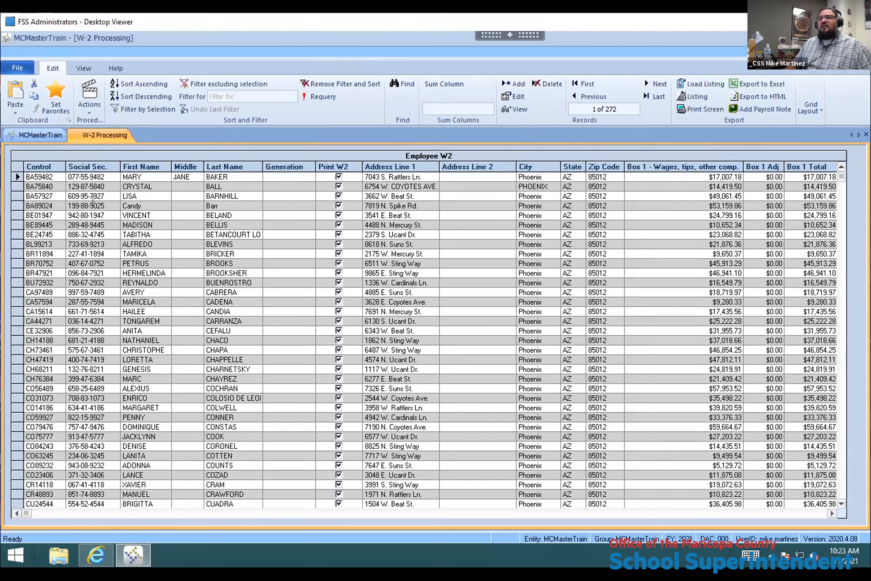
- Open the W2 record in the fourth row for editing and examine its Basic and Additional W2 data
{"action": "left_click", "coordinate": [149, 203]}
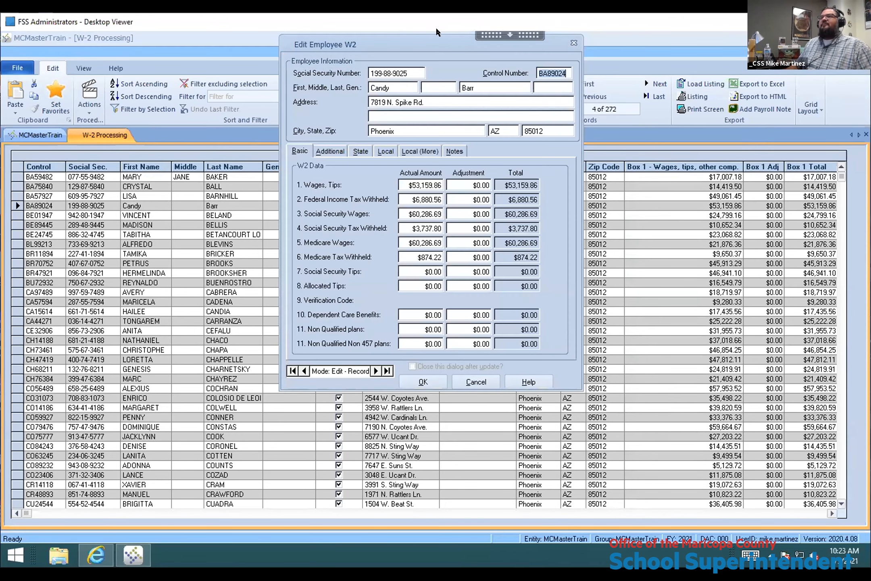
{"action": "left_click_drag", "start_coordinate": [437, 39], "coordinate": [446, 127]}
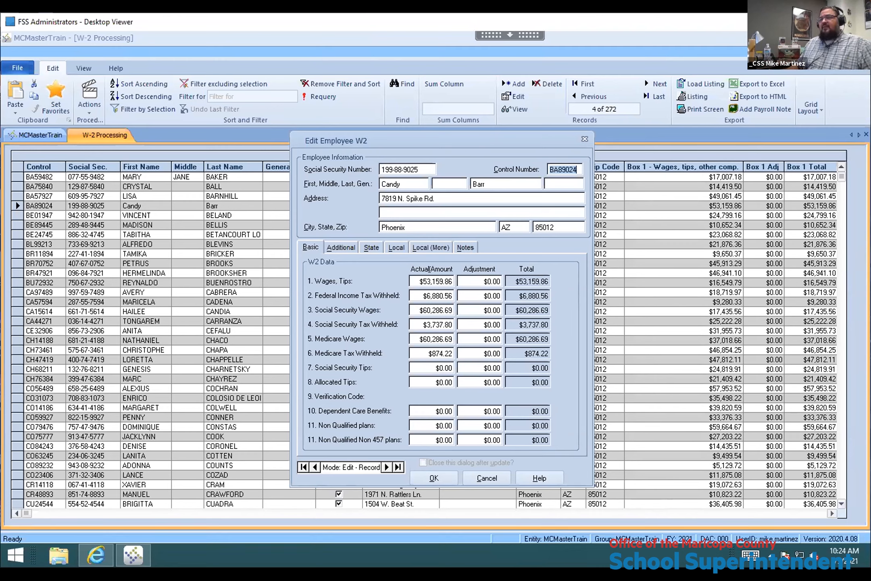
{"action": "left_click", "coordinate": [427, 293]}
{"action": "left_click", "coordinate": [427, 279]}
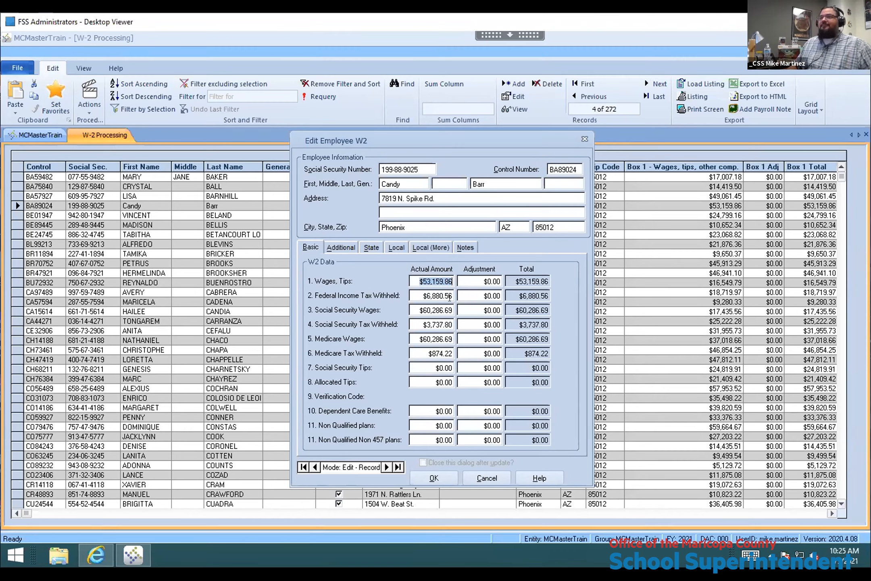
{"action": "left_click", "coordinate": [335, 243]}
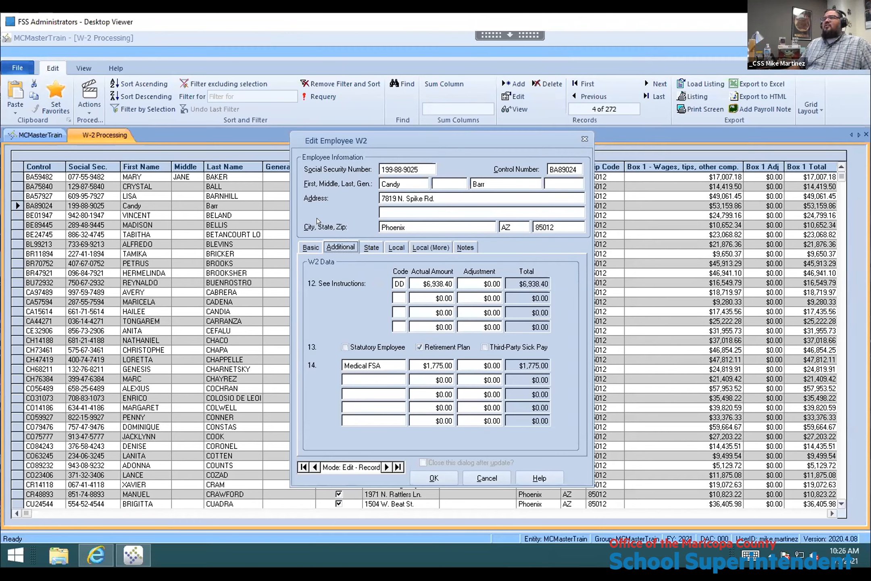
{"action": "left_click", "coordinate": [305, 243]}
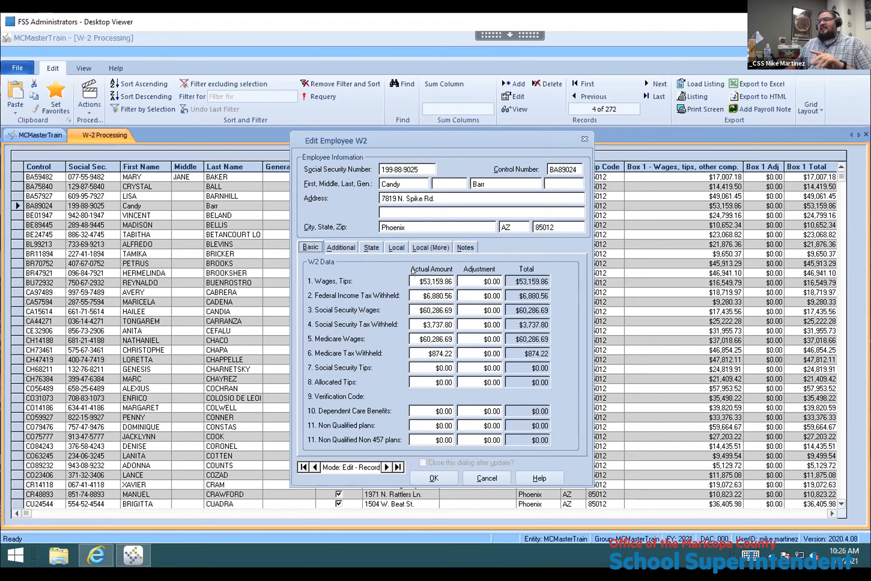
- Add a second box 14 entry named Covid Wages with an adjustment of $1,400.00 to the employee's W2
{"action": "left_click", "coordinate": [341, 245]}
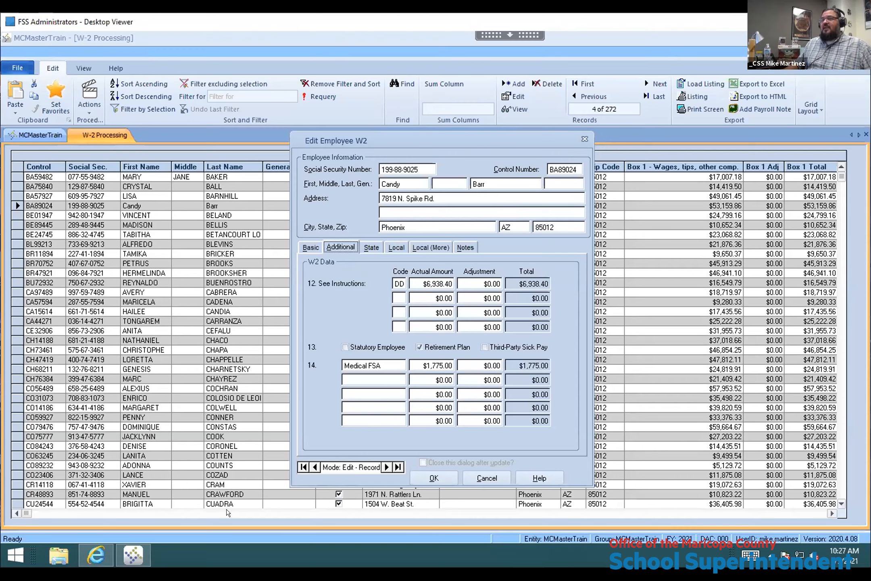
{"action": "left_click", "coordinate": [383, 375]}
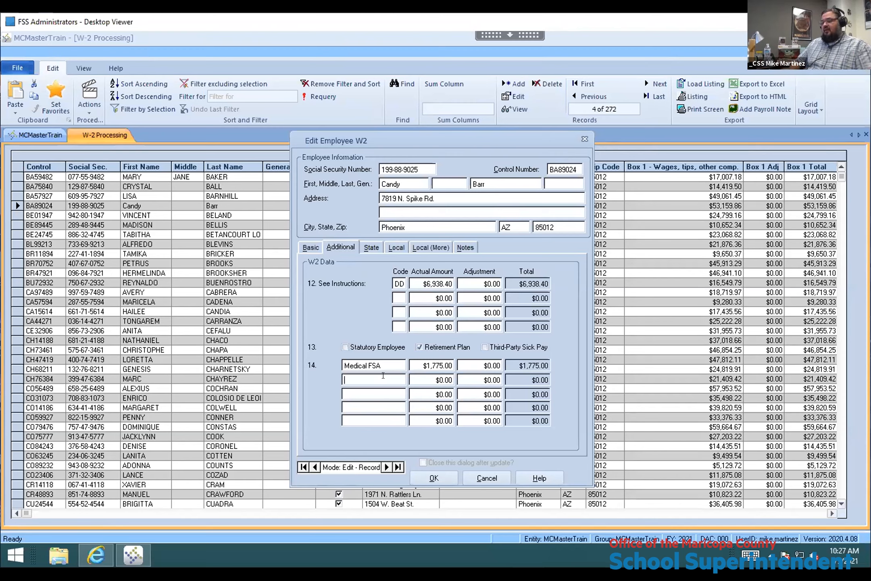
{"action": "type", "text": "Covid RW"}
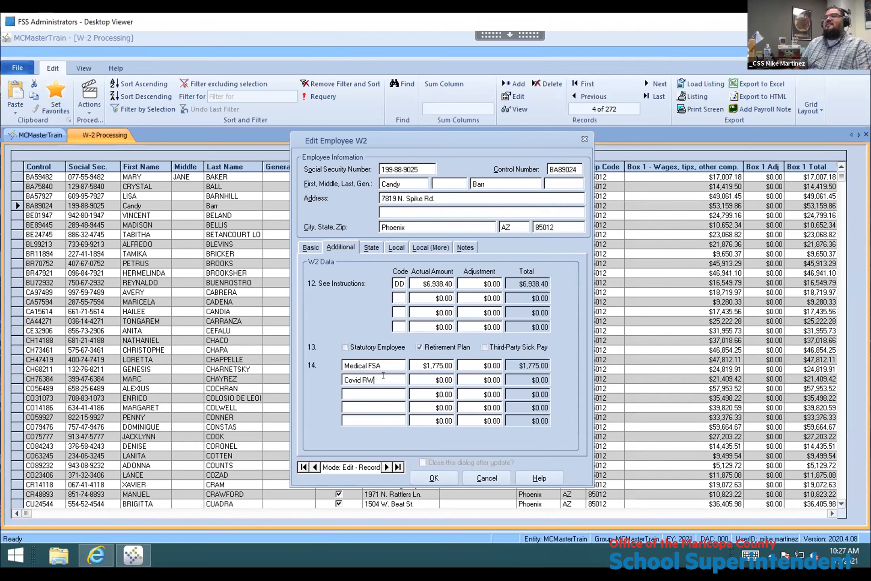
{"action": "key", "text": "BackSpace"}
{"action": "key", "text": "BackSpace"}
{"action": "type", "text": "Wages"}
{"action": "key", "text": "Tab"}
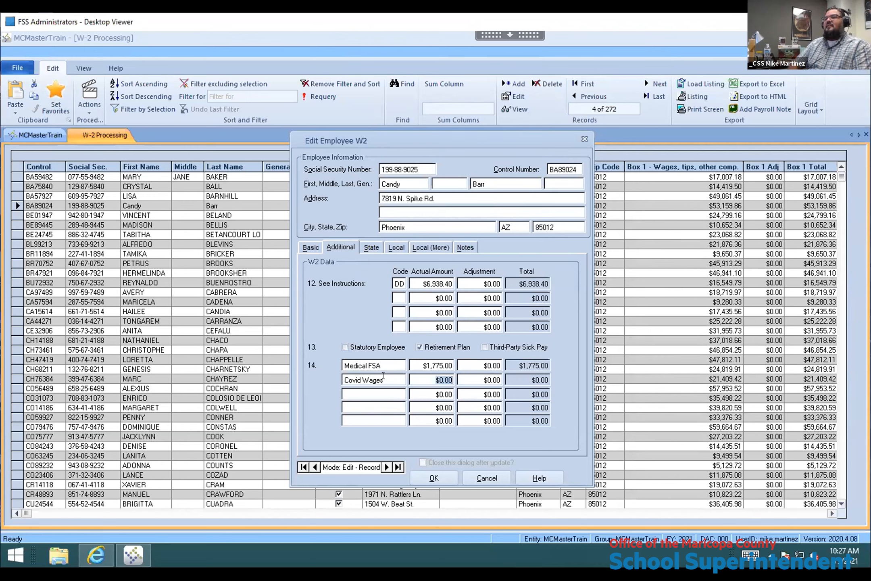
{"action": "key", "text": "Tab"}
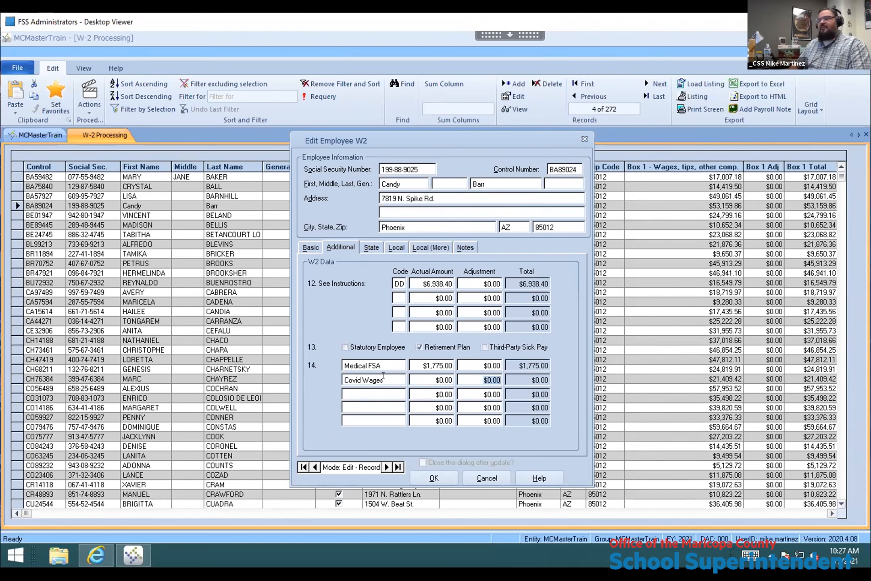
{"action": "type", "text": "1400"}
{"action": "key", "text": "Tab"}
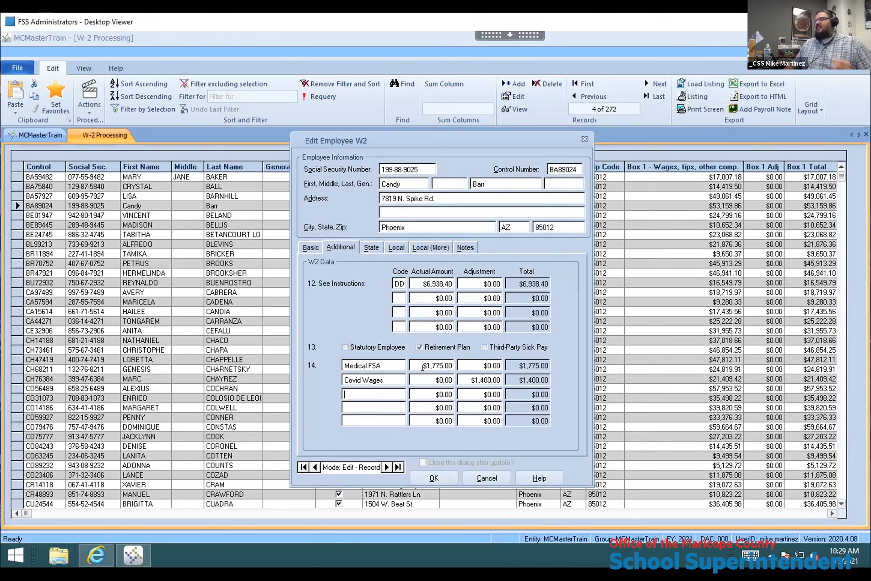
{"action": "left_click", "coordinate": [437, 470]}
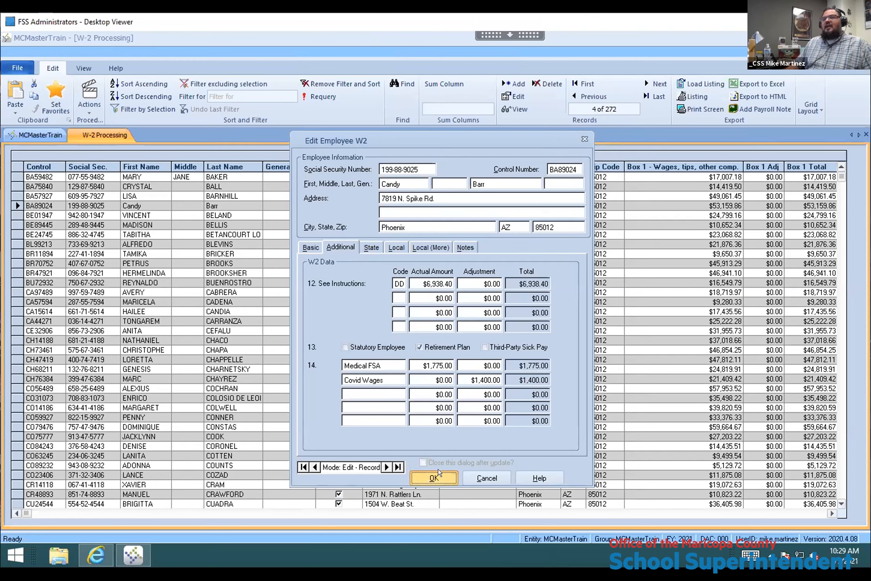
- Examine the employee's State, Local, Local (More) and Notes W2 data, recheck the Additional data, and save the record
{"action": "left_click", "coordinate": [368, 247]}
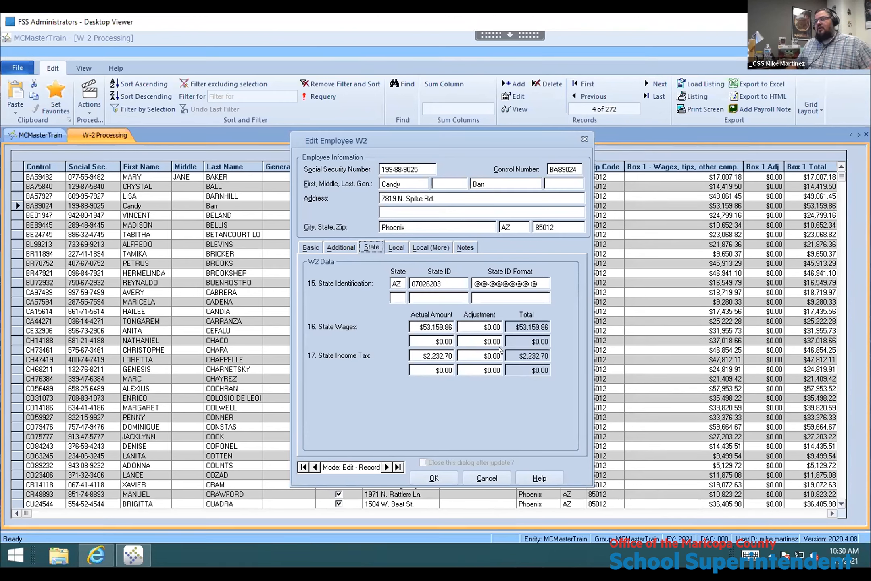
{"action": "left_click", "coordinate": [395, 245]}
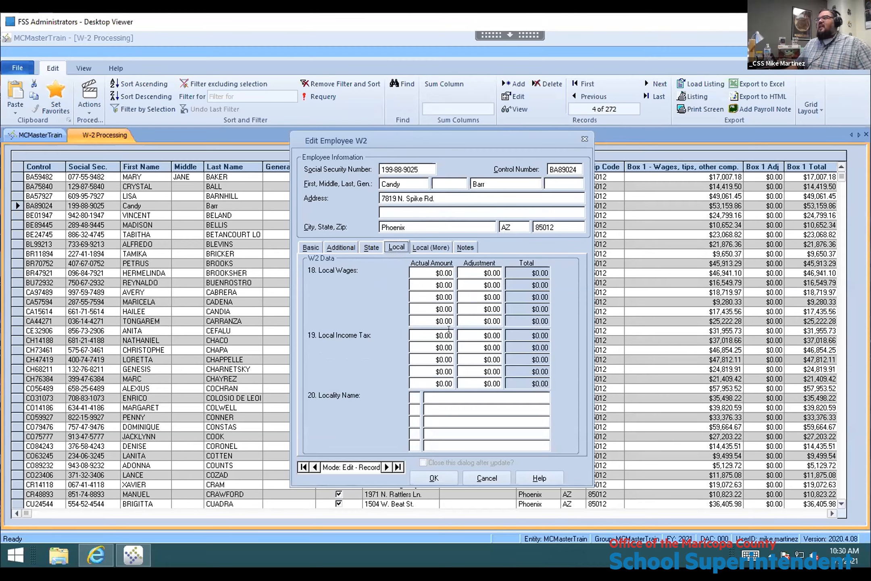
{"action": "left_click", "coordinate": [431, 243]}
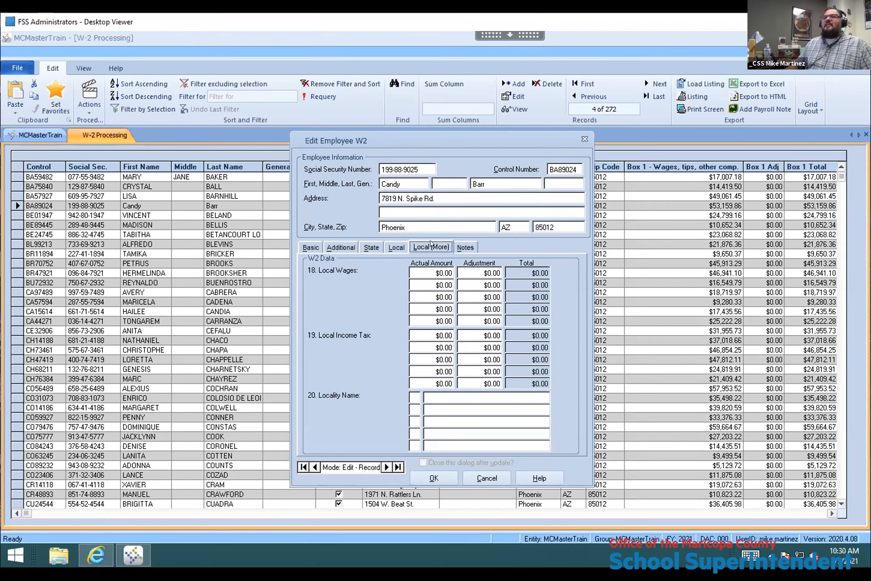
{"action": "left_click", "coordinate": [462, 246]}
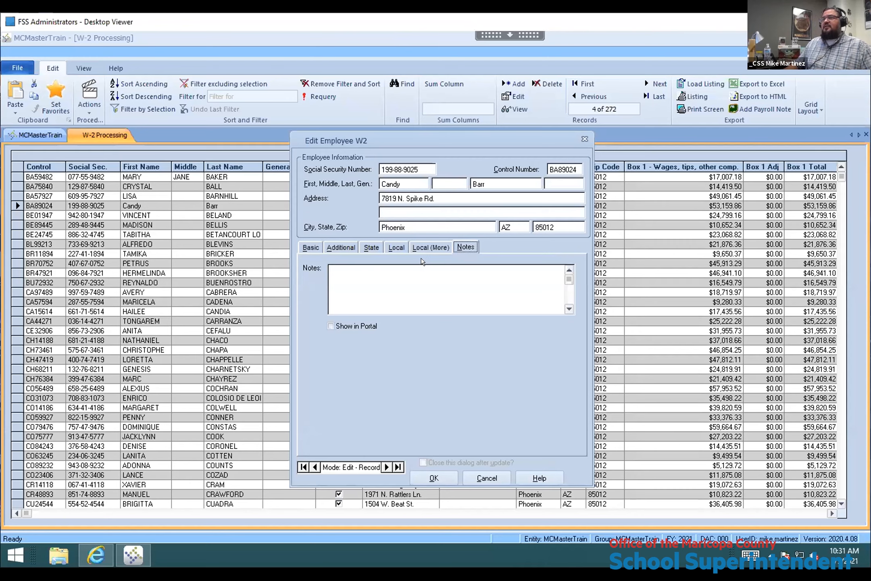
{"action": "left_click", "coordinate": [363, 243]}
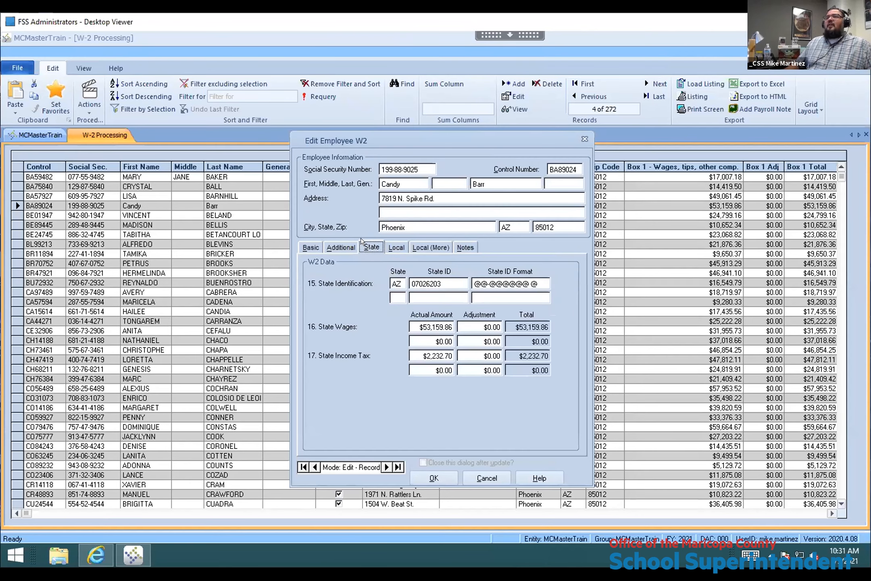
{"action": "left_click", "coordinate": [326, 243]}
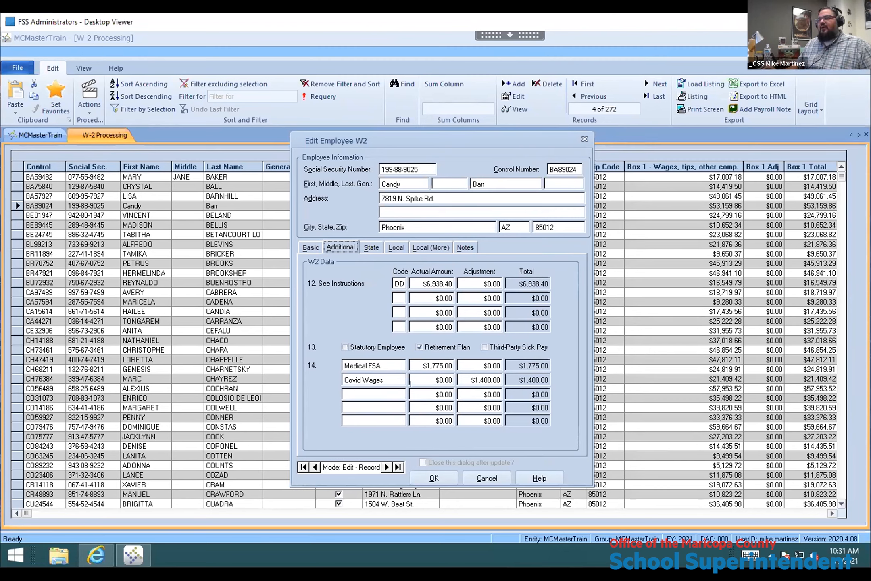
{"action": "left_click", "coordinate": [429, 470]}
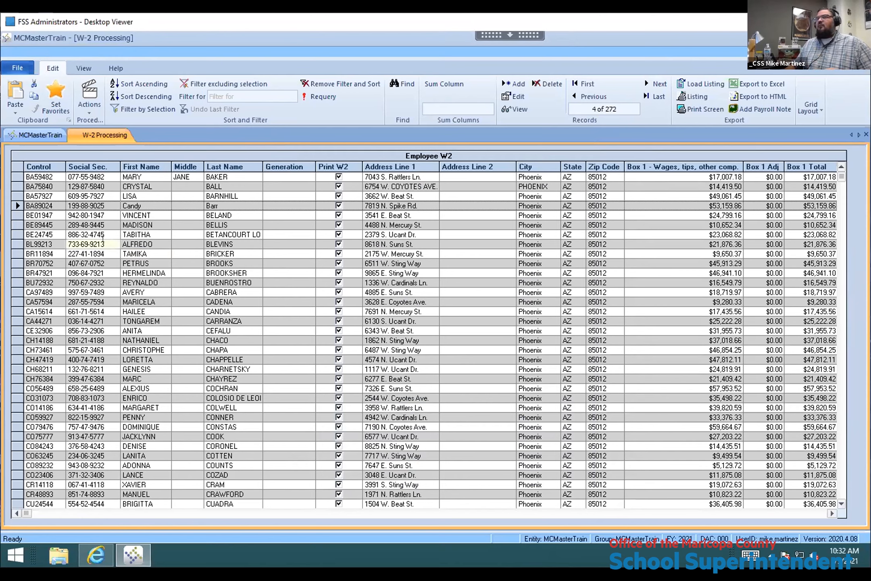
- Save the W2 adjustment entries to the temporary table, overwriting any previously saved adjustments
{"action": "left_click", "coordinate": [86, 97]}
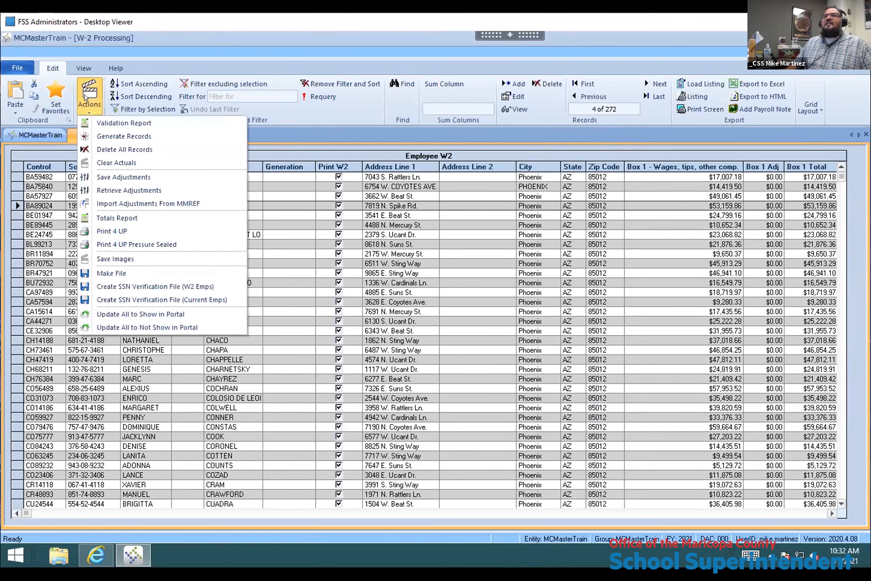
{"action": "left_click", "coordinate": [162, 176]}
{"action": "left_click", "coordinate": [495, 332]}
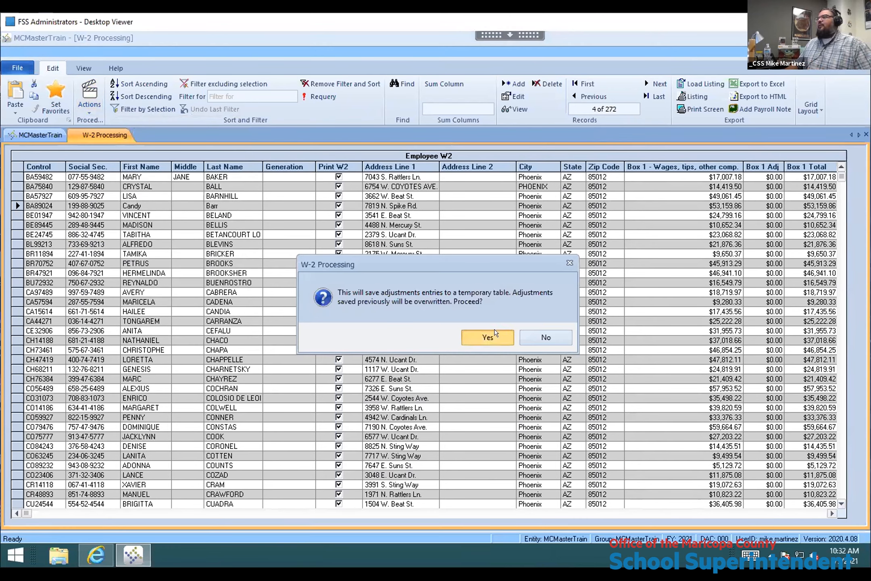
{"action": "left_click", "coordinate": [495, 332]}
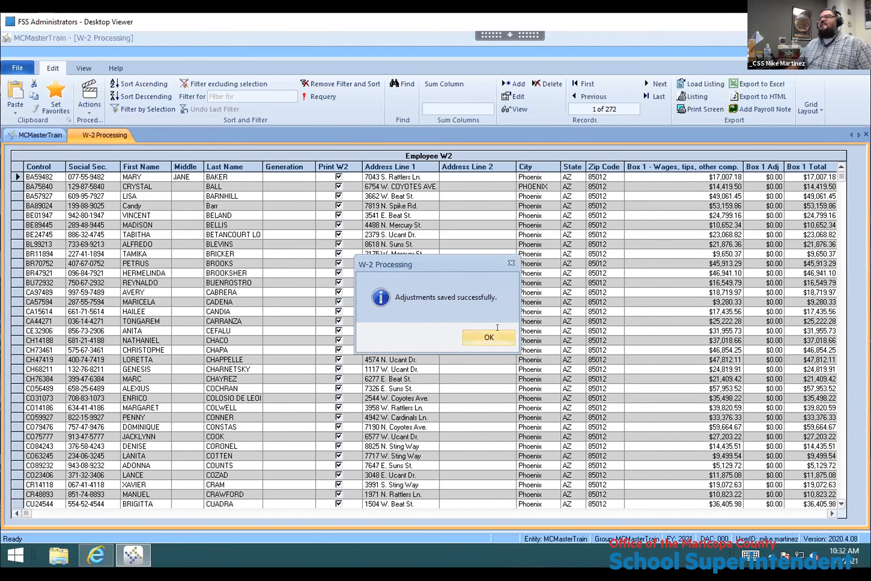
{"action": "left_click", "coordinate": [497, 335]}
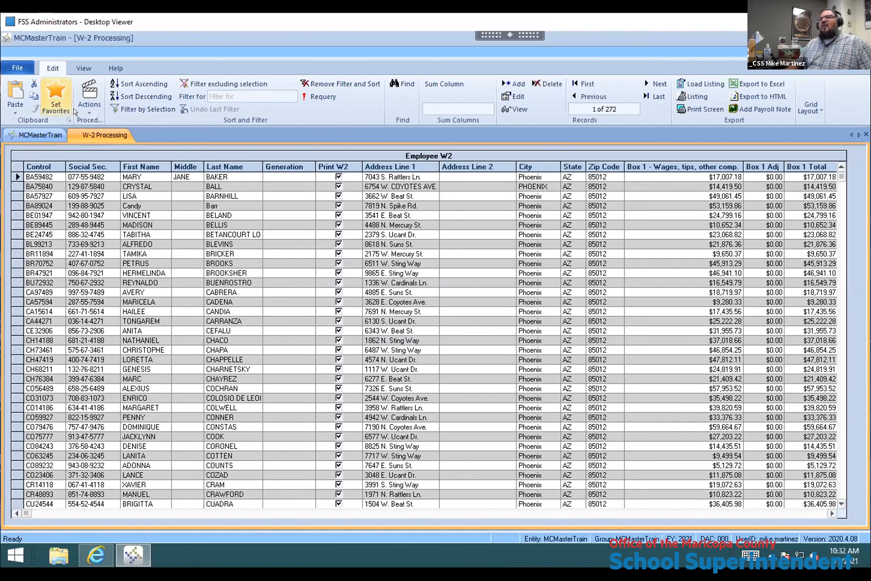
- Run the W2 Totals Report, examine the actual, adjustment and total amounts for every box, and close the report
{"action": "left_click", "coordinate": [93, 99]}
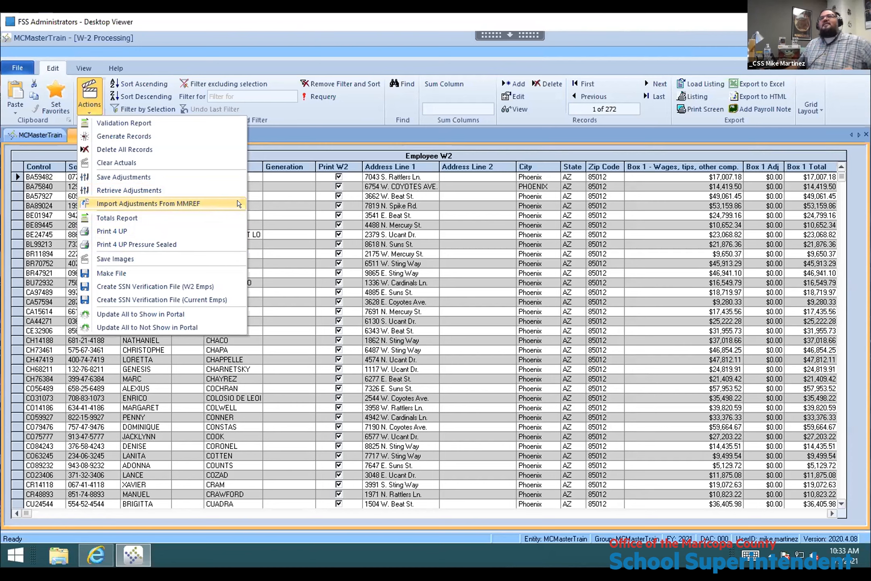
{"action": "left_click", "coordinate": [160, 217]}
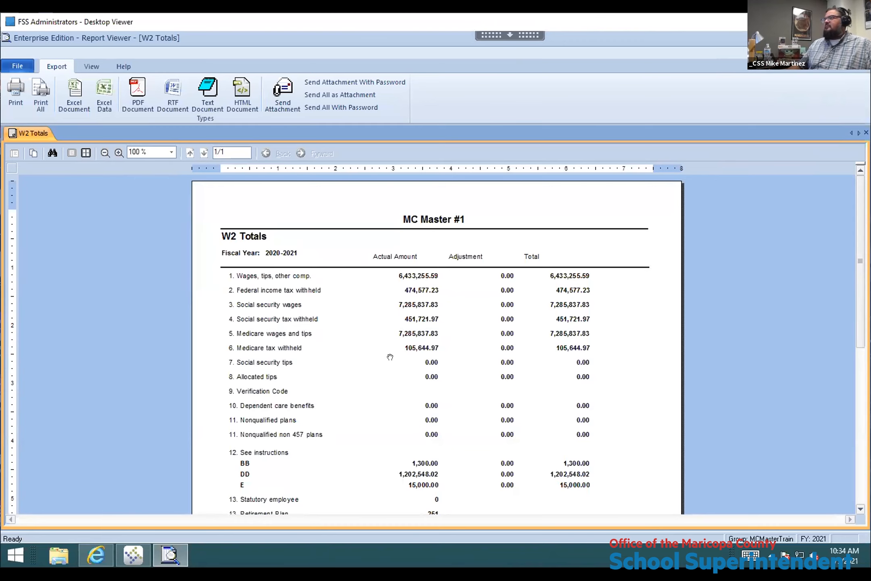
{"action": "scroll", "coordinate": [403, 390], "scroll_direction": "down", "scroll_amount": 4}
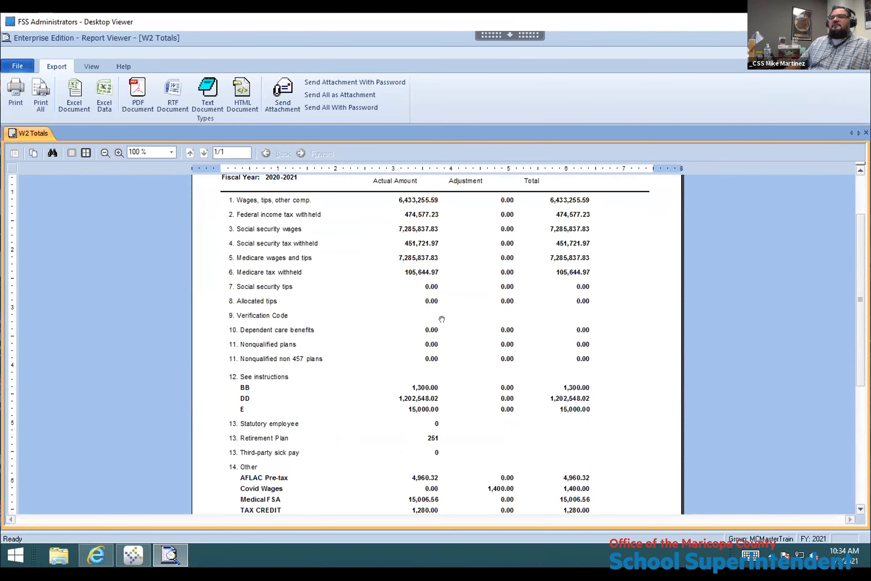
{"action": "scroll", "coordinate": [442, 319], "scroll_direction": "down", "scroll_amount": 2}
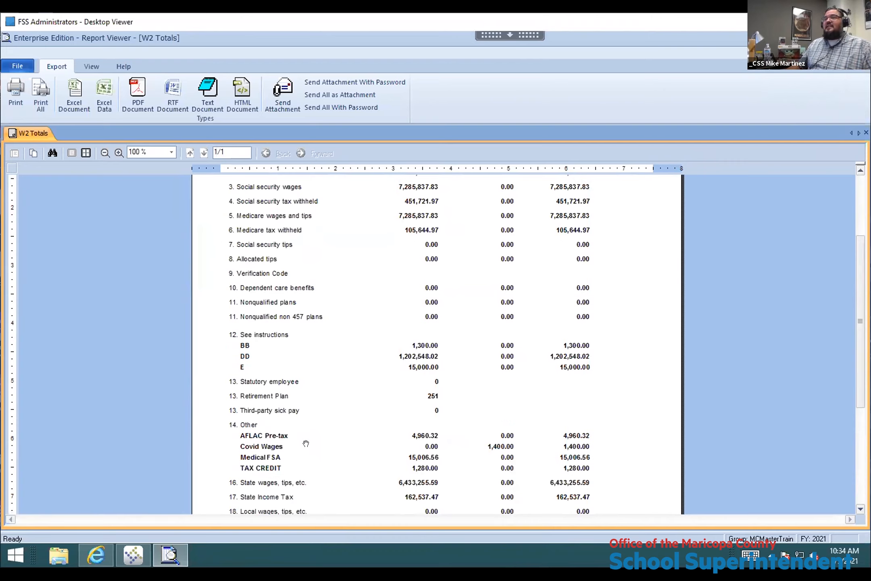
{"action": "scroll", "coordinate": [282, 403], "scroll_direction": "down", "scroll_amount": 3}
{"action": "scroll", "coordinate": [267, 403], "scroll_direction": "down", "scroll_amount": 1}
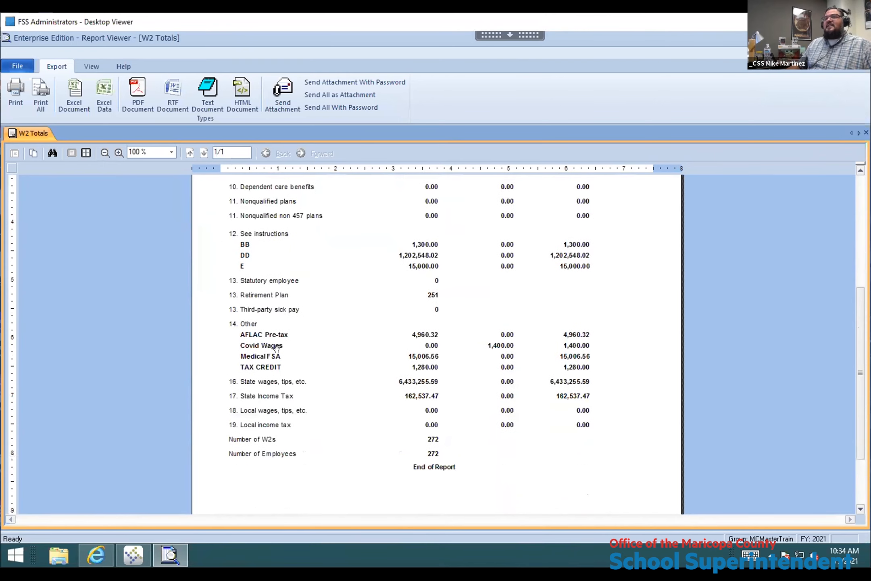
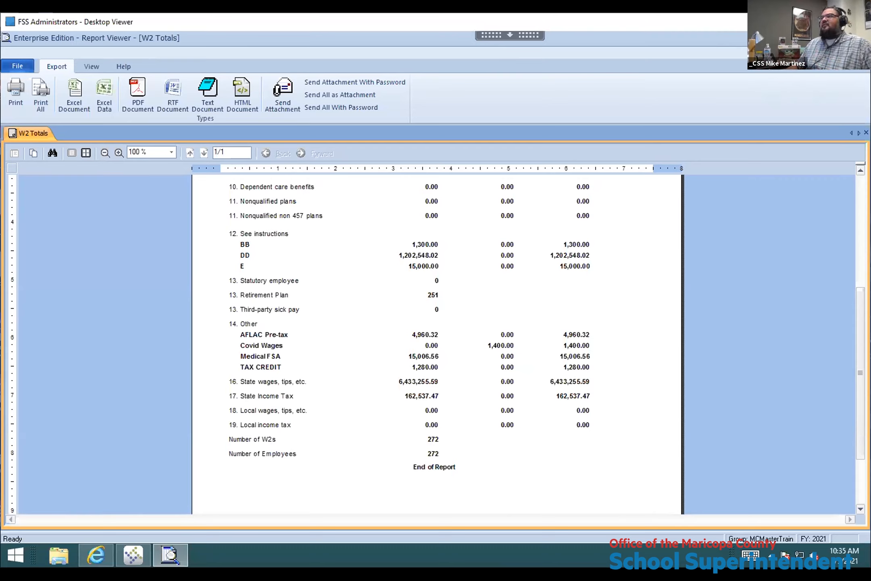
{"action": "left_click", "coordinate": [861, 38]}
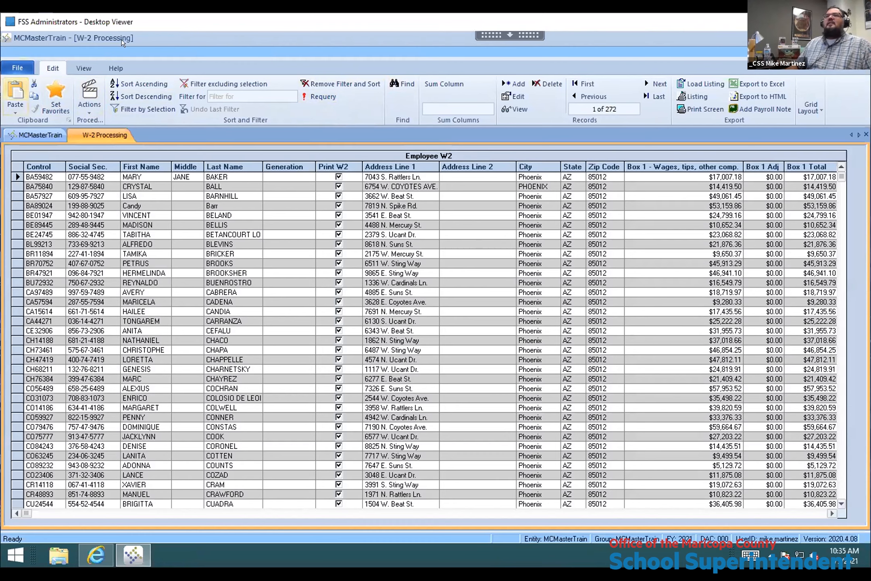
- Start the Print 4 UP W2 report and limit it to the employee whose W2 was adjusted
{"action": "left_click", "coordinate": [92, 101]}
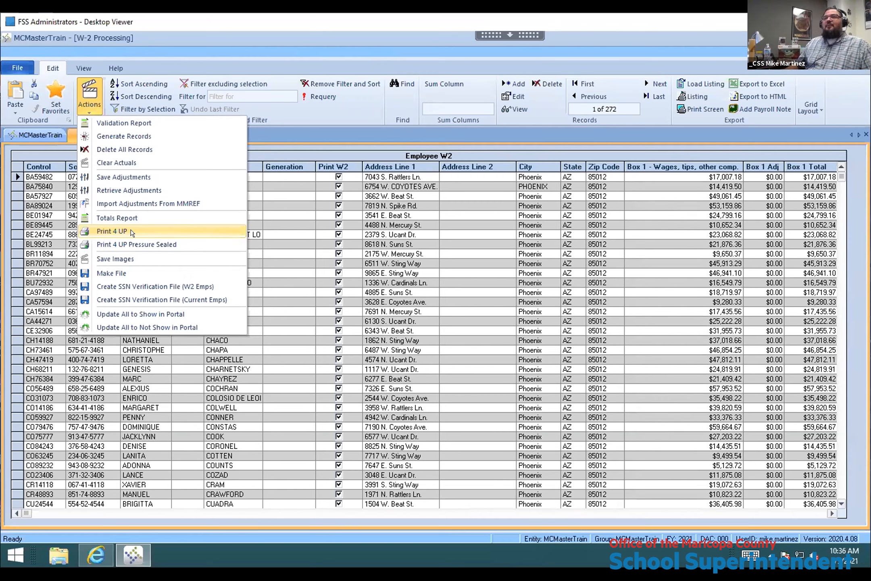
{"action": "left_click", "coordinate": [111, 232]}
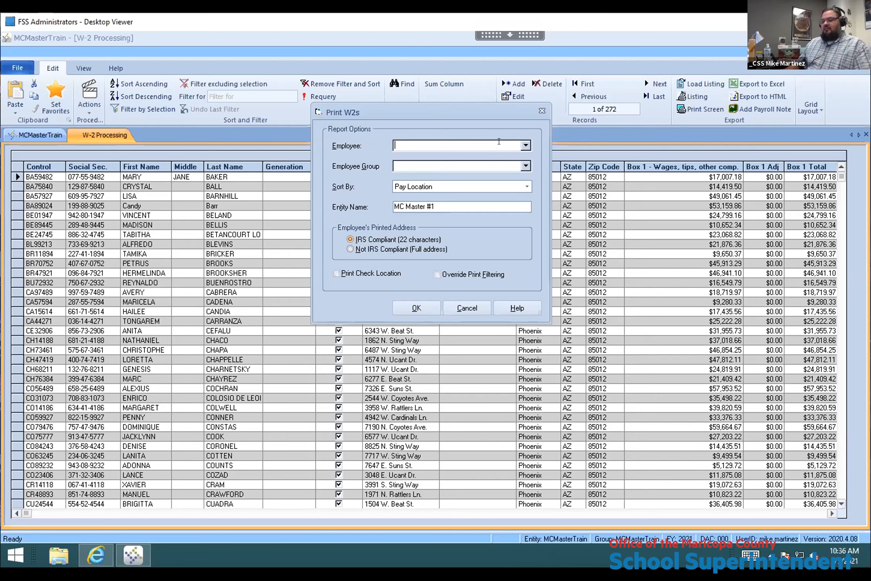
{"action": "type", "text": "c"}
{"action": "key", "text": "BackSpace"}
{"action": "key", "text": "BackSpace"}
{"action": "type", "text": "barr"}
{"action": "key", "text": "Tab"}
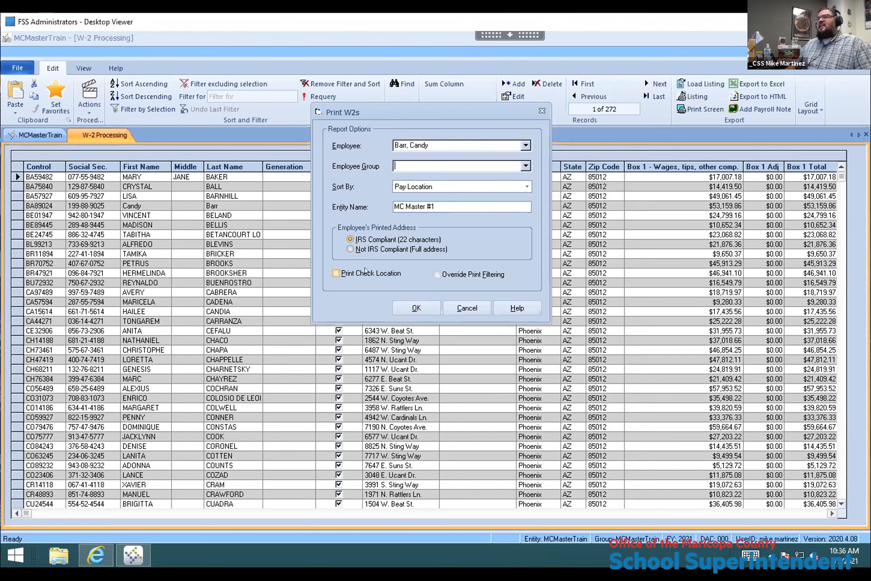
- Include the check location, use the Not IRS Compliant full address, override print filtering, and generate the employee's W2 print preview
{"action": "left_click", "coordinate": [378, 267]}
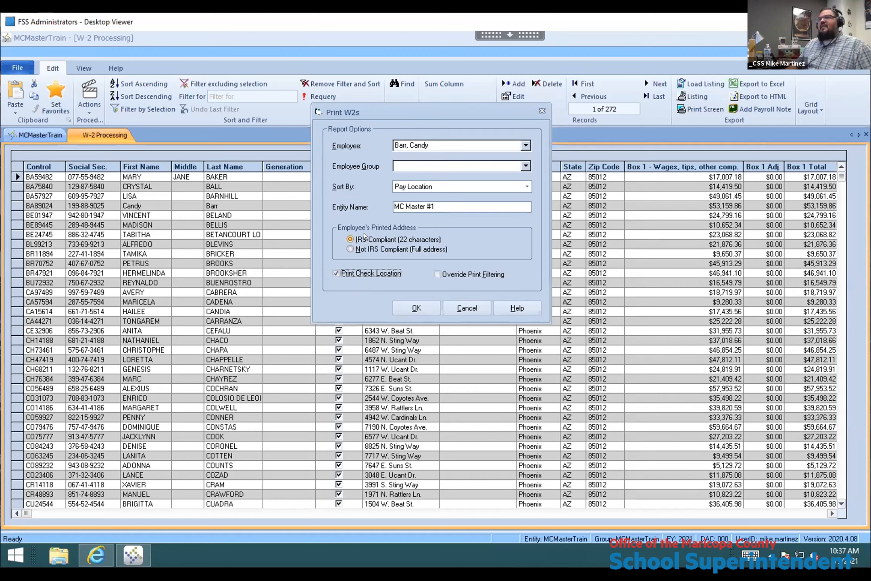
{"action": "left_click", "coordinate": [380, 248]}
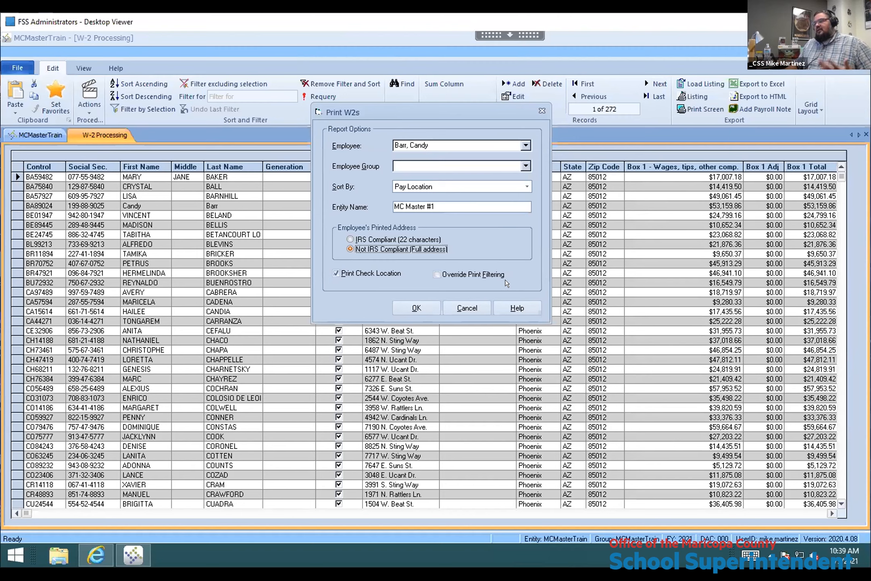
{"action": "left_click", "coordinate": [478, 275]}
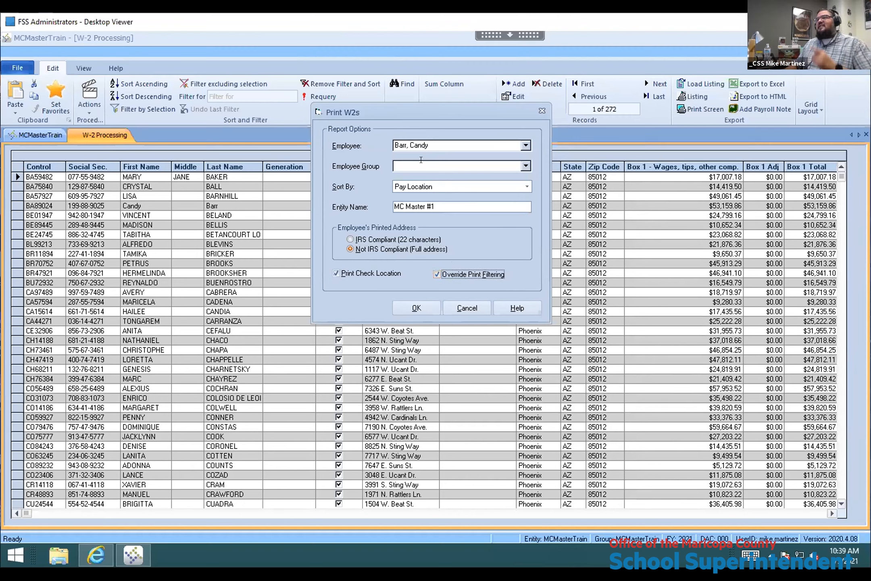
{"action": "left_click", "coordinate": [411, 300]}
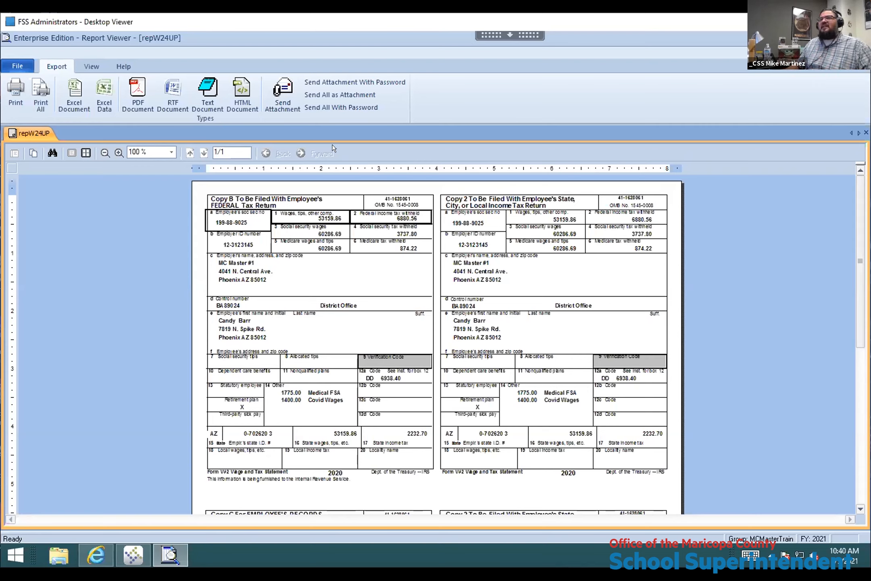
- Start a PDF export of the employee's W2, cancel the save, and close the print preview
{"action": "left_click", "coordinate": [140, 101]}
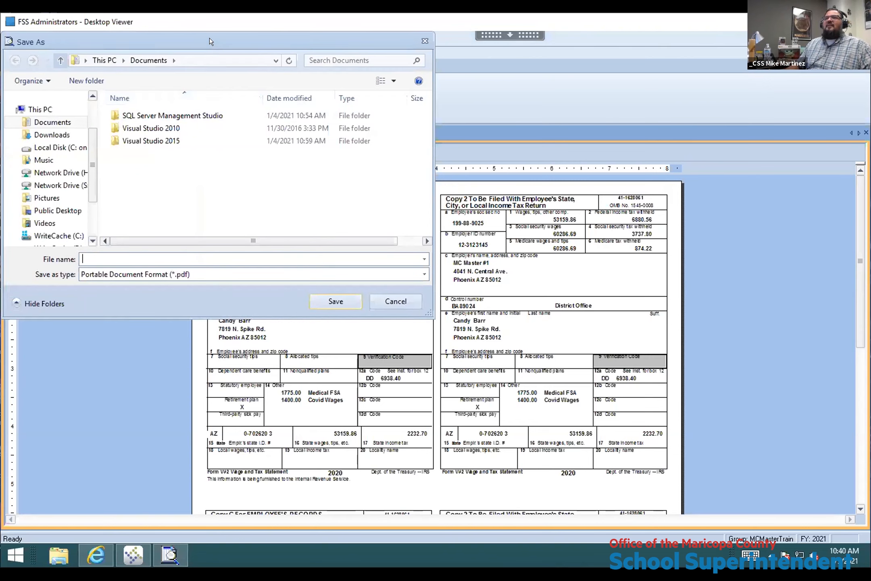
{"action": "left_click", "coordinate": [390, 298]}
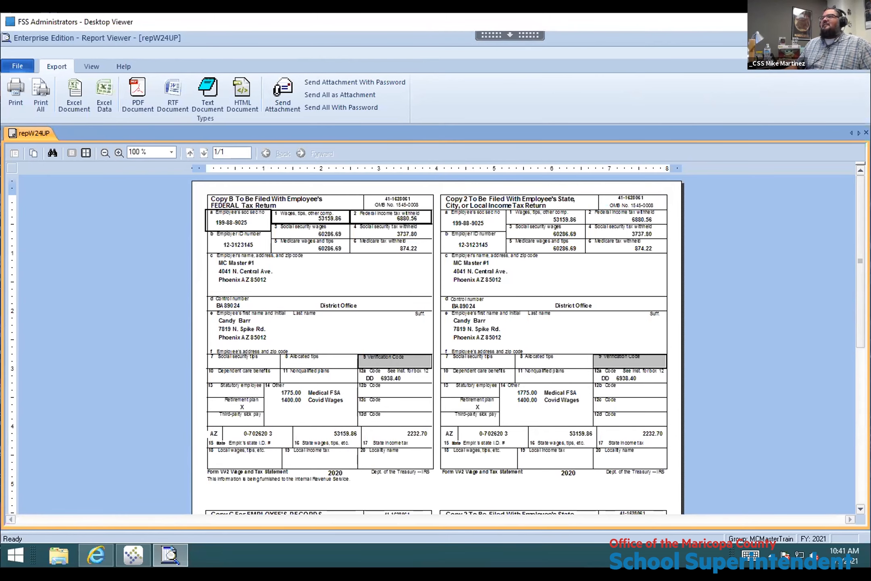
{"action": "left_click", "coordinate": [861, 38]}
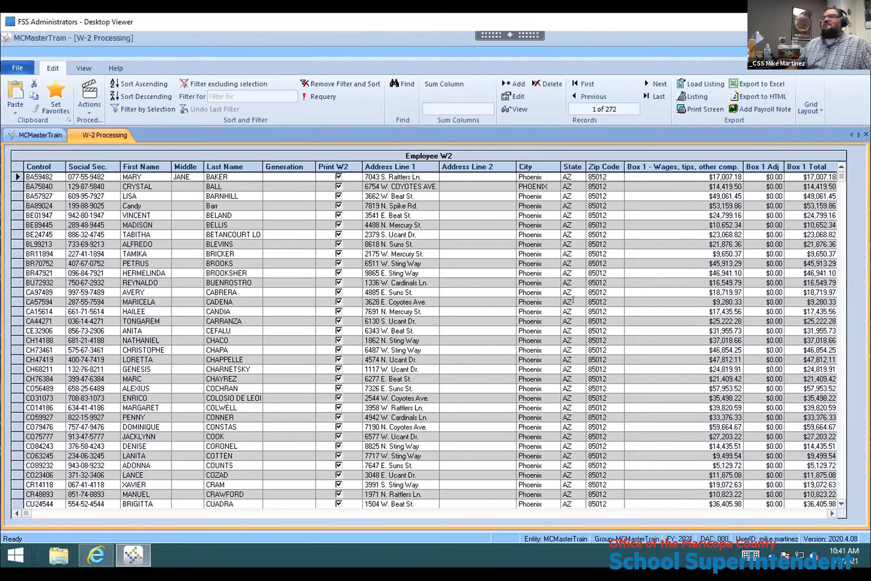
- Open the Make W2 File parameters and review the contact details, User Identification and Resub Indicator for 2020
{"action": "left_click", "coordinate": [84, 106]}
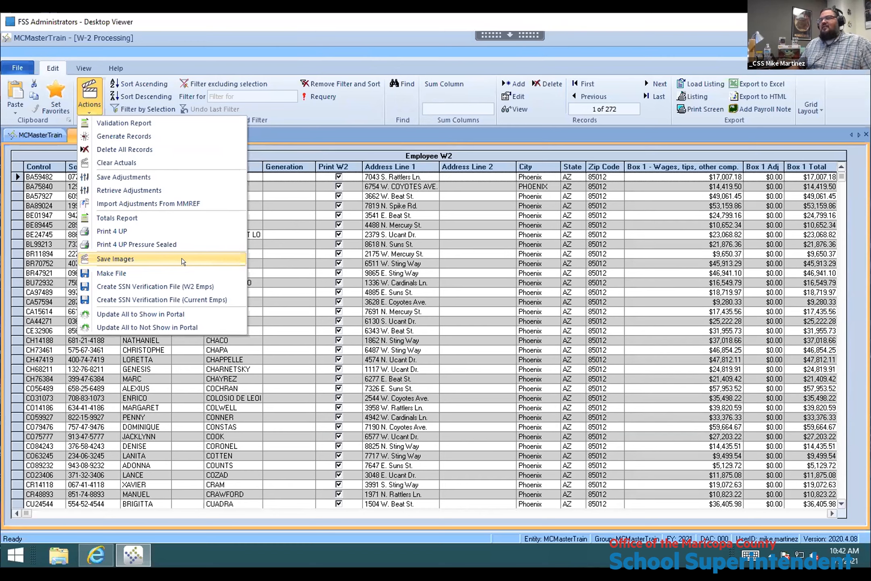
{"action": "left_click", "coordinate": [144, 271]}
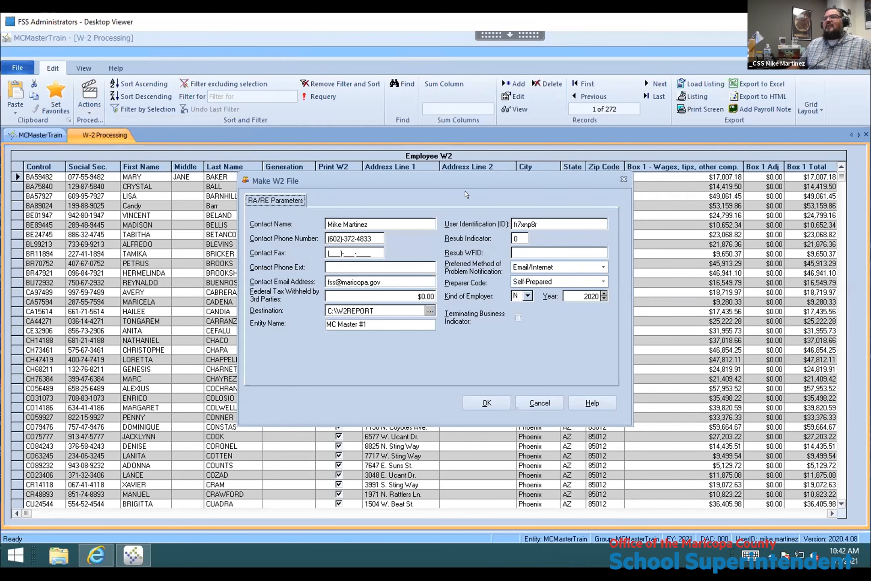
{"action": "left_click_drag", "start_coordinate": [461, 186], "coordinate": [493, 185]}
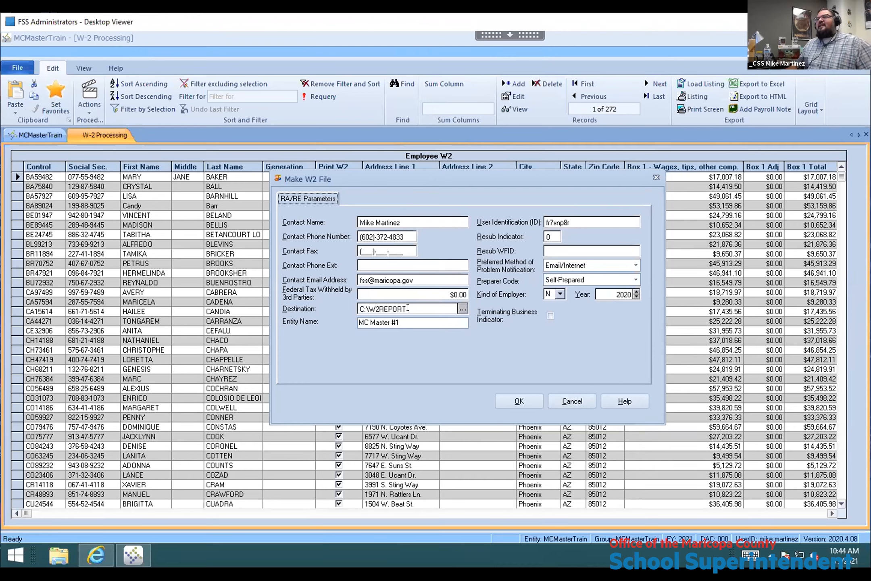
{"action": "double_click", "coordinate": [602, 221]}
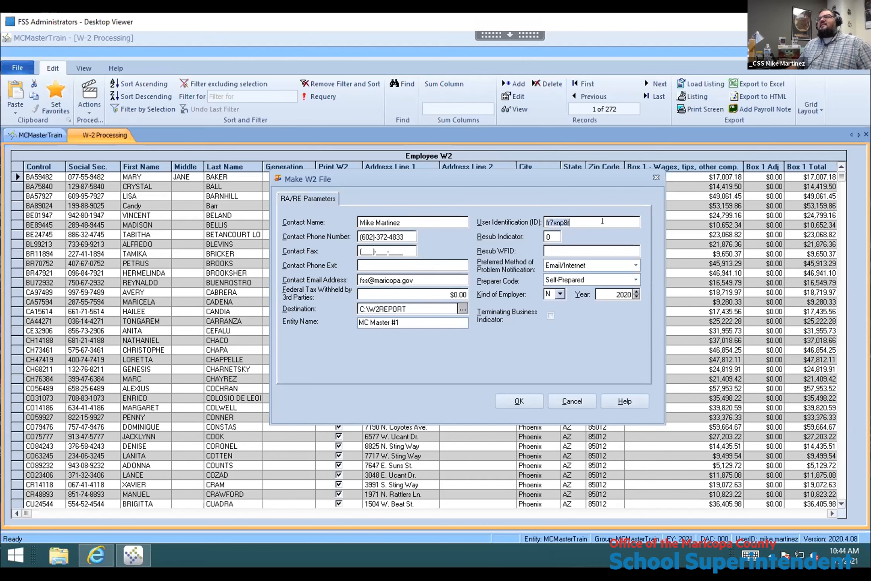
{"action": "left_click", "coordinate": [553, 236]}
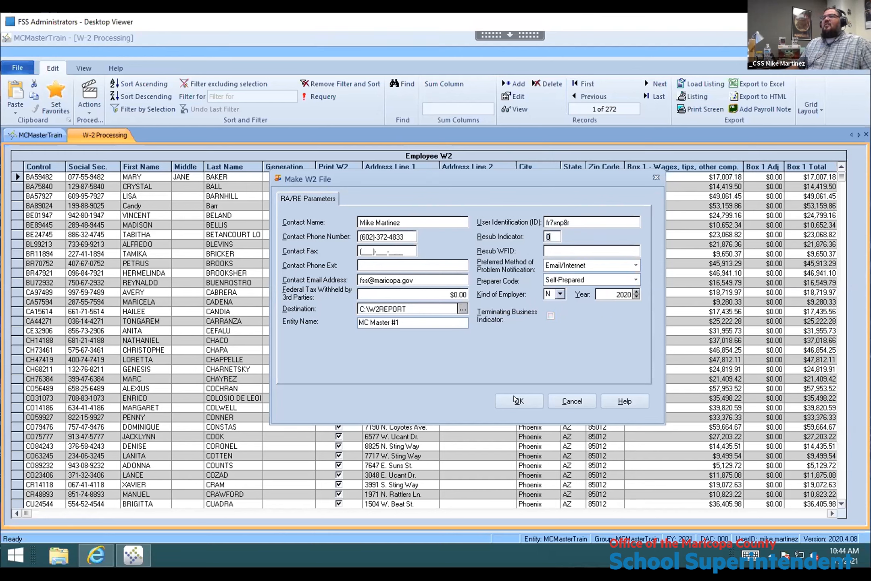
- Set the W2 file destination to W2REPORT in the Temp0 folder on the local C: drive and create the file
{"action": "left_click", "coordinate": [462, 308]}
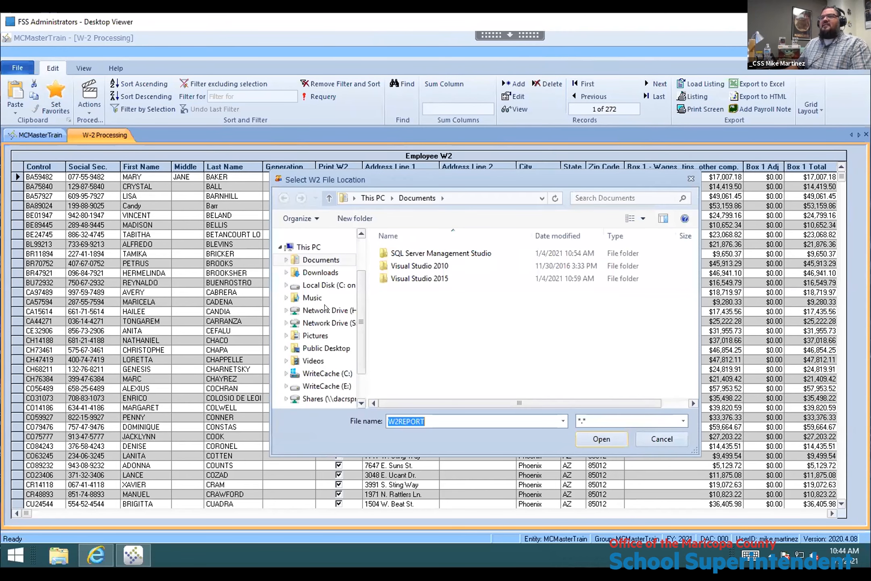
{"action": "left_click", "coordinate": [327, 285]}
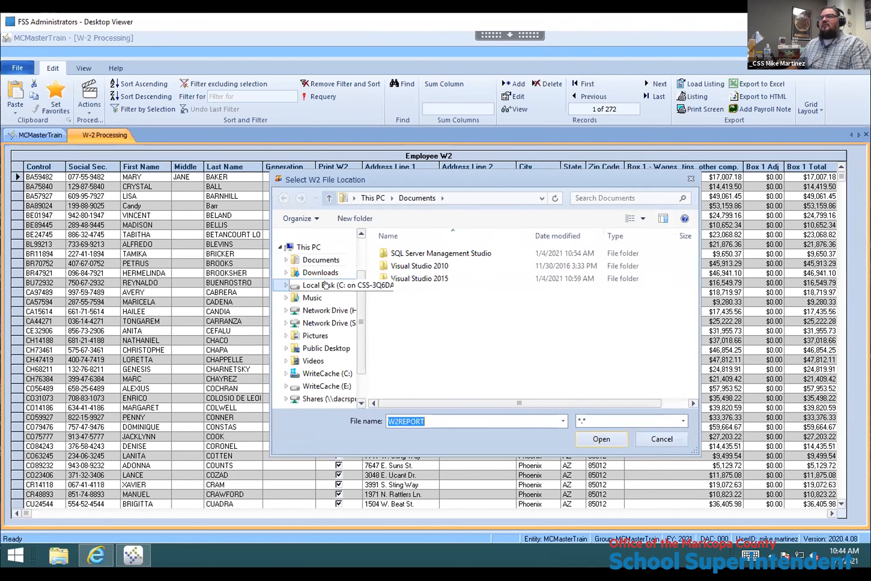
{"action": "left_click", "coordinate": [425, 314]}
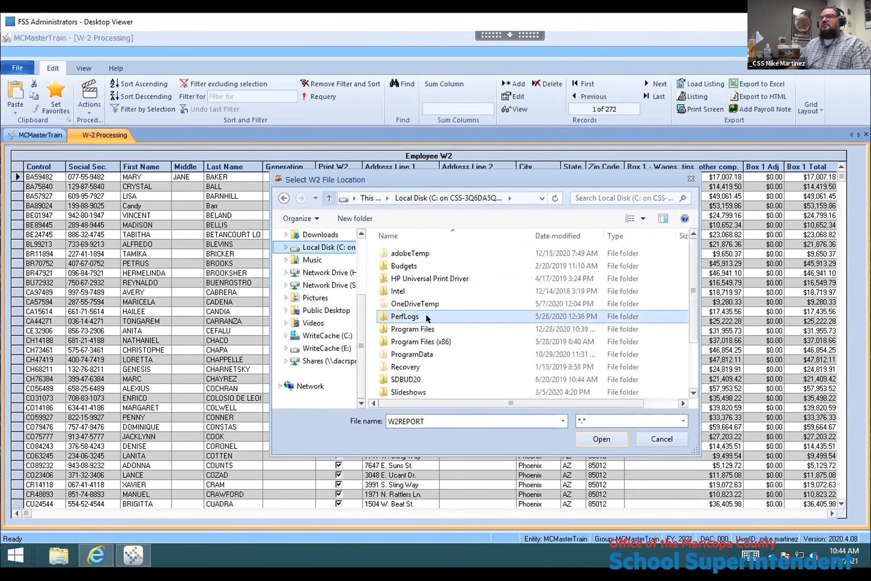
{"action": "scroll", "coordinate": [425, 313], "scroll_direction": "down", "scroll_amount": 2}
{"action": "double_click", "coordinate": [403, 353]}
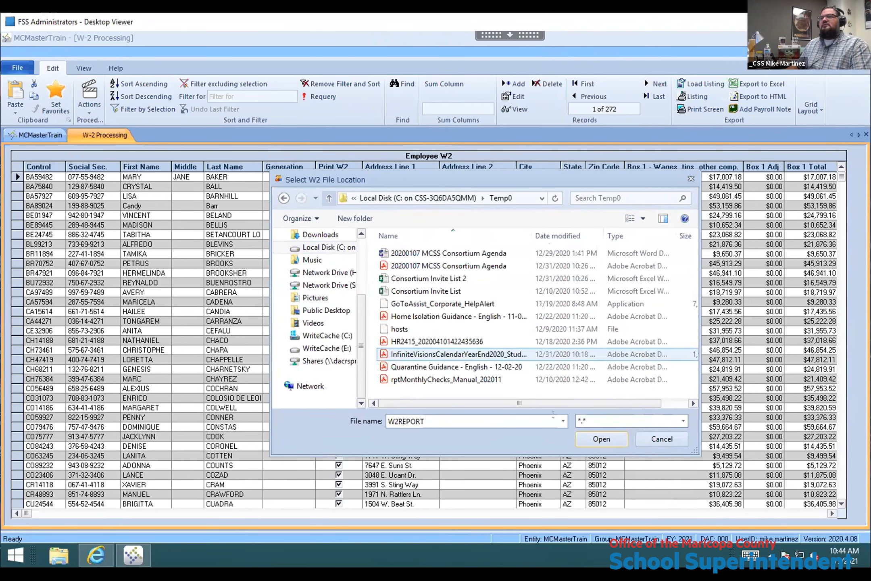
{"action": "left_click", "coordinate": [601, 439]}
{"action": "left_click", "coordinate": [515, 395]}
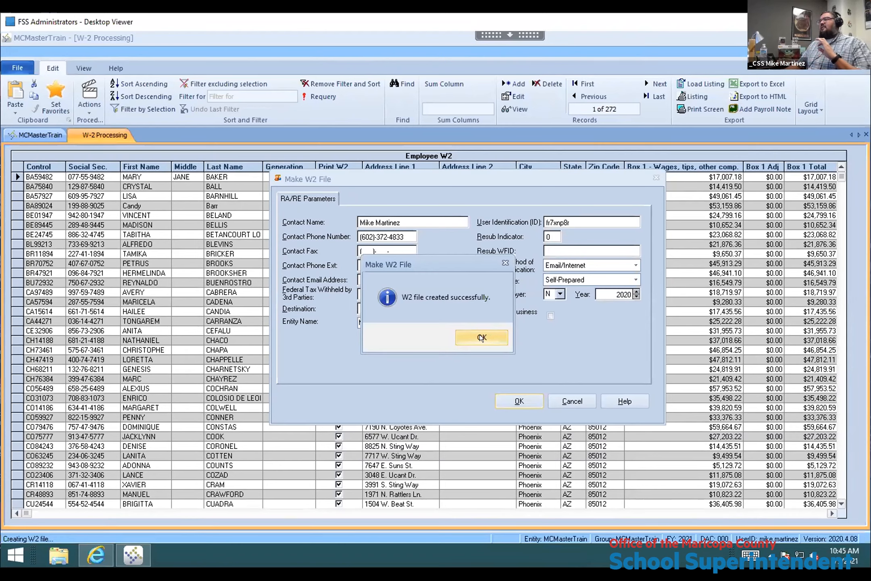
{"action": "left_click", "coordinate": [481, 336]}
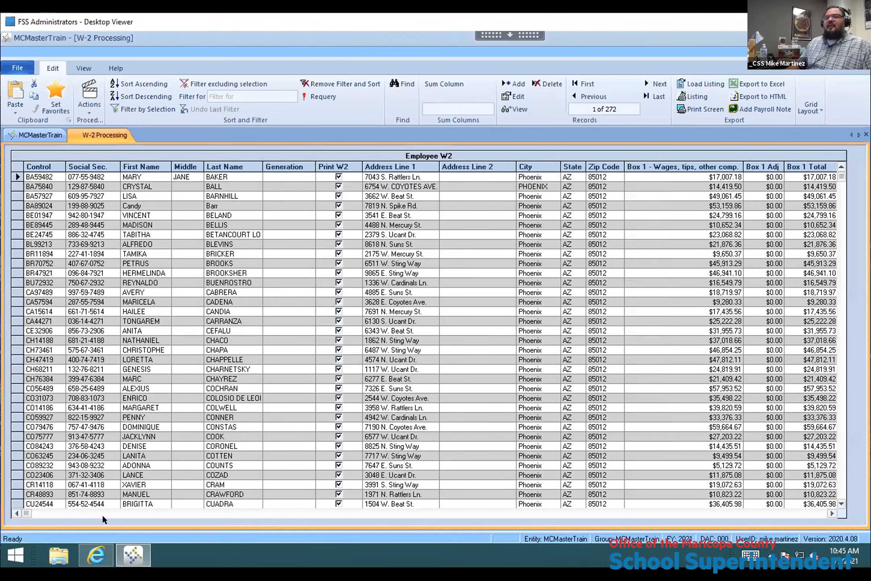
- Switch to File Explorer and open the Temp0 folder on the local C: drive to check for the W2REPORT file
{"action": "left_click", "coordinate": [55, 551]}
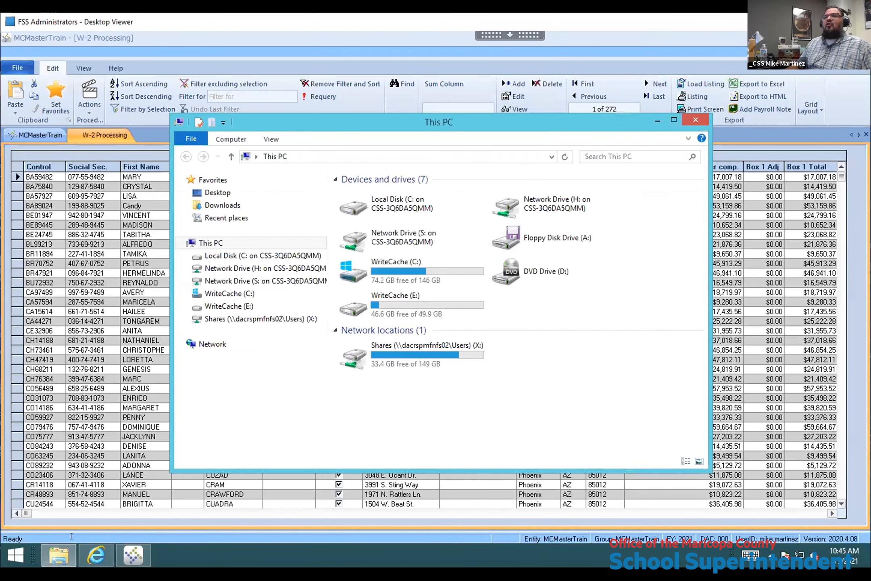
{"action": "left_click", "coordinate": [260, 254]}
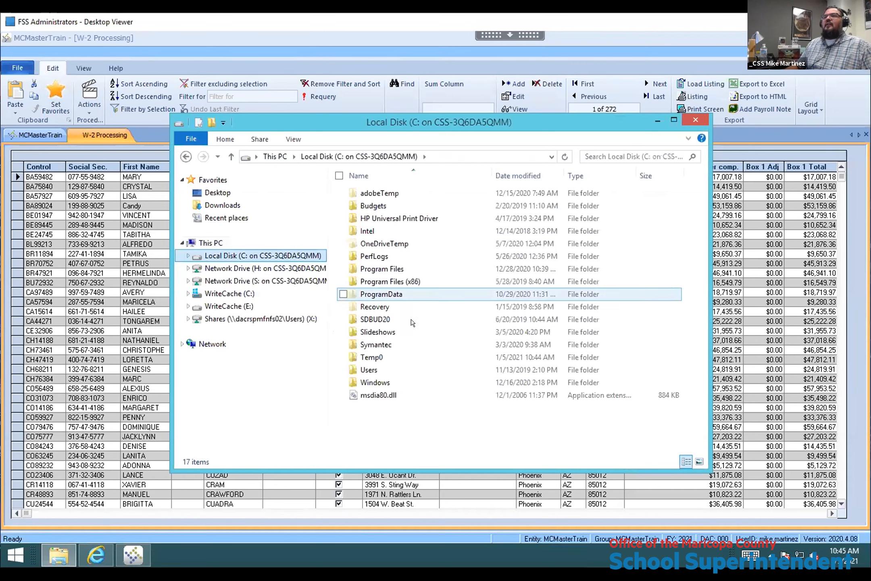
{"action": "left_click", "coordinate": [406, 358]}
{"action": "key", "text": "Return"}
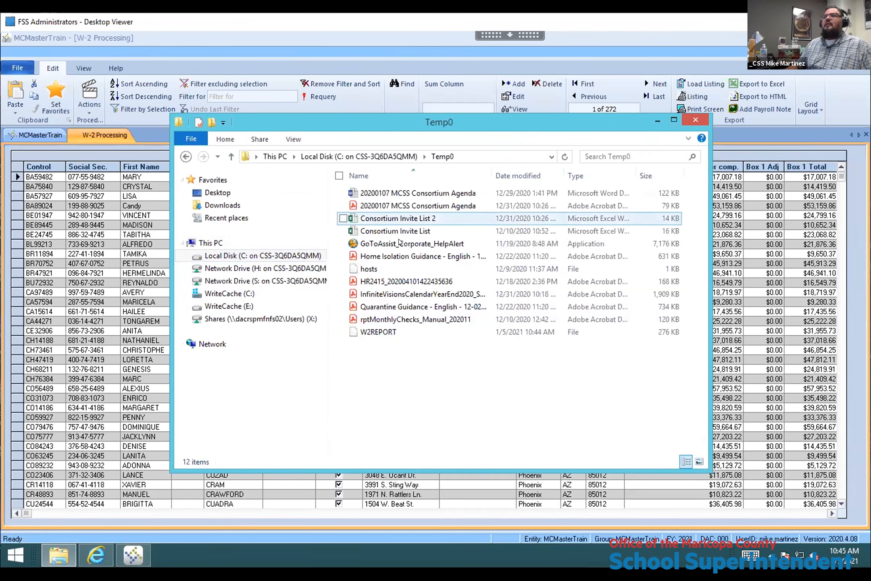
- Open the W2REPORT file from the Temp0 folder in Notepad, look over its employee records, and close it
{"action": "left_click", "coordinate": [384, 335]}
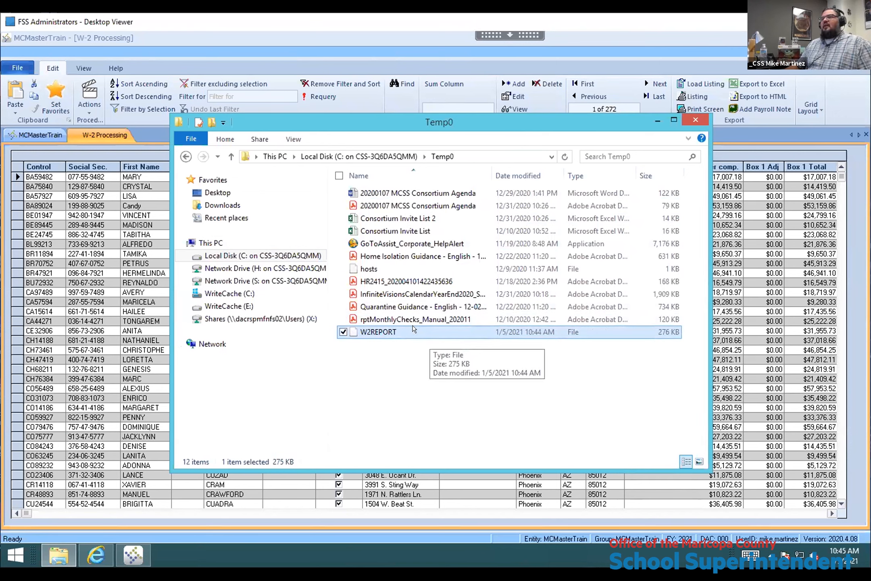
{"action": "right_click", "coordinate": [414, 329]}
{"action": "mouse_move", "coordinate": [357, 387]}
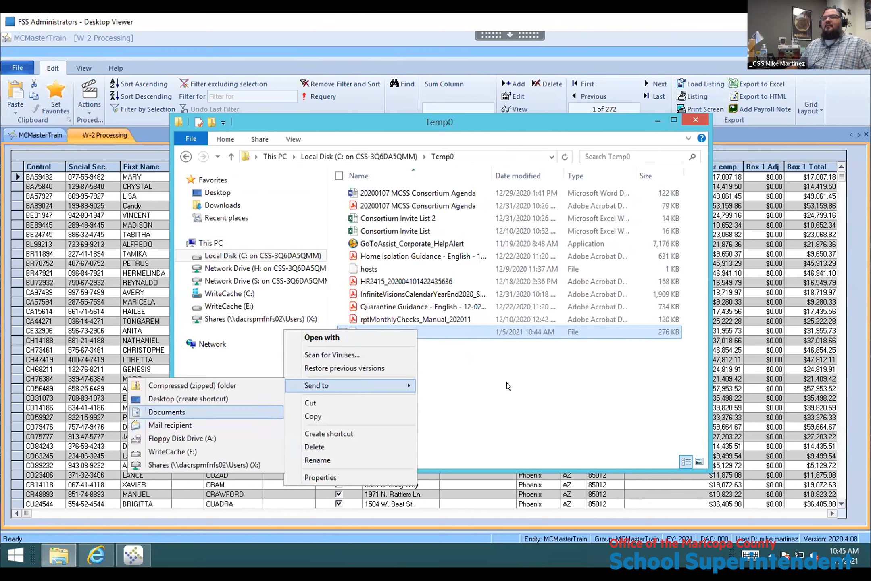
{"action": "left_click", "coordinate": [351, 335]}
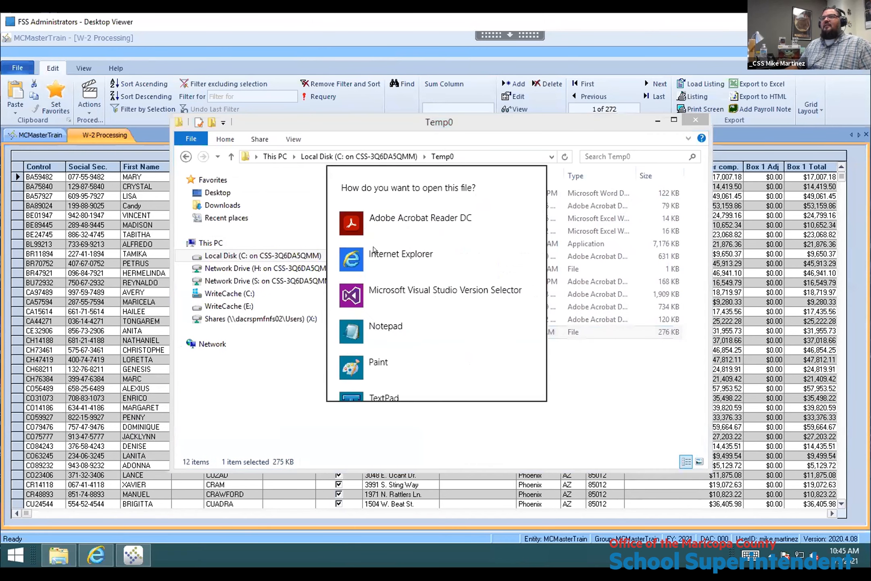
{"action": "left_click", "coordinate": [380, 329]}
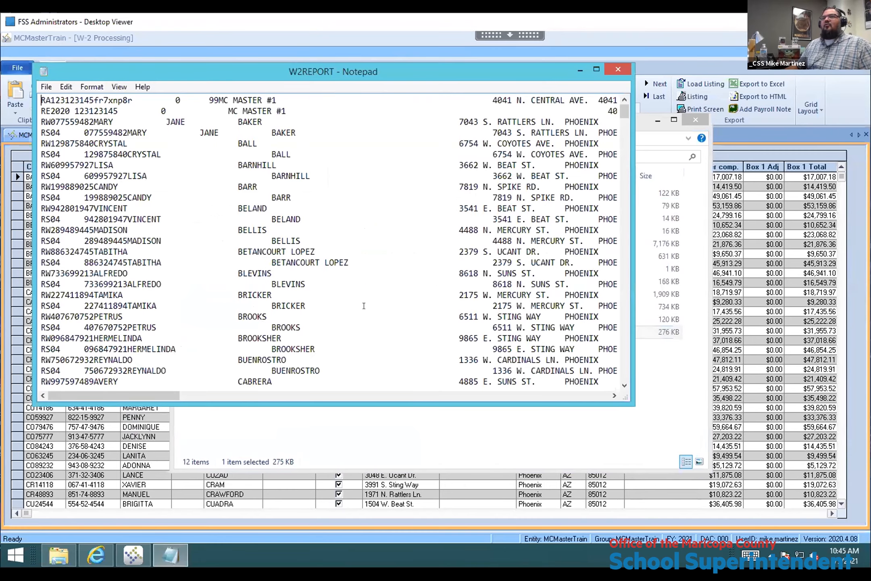
{"action": "mouse_move", "coordinate": [153, 395]}
{"action": "left_mouse_down"}
{"action": "mouse_move", "coordinate": [557, 377]}
{"action": "mouse_move", "coordinate": [145, 381]}
{"action": "left_mouse_up"}
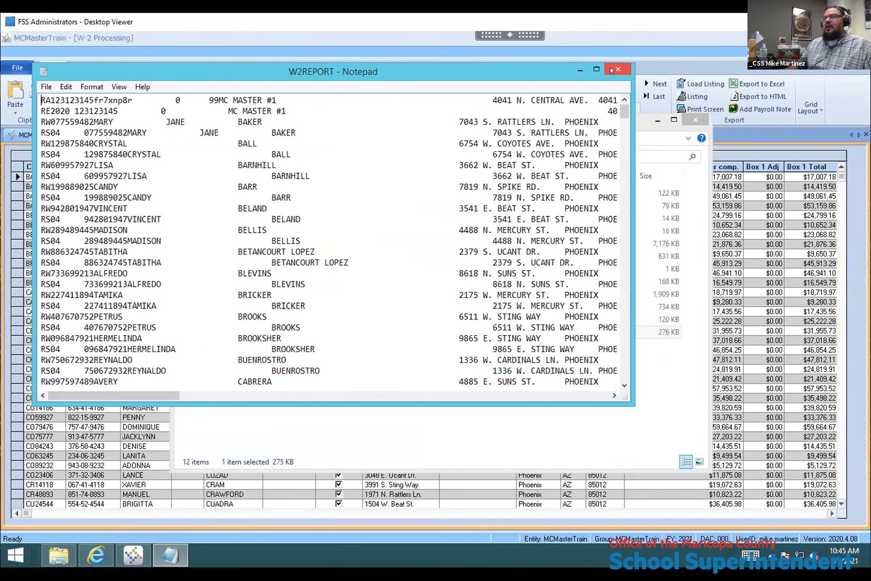
{"action": "left_click", "coordinate": [616, 69]}
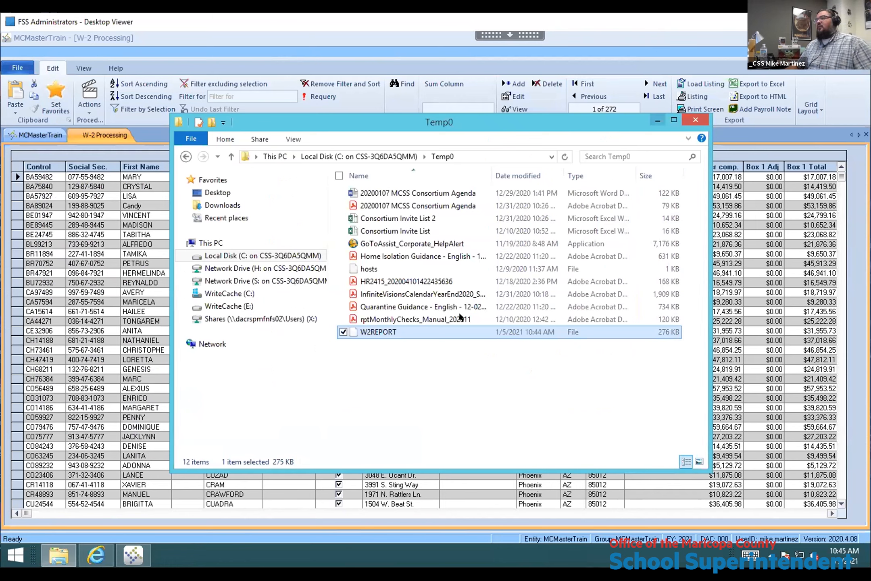
- Permanently delete the W2REPORT file from the Temp0 folder and minimize File Explorer
{"action": "left_click", "coordinate": [412, 320]}
{"action": "left_click", "coordinate": [409, 332]}
{"action": "key", "text": "Delete"}
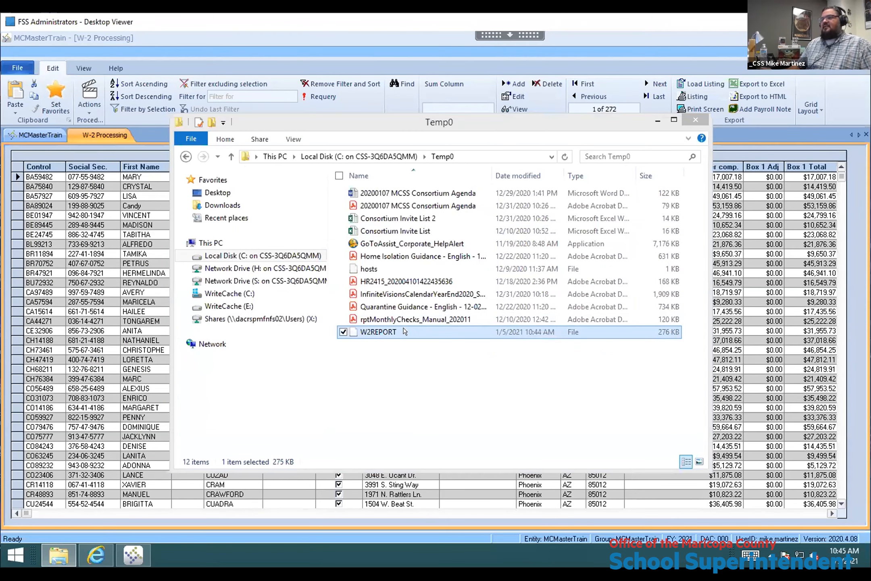
{"action": "left_click", "coordinate": [483, 341]}
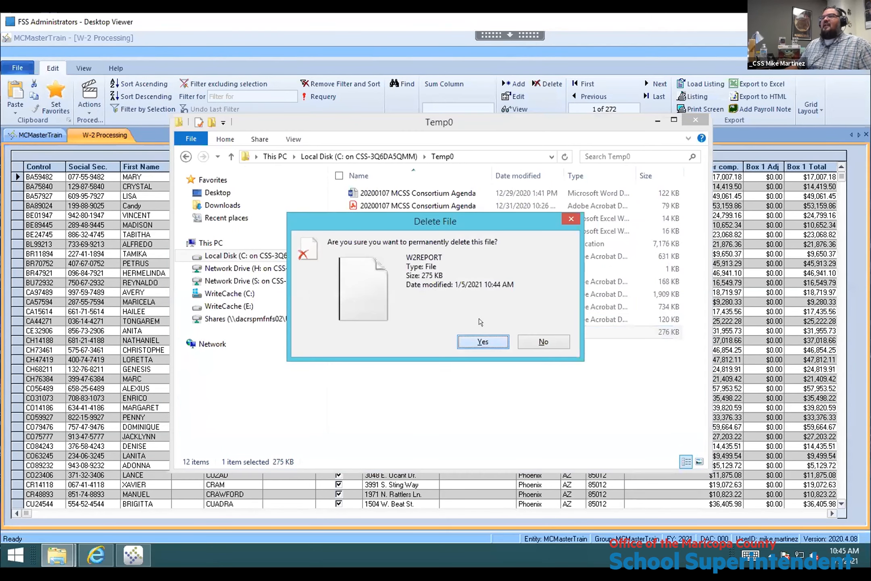
{"action": "left_click", "coordinate": [657, 121]}
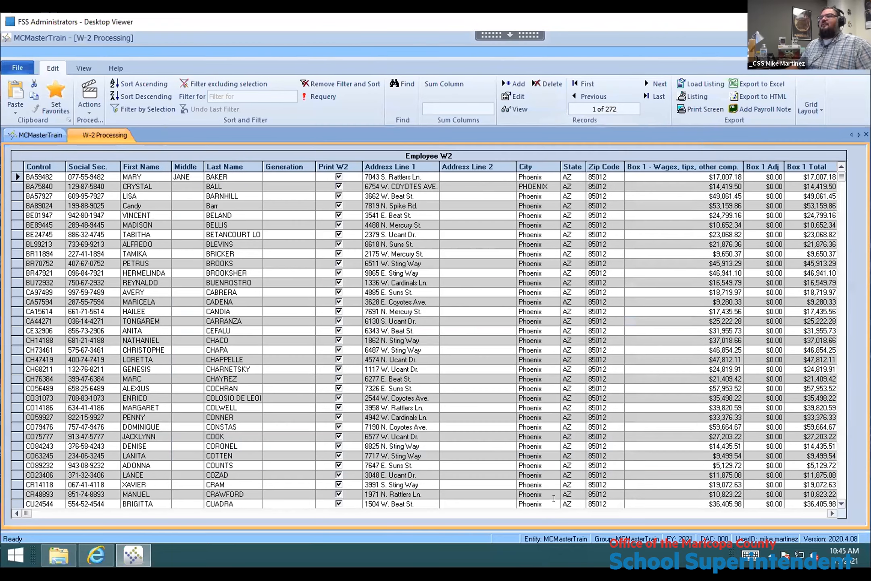
- Start Update All to Show in Portal, continue to the Generate PDFs for Portal options, and cancel the generation
{"action": "left_click", "coordinate": [329, 326]}
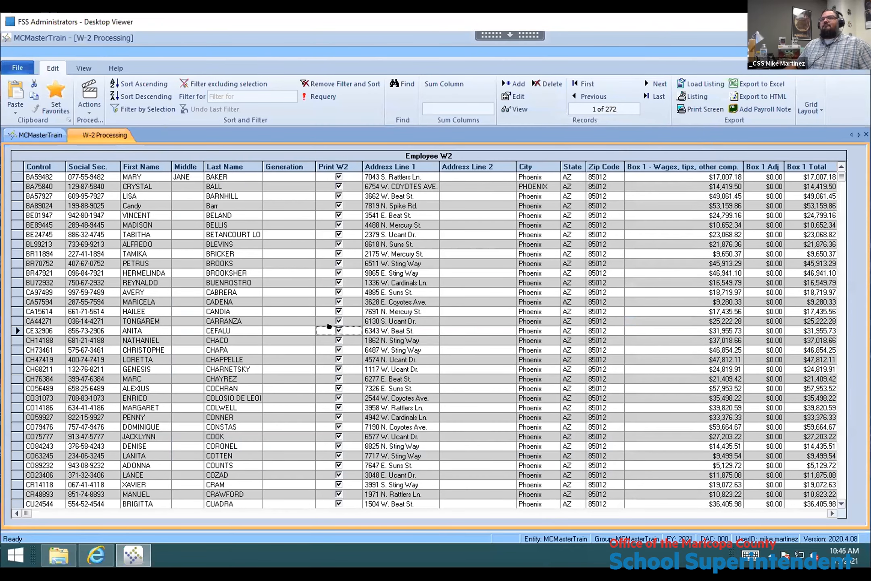
{"action": "left_click", "coordinate": [86, 100]}
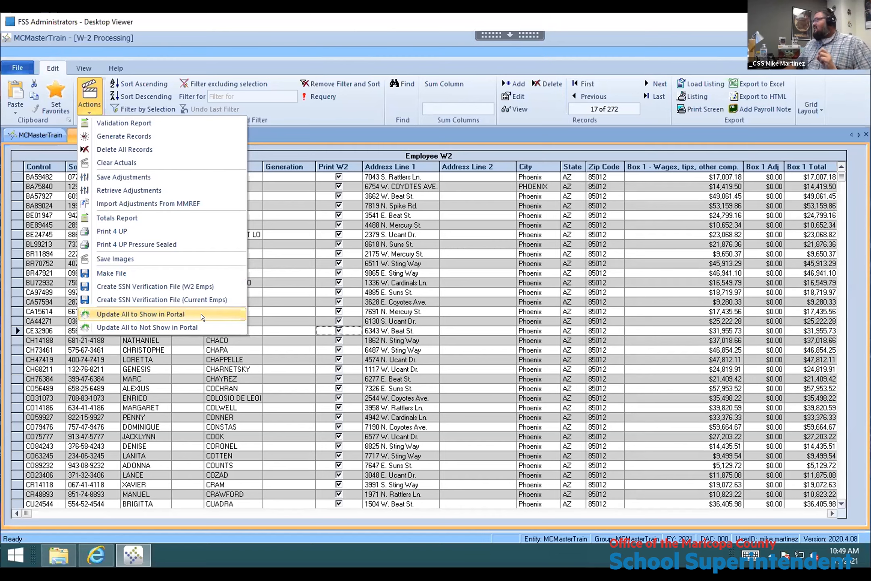
{"action": "left_click", "coordinate": [180, 308]}
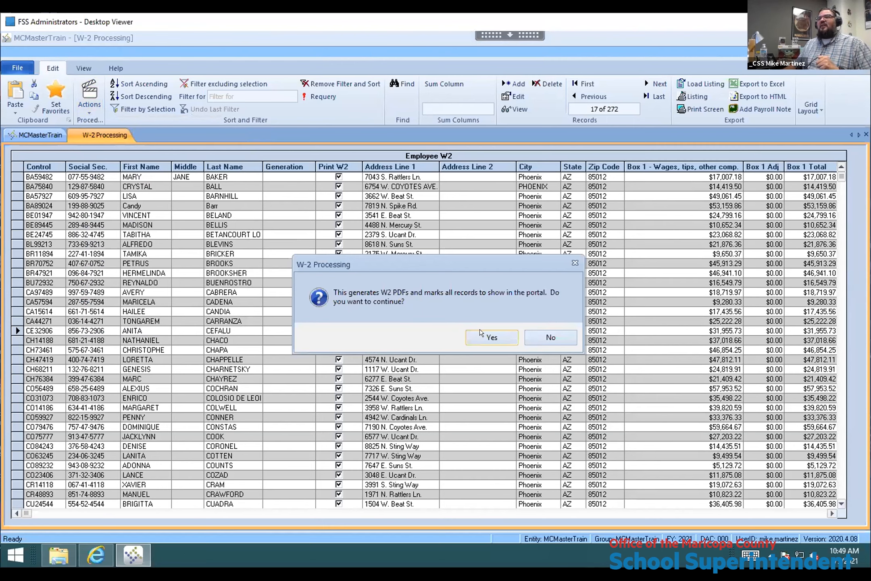
{"action": "left_click", "coordinate": [490, 335]}
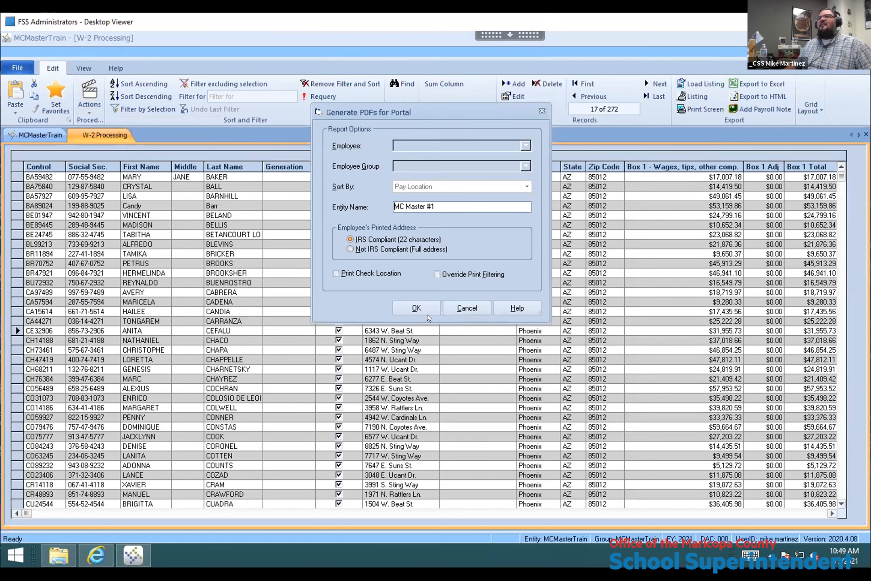
{"action": "left_click", "coordinate": [467, 305]}
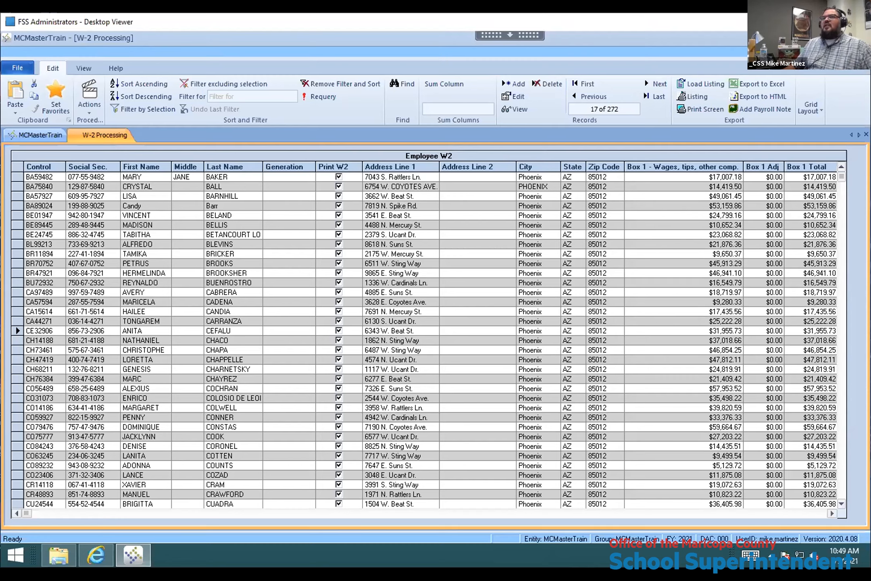
- Switch to the iVisions Employee Self Service portal in Internet Explorer, maximize its window, and open the login page
{"action": "left_click", "coordinate": [817, 37]}
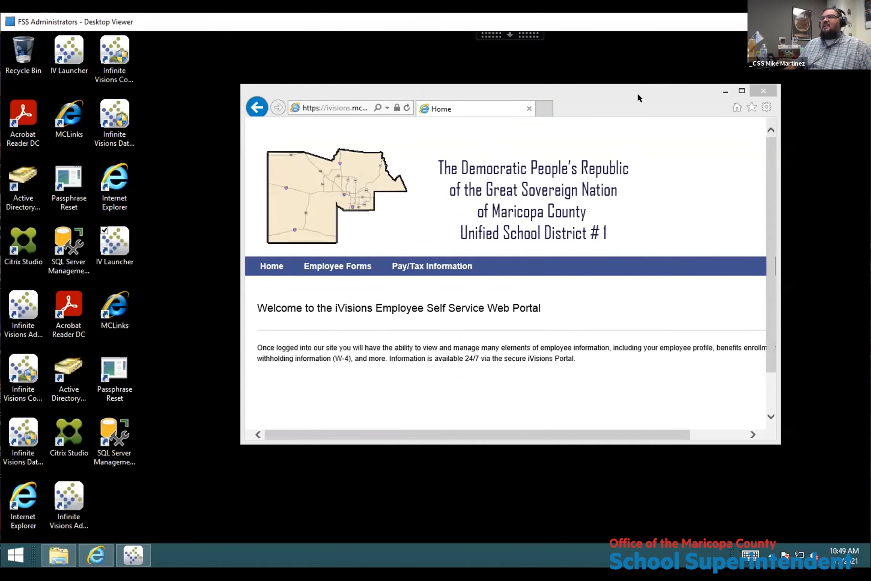
{"action": "double_click", "coordinate": [638, 95]}
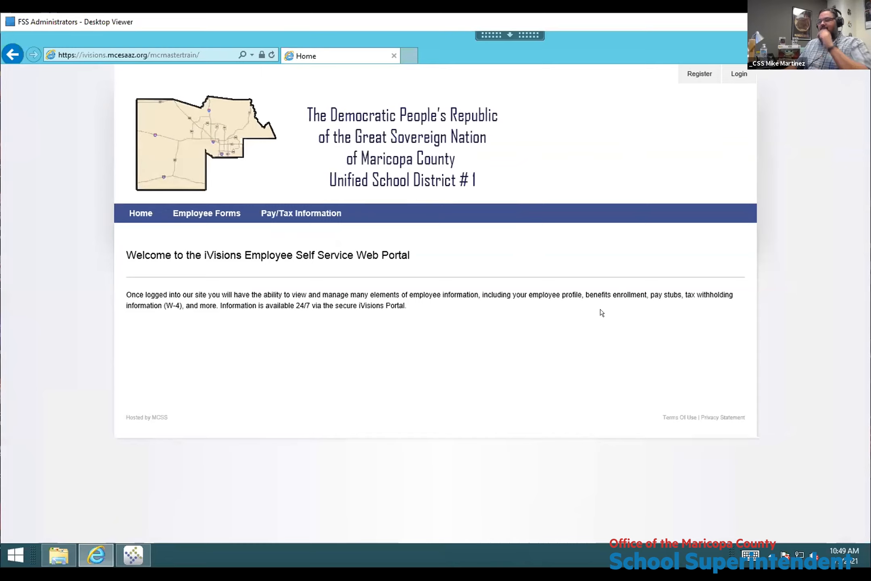
{"action": "left_click", "coordinate": [739, 72]}
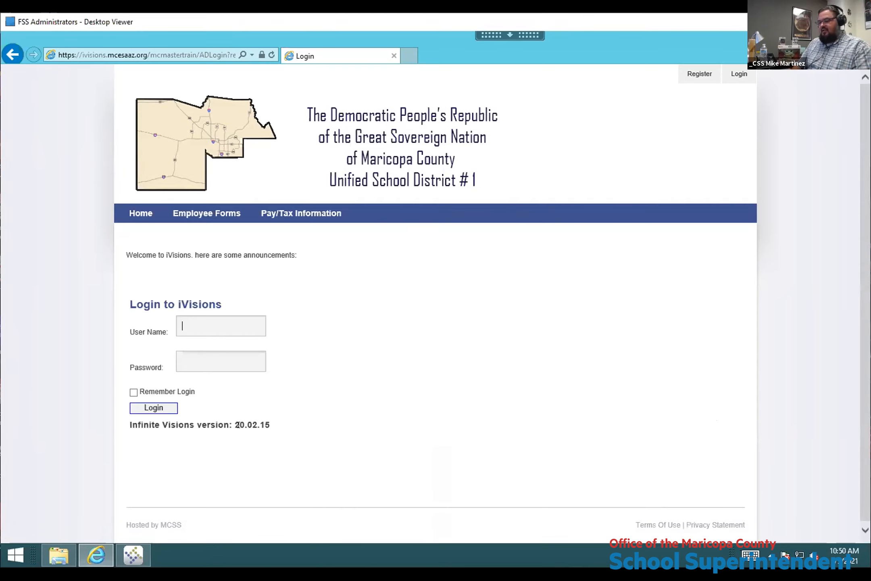
- Log in to iVisions with the user name fsshost and the account password
{"action": "type", "text": "fsshost"}
{"action": "key", "text": "Tab"}
{"action": "type", "text": "•••••••••"}
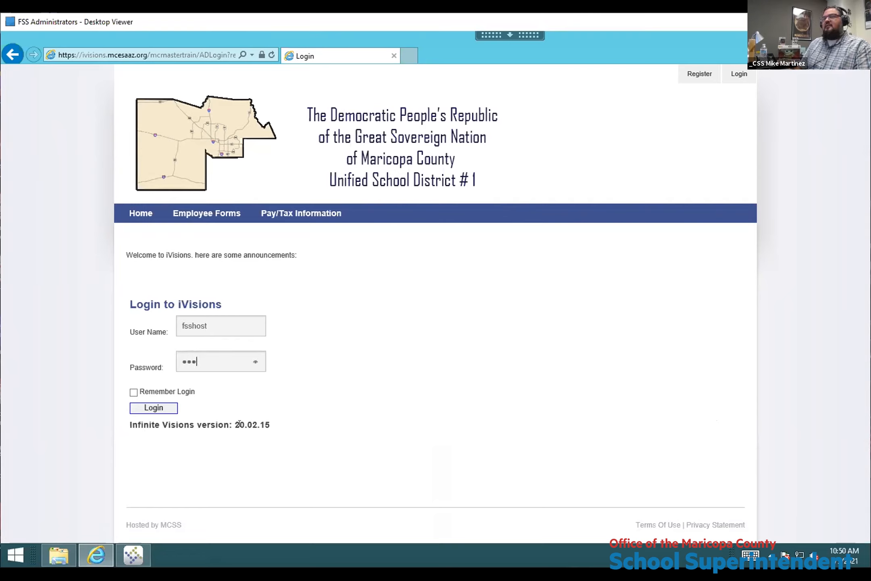
{"action": "type", "text": "••••"}
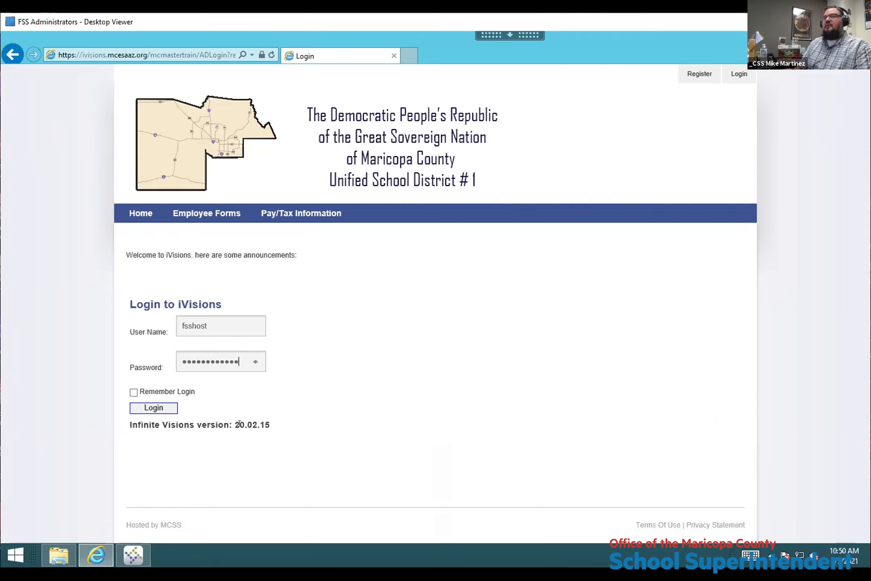
{"action": "left_click", "coordinate": [160, 407]}
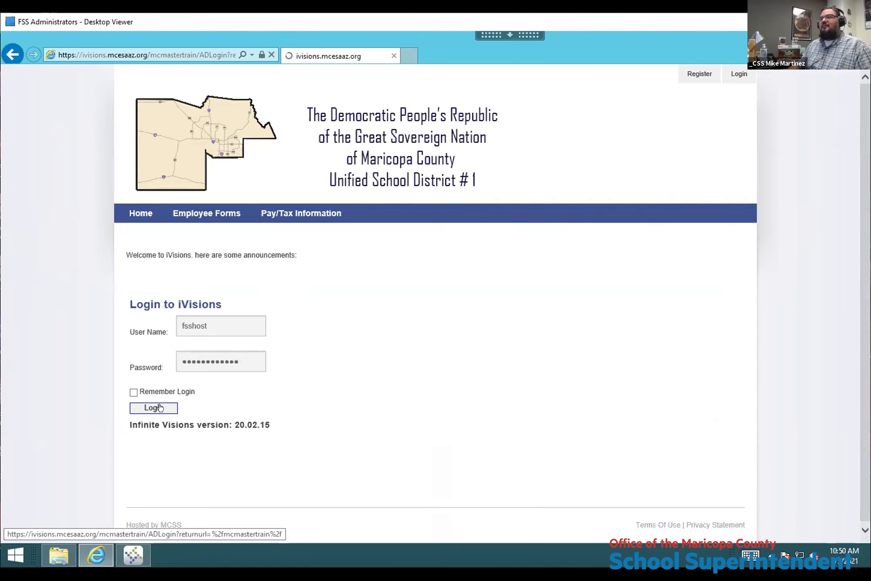
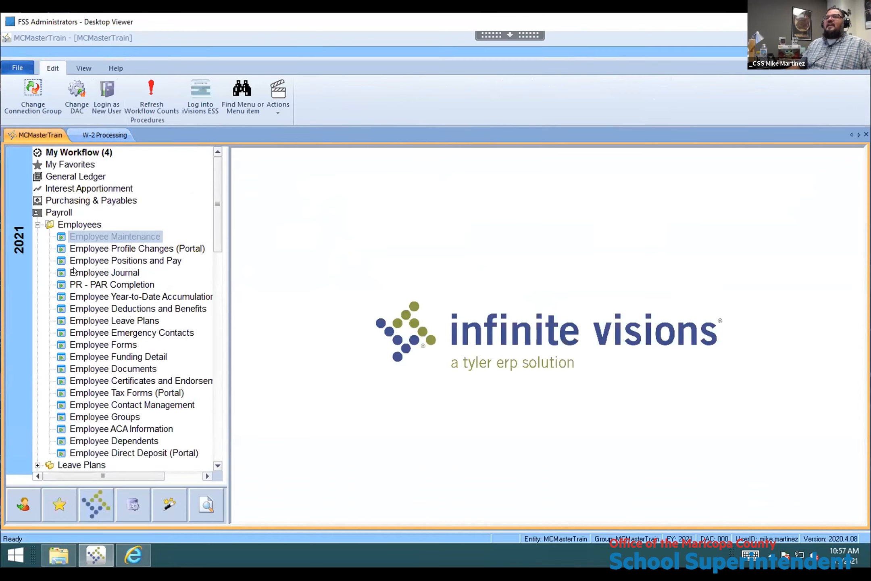
- Collapse the Payroll Employees and Reports groups and open Deductions/Benefits Maintenance from the Deductions/Benefits group
{"action": "left_click", "coordinate": [37, 224]}
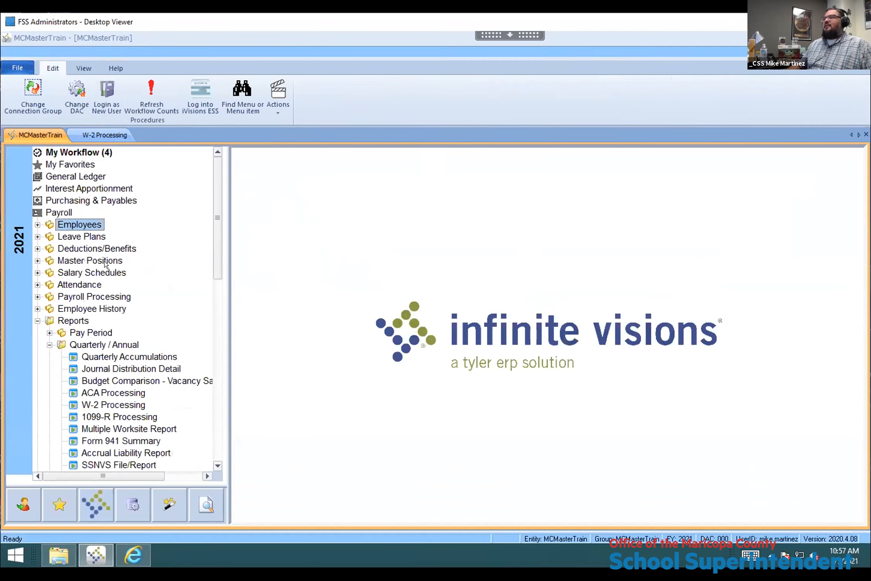
{"action": "scroll", "coordinate": [104, 264], "scroll_direction": "down", "scroll_amount": 2}
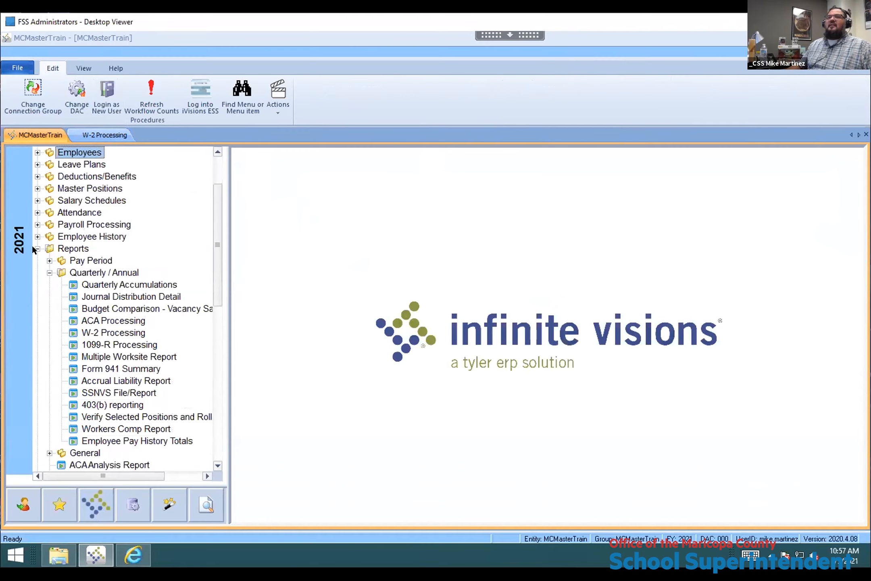
{"action": "left_click", "coordinate": [36, 249]}
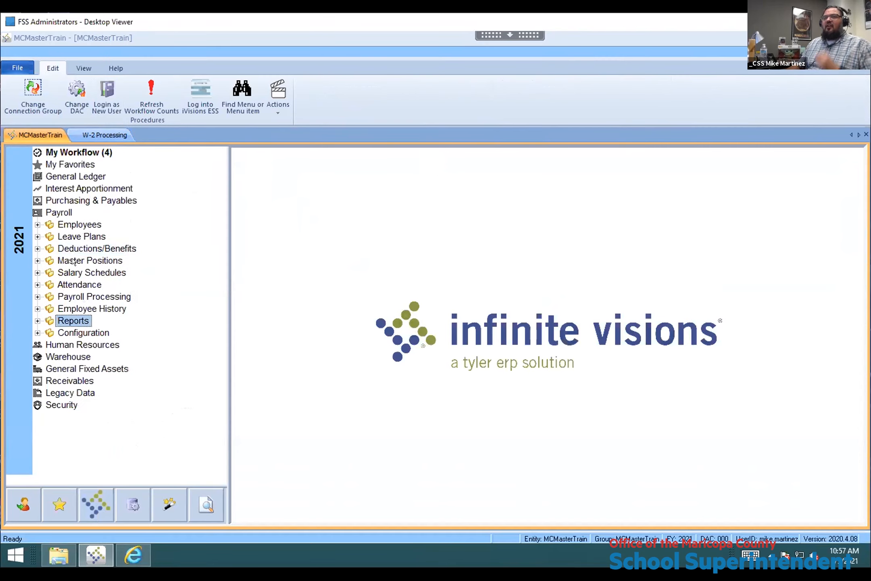
{"action": "left_click", "coordinate": [37, 248]}
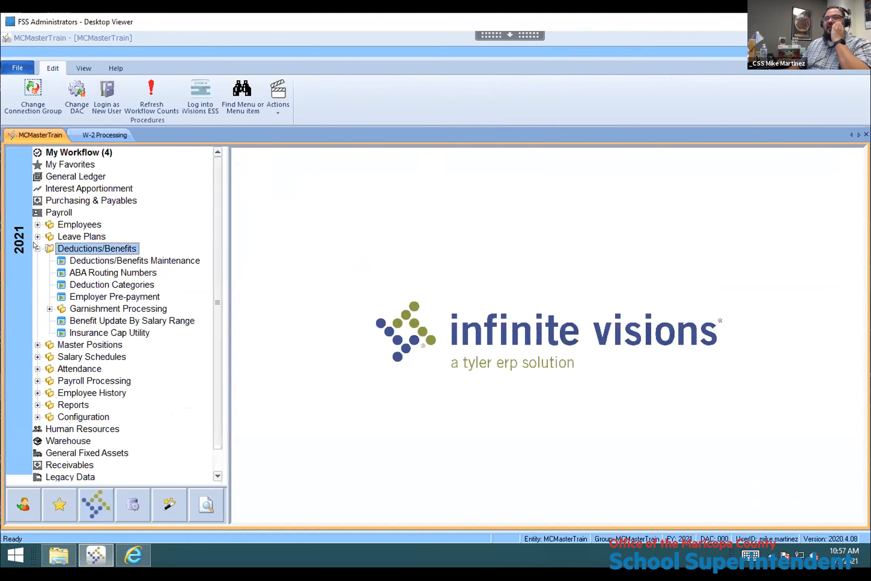
{"action": "left_click", "coordinate": [132, 262]}
{"action": "double_click", "coordinate": [133, 261]}
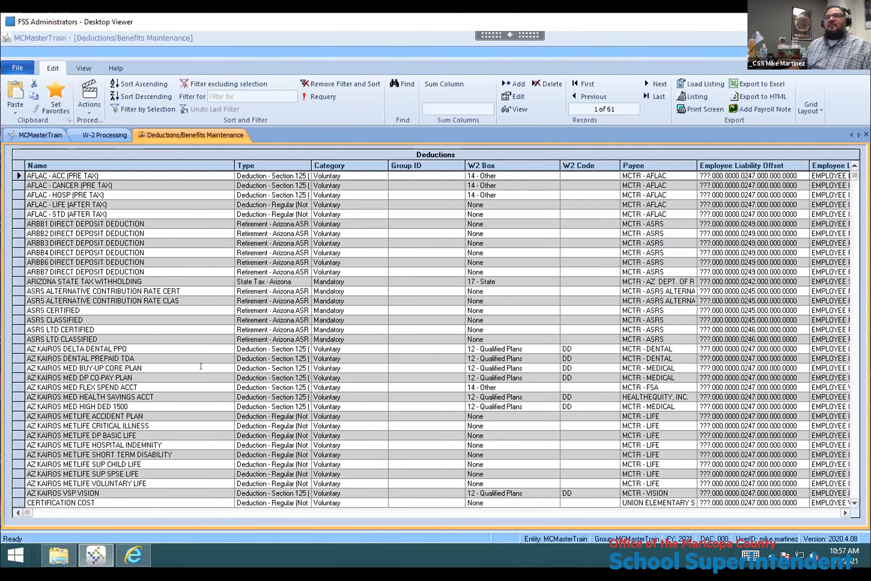
- Open the FICA - SOCIAL SECURITY deduction and its FICA - SOCIAL SECURITY deduction line for editing
{"action": "left_click", "coordinate": [200, 366]}
{"action": "scroll", "coordinate": [200, 367], "scroll_direction": "down", "scroll_amount": 6}
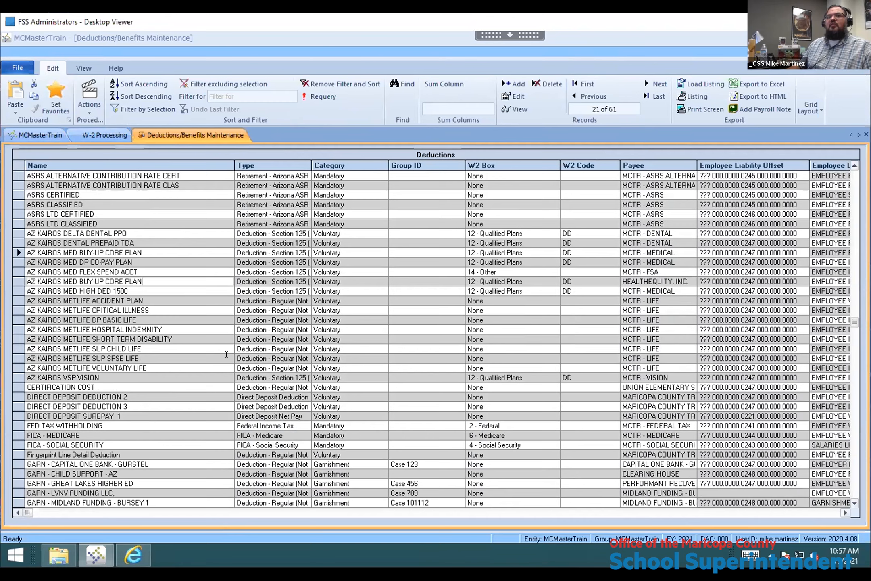
{"action": "double_click", "coordinate": [121, 384]}
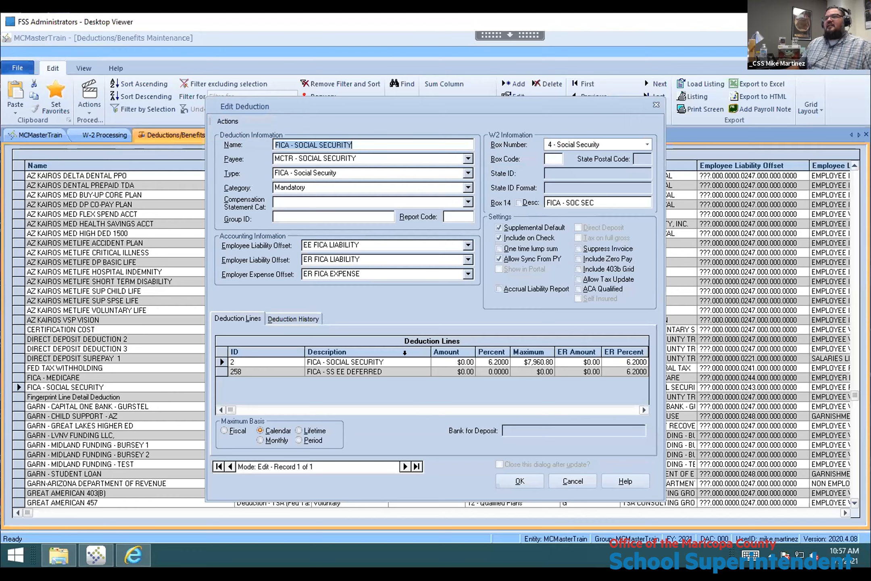
{"action": "double_click", "coordinate": [411, 362]}
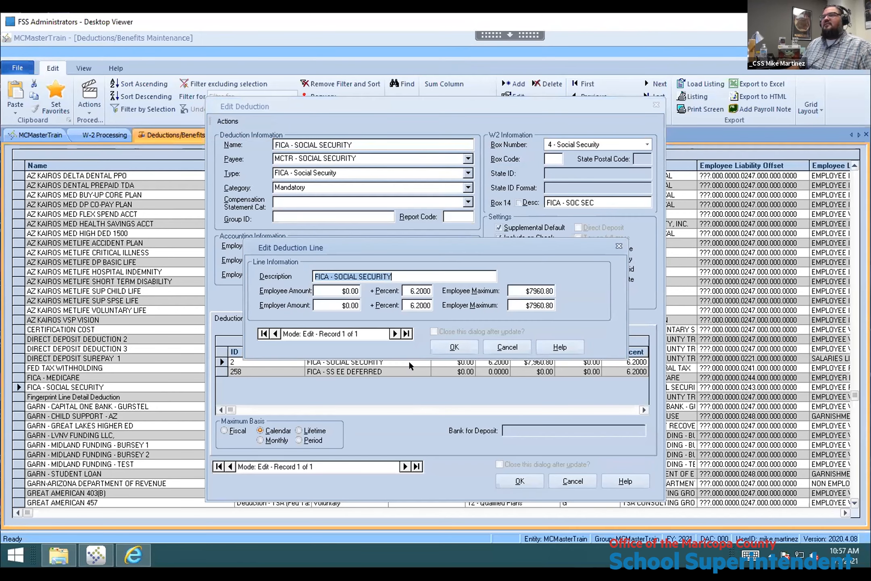
- Set both the Employee Maximum and Employer Maximum to $8853.60, then save the deduction line and the deduction
{"action": "left_click", "coordinate": [514, 287]}
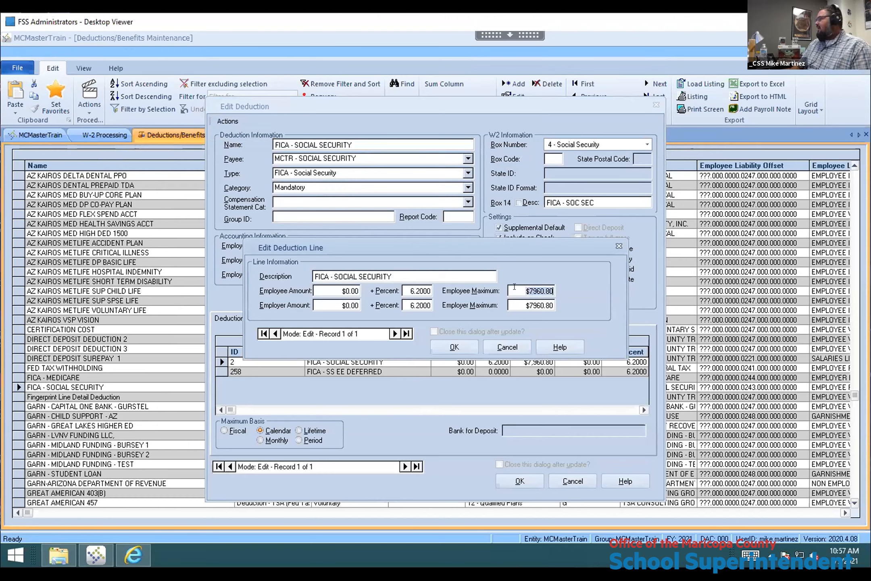
{"action": "type", "text": "8853.60"}
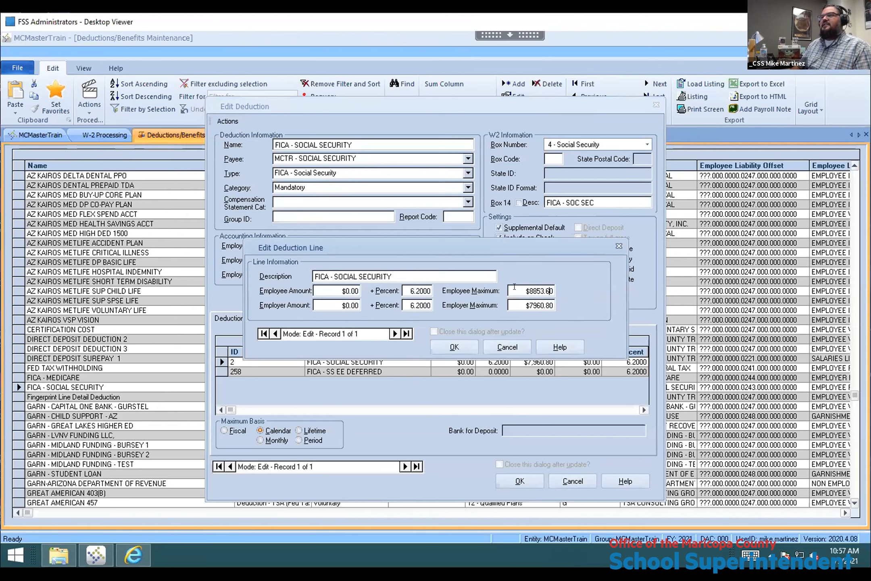
{"action": "key", "text": "Tab"}
{"action": "key", "text": "Tab"}
{"action": "key", "text": "Tab"}
{"action": "type", "text": "8853.60"}
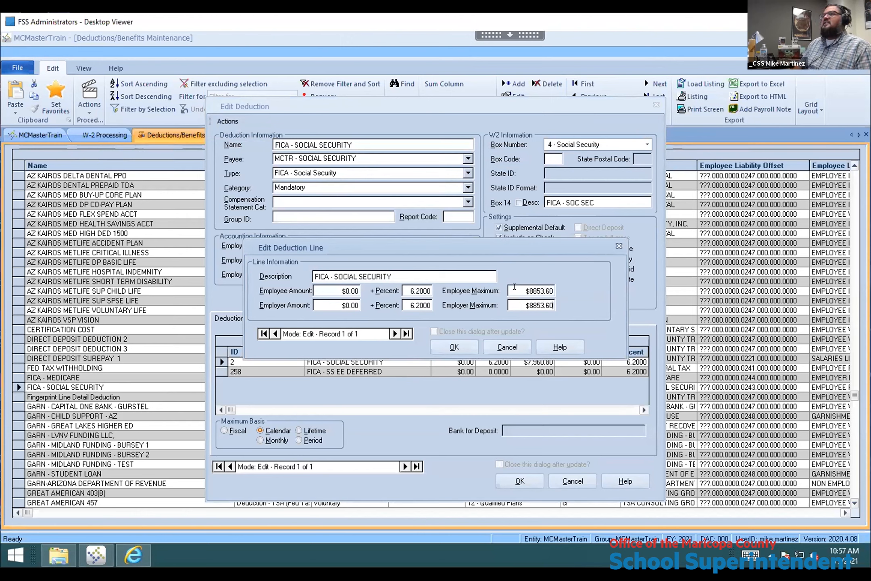
{"action": "key", "text": "Tab"}
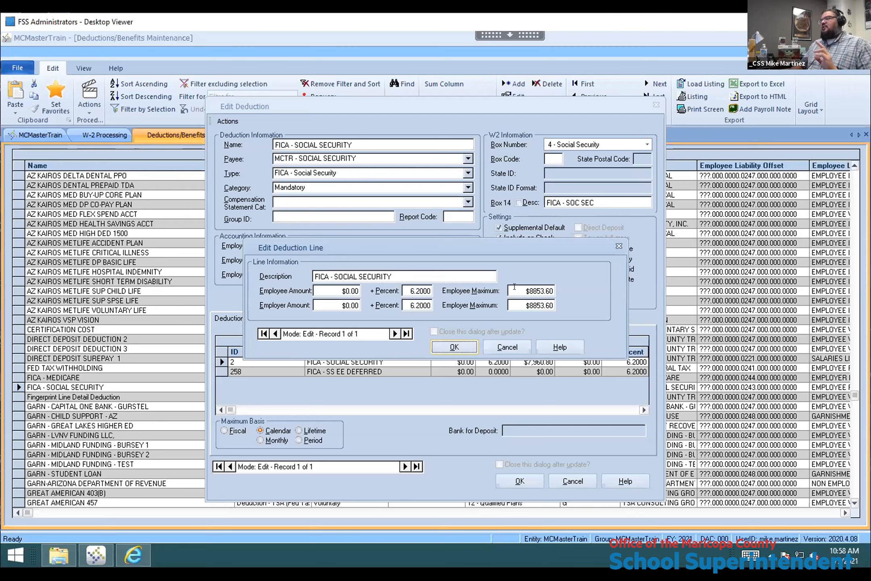
{"action": "left_click", "coordinate": [452, 347]}
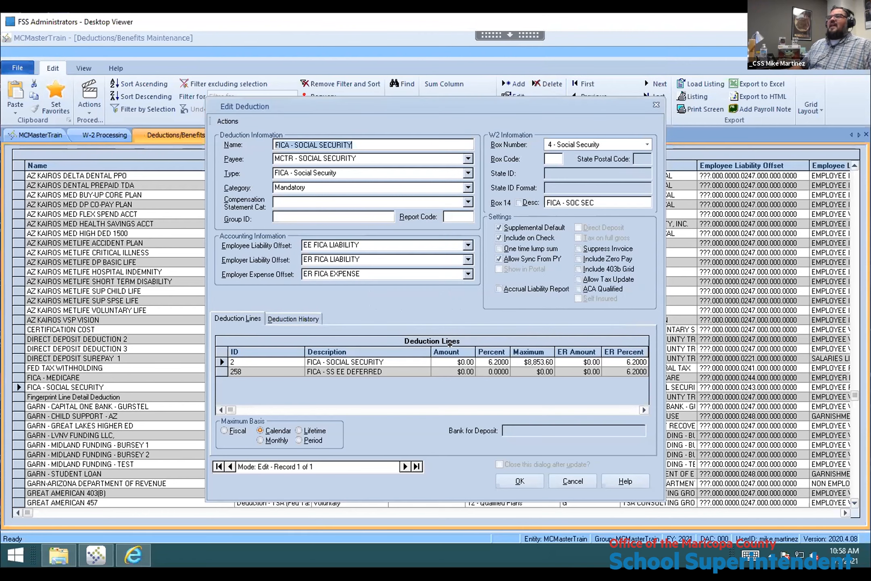
{"action": "left_click", "coordinate": [508, 476]}
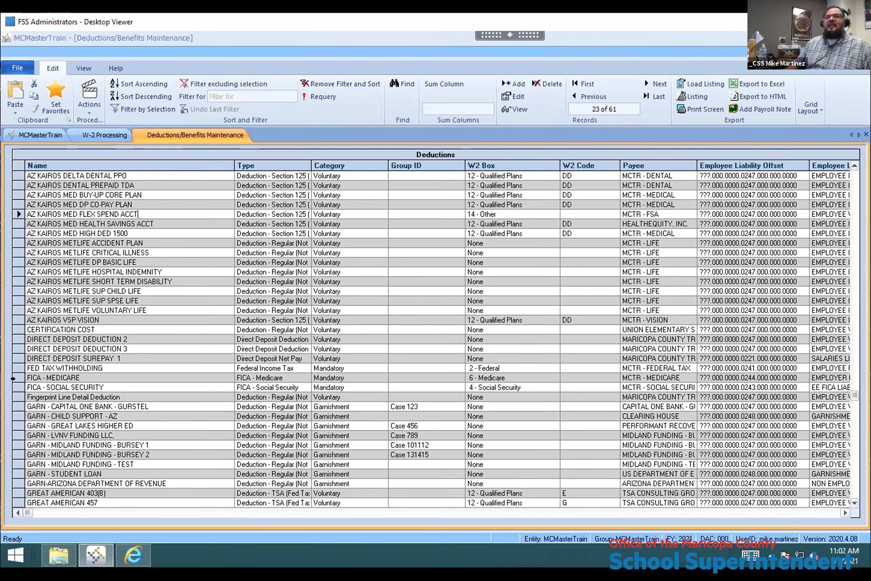
- Select the FICA - SOCIAL SECURITY deduction and review its available actions, including Update Employee Deductions Lines
{"action": "left_click", "coordinate": [38, 387]}
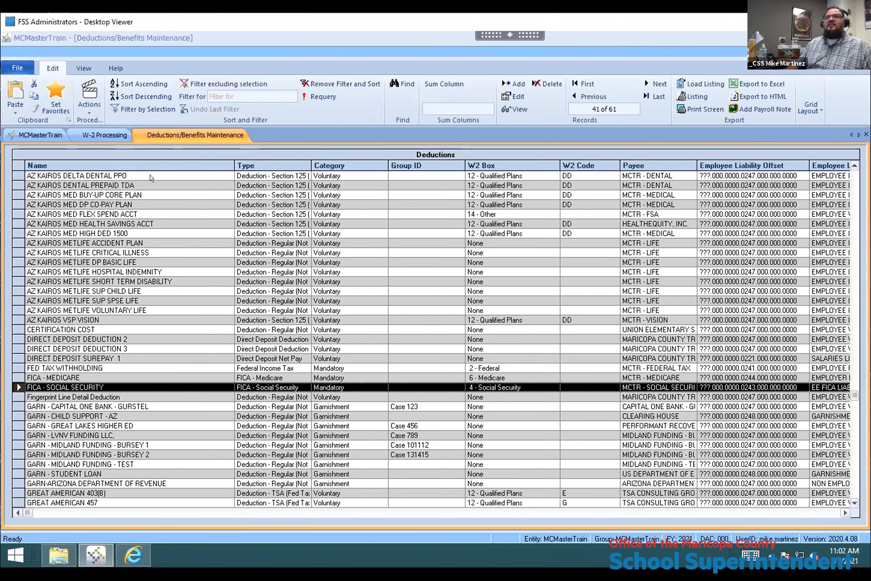
{"action": "left_click", "coordinate": [82, 95]}
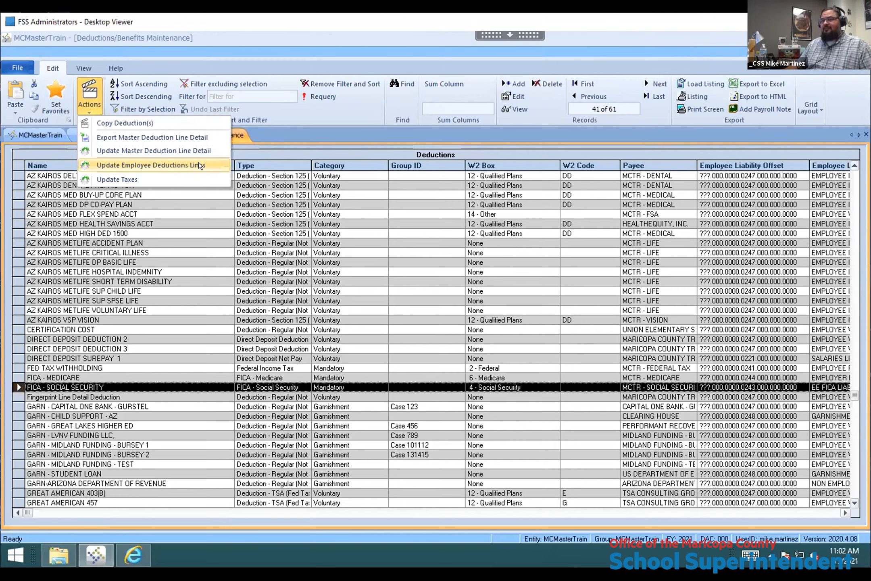
{"action": "left_click", "coordinate": [219, 273]}
- Expand the Payroll Employees group and open Employee Deductions and Benefits
{"action": "left_click", "coordinate": [29, 135]}
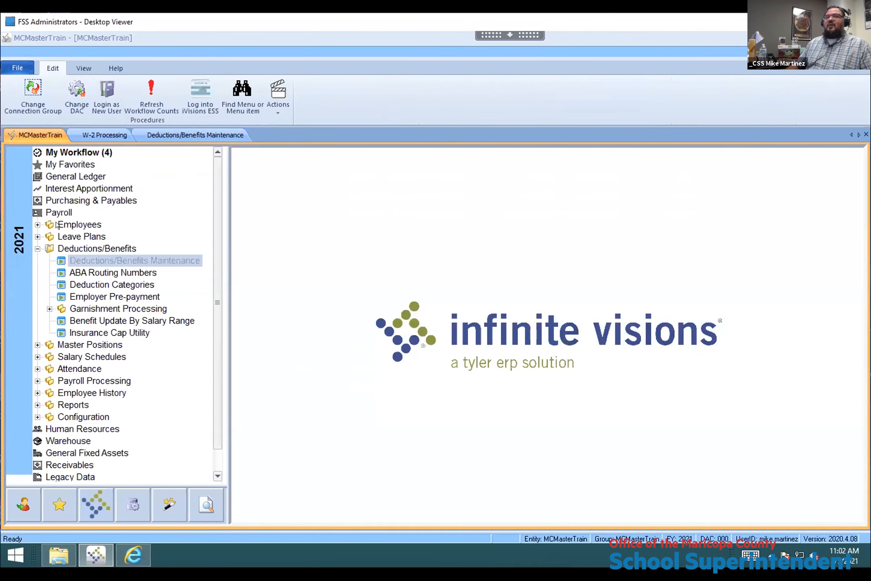
{"action": "left_click", "coordinate": [37, 224]}
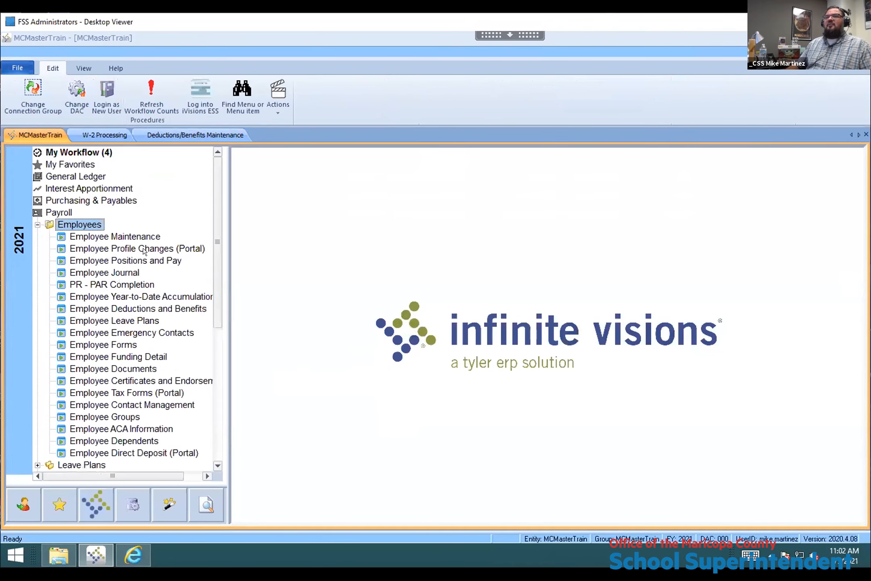
{"action": "left_click", "coordinate": [123, 259]}
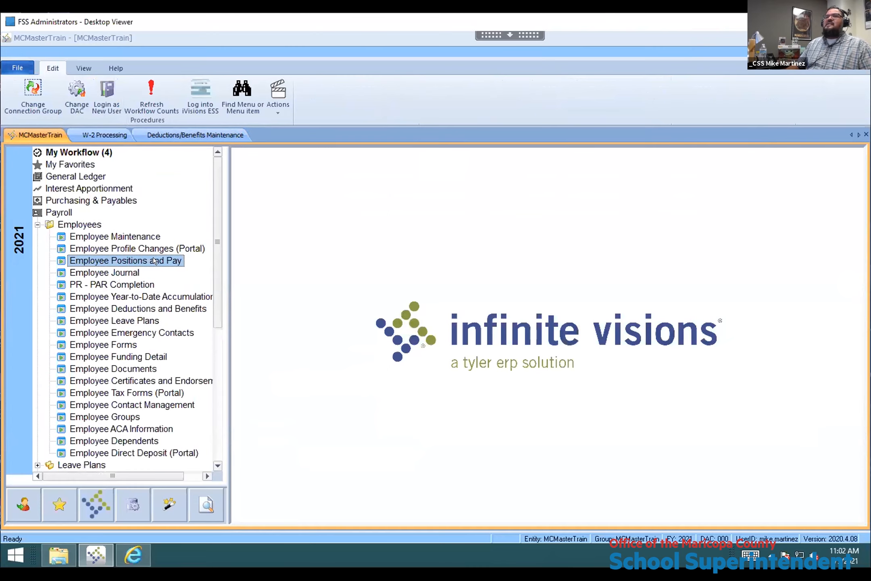
{"action": "left_click", "coordinate": [128, 304]}
{"action": "double_click", "coordinate": [140, 305]}
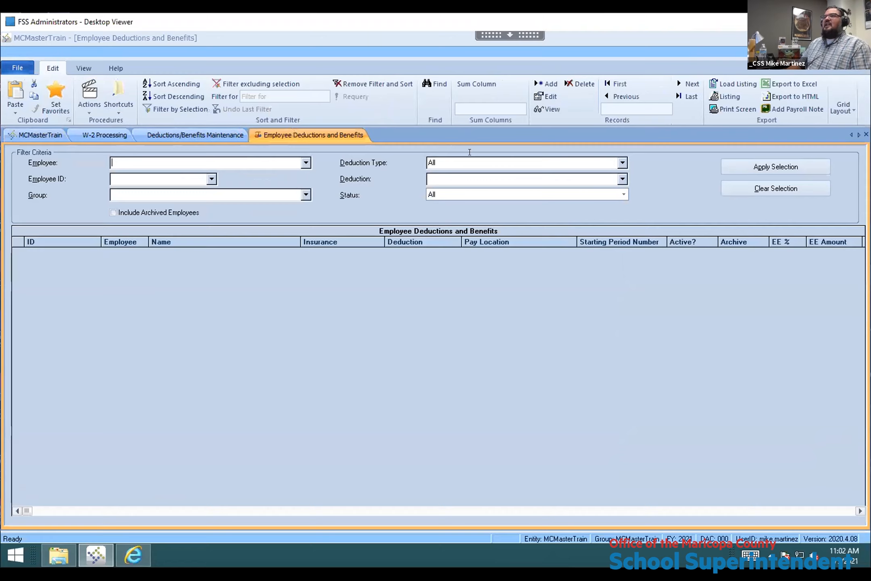
- Filter the employee deductions by the FICA - SOCIAL SECURITY deduction and apply the selection
{"action": "type", "text": "FicA - MEDICARE"}
{"action": "key", "text": "Down"}
{"action": "key", "text": "Tab"}
{"action": "left_click", "coordinate": [787, 164]}
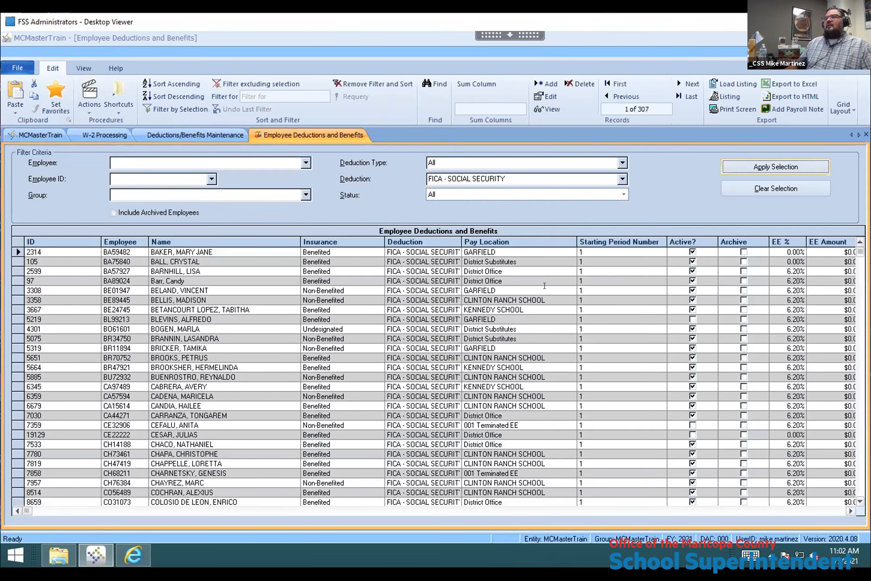
- Replace the Pay Location column in the employee deductions grid with the Deduction Line column
{"action": "left_click", "coordinate": [543, 234]}
{"action": "left_click", "coordinate": [544, 241]}
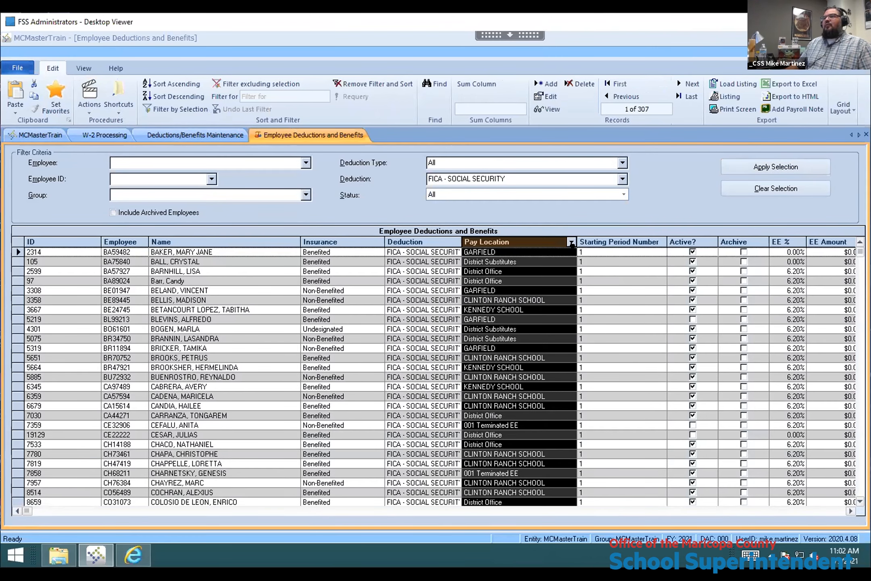
{"action": "left_click", "coordinate": [569, 241]}
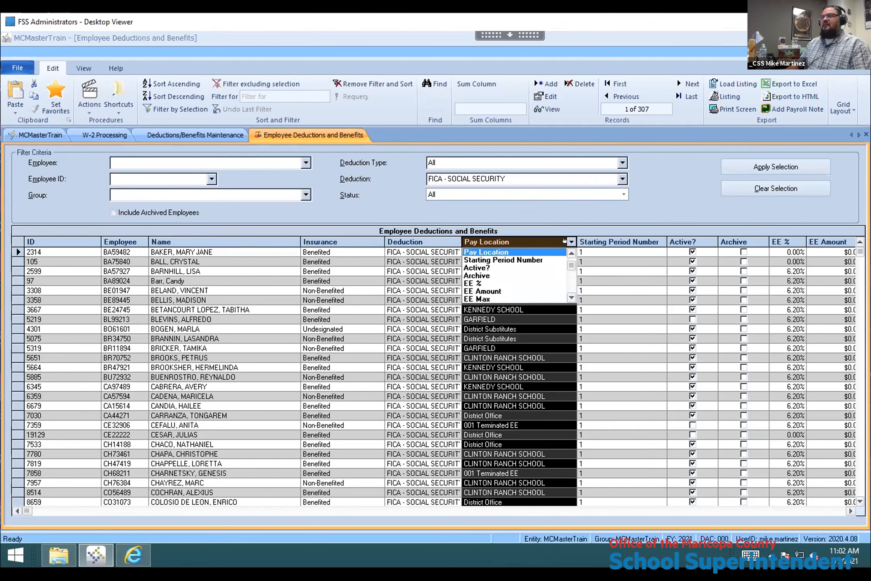
{"action": "scroll", "coordinate": [524, 276], "scroll_direction": "down", "scroll_amount": 2}
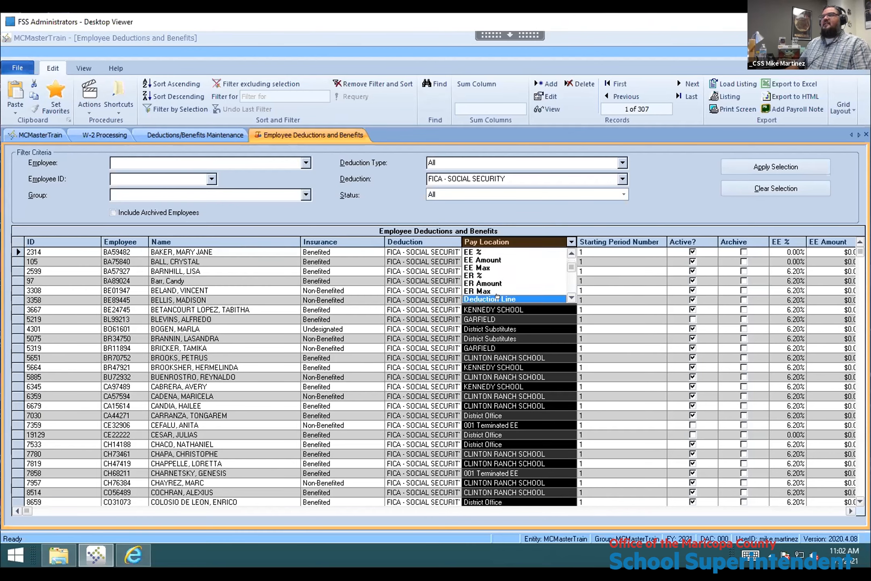
{"action": "left_click", "coordinate": [497, 298]}
- Check which employees lack a Social Security deduction line, sorting the grid by Deduction Line in ascending order
{"action": "left_click", "coordinate": [499, 270]}
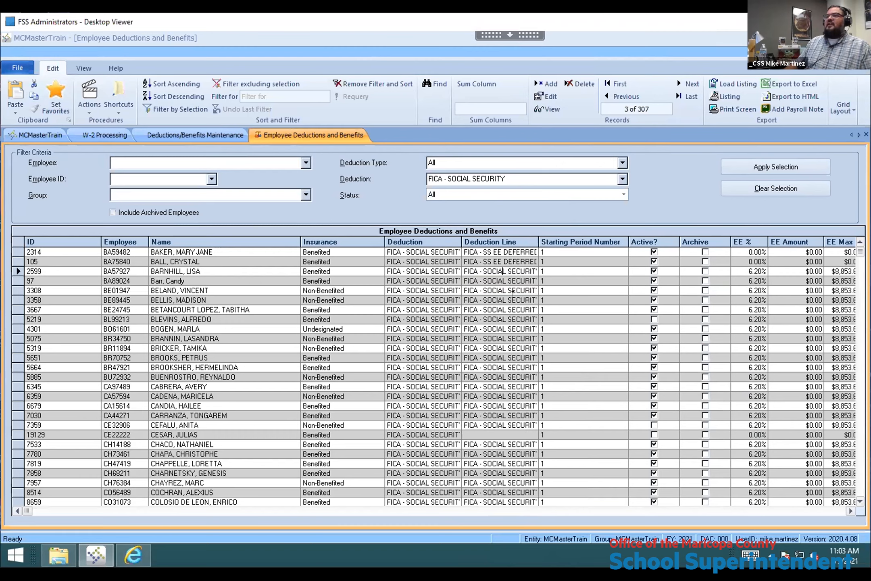
{"action": "left_click", "coordinate": [509, 281]}
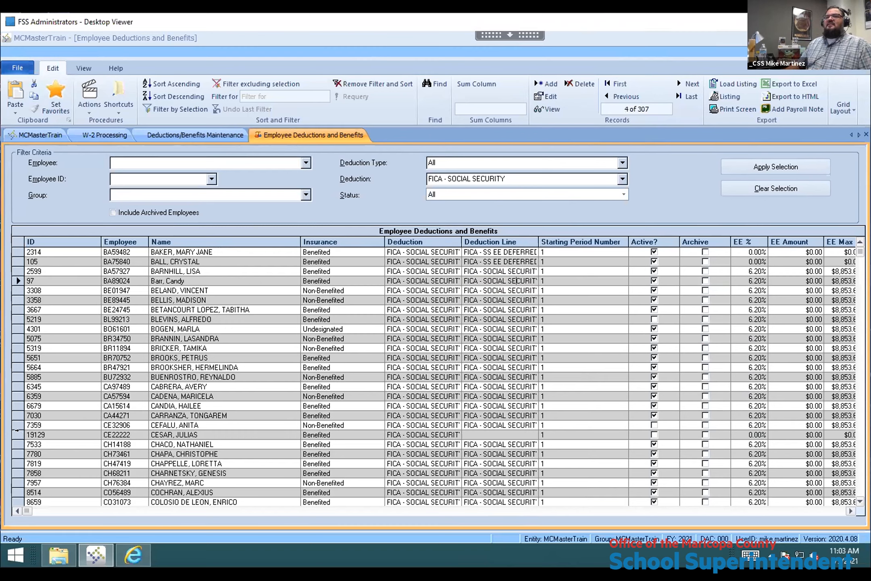
{"action": "left_click", "coordinate": [126, 435]}
{"action": "left_click", "coordinate": [509, 434]}
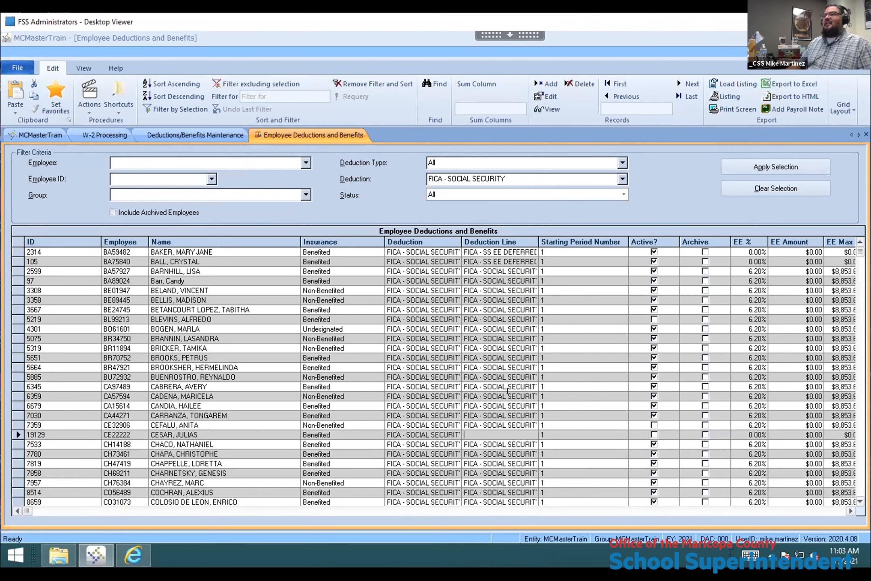
{"action": "left_click", "coordinate": [509, 386]}
{"action": "left_click", "coordinate": [508, 431]}
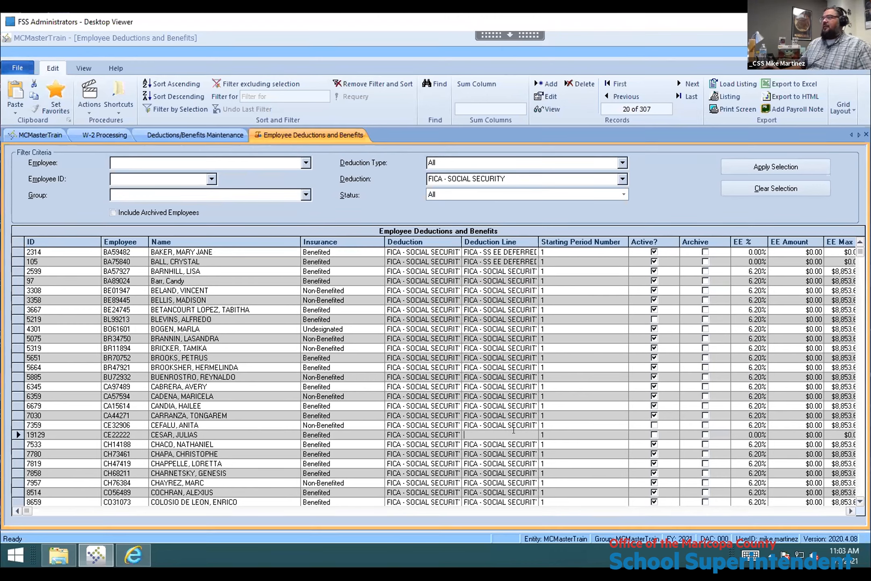
{"action": "right_click", "coordinate": [503, 334]}
{"action": "left_click", "coordinate": [537, 144]}
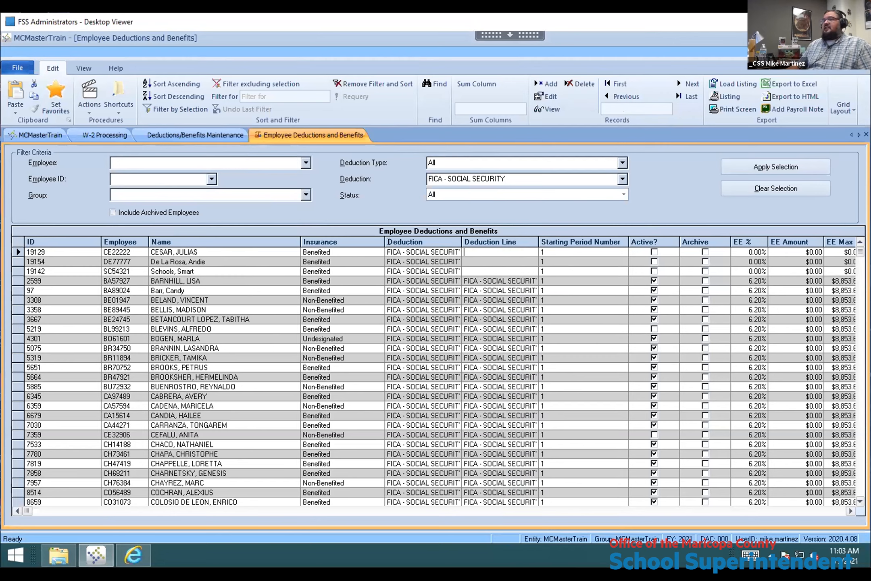
- Close Employee Deductions and Benefits and return to Deductions/Benefits Maintenance
{"action": "right_click", "coordinate": [317, 133]}
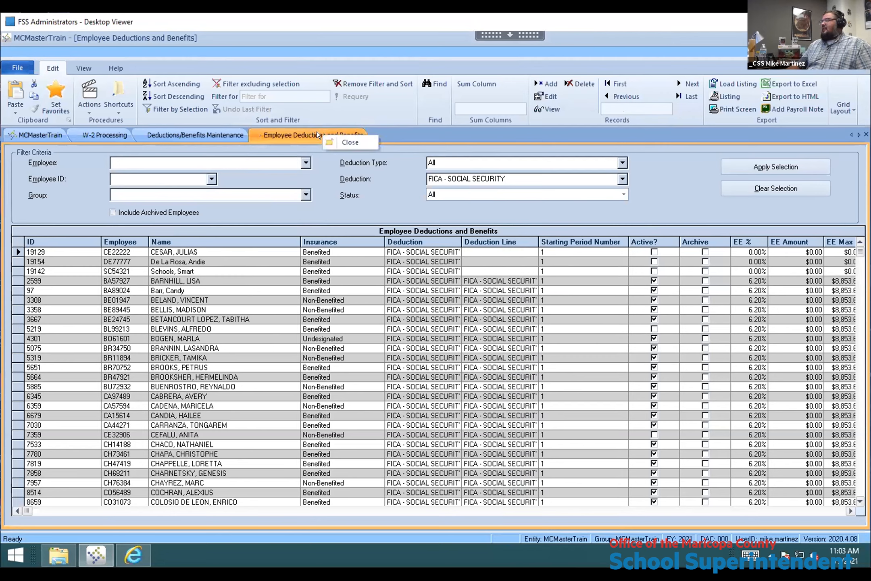
{"action": "left_click", "coordinate": [382, 355]}
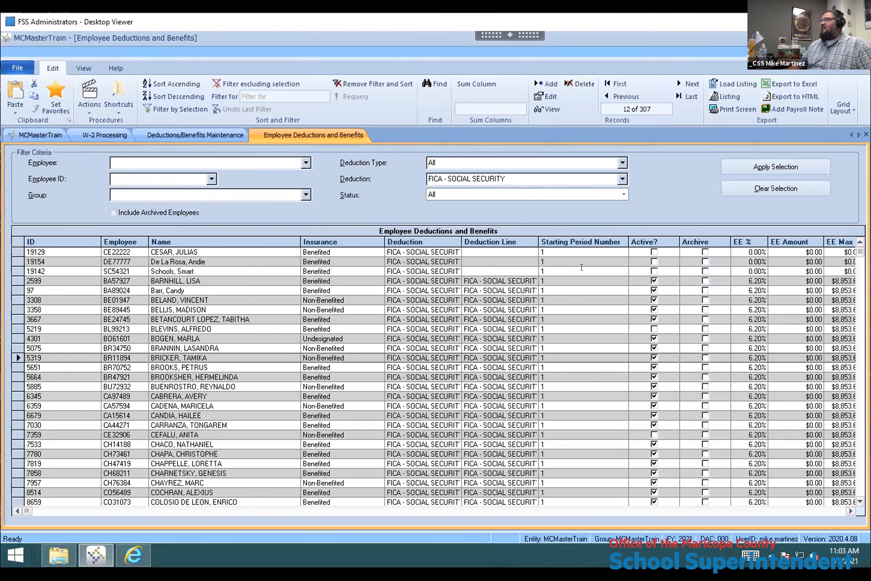
{"action": "right_click", "coordinate": [316, 135]}
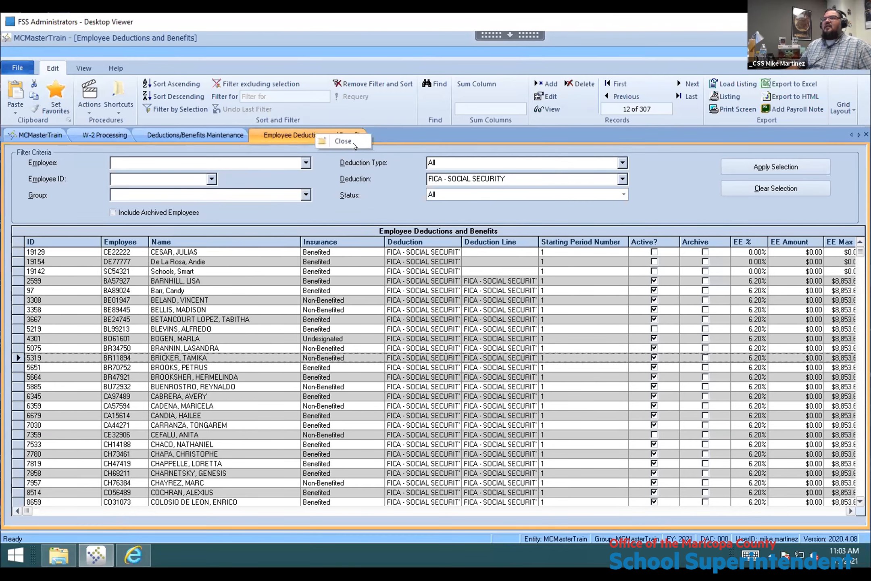
{"action": "left_click", "coordinate": [349, 137]}
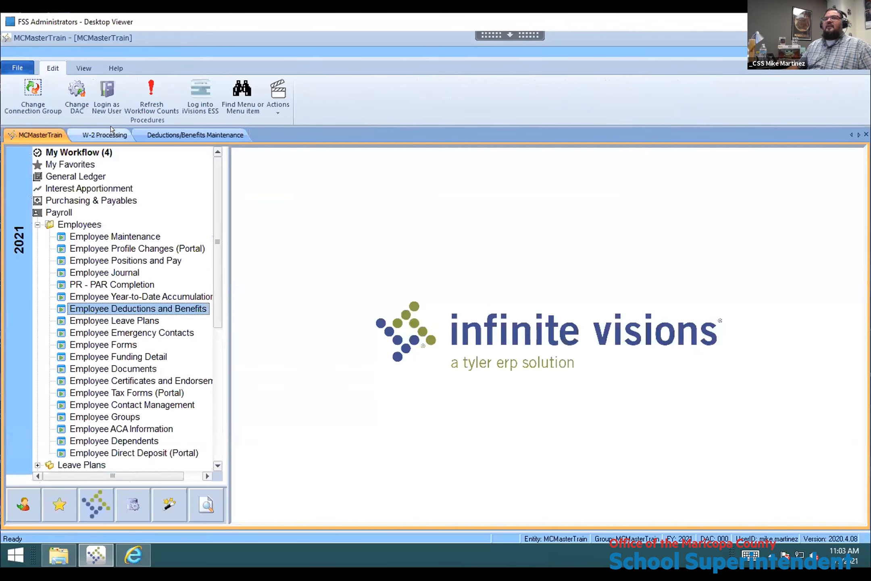
{"action": "left_click", "coordinate": [104, 135]}
{"action": "left_click", "coordinate": [27, 134]}
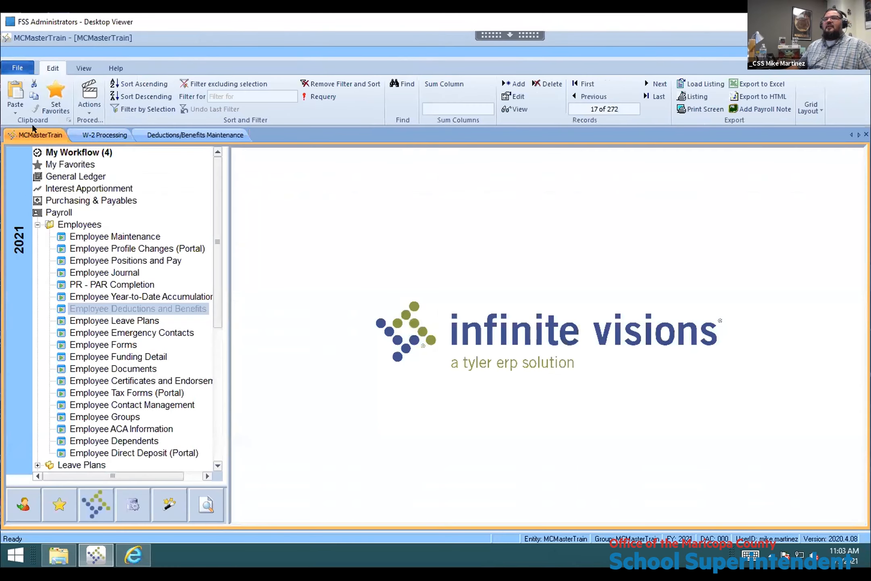
{"action": "left_click", "coordinate": [155, 133]}
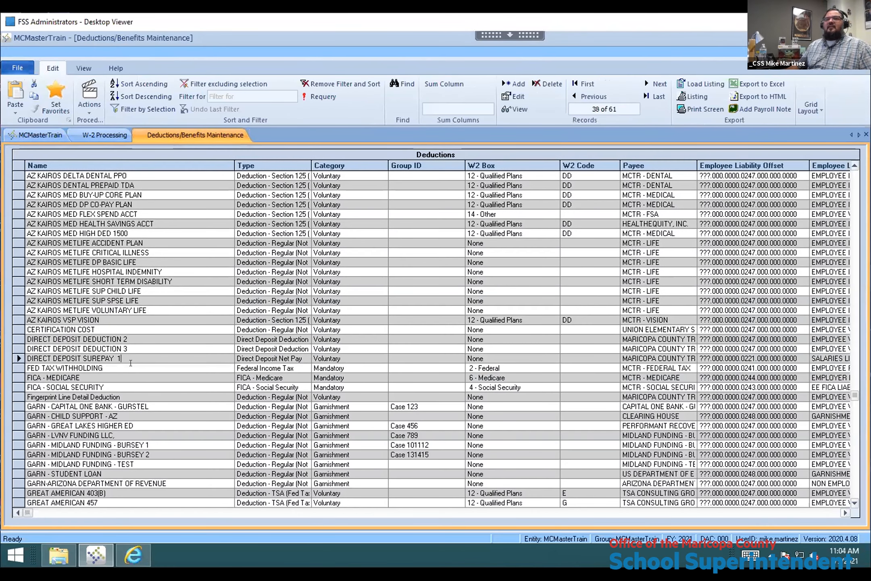
- Open the FED TAX WITHHOLDING deduction and bring up its Setup with the master deduction table
{"action": "scroll", "coordinate": [130, 363], "scroll_direction": "down", "scroll_amount": 1}
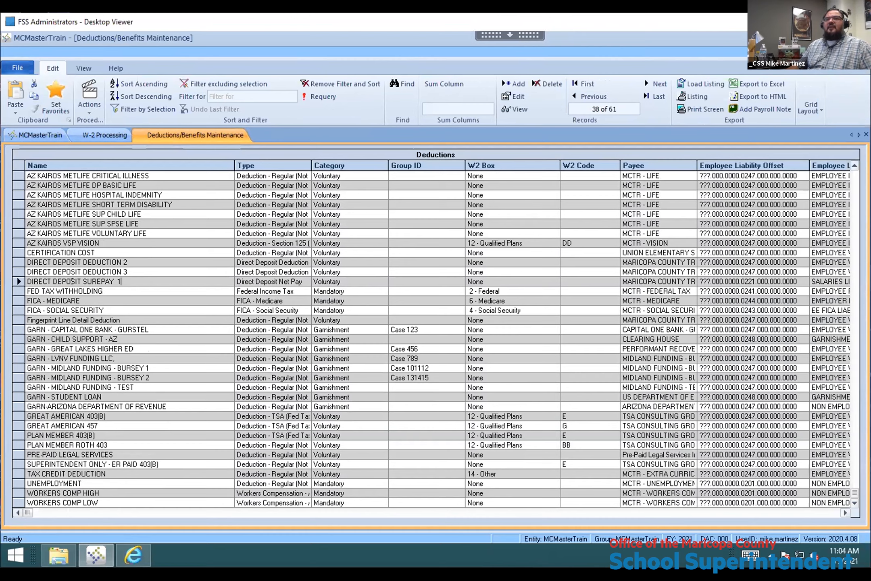
{"action": "left_click", "coordinate": [88, 290]}
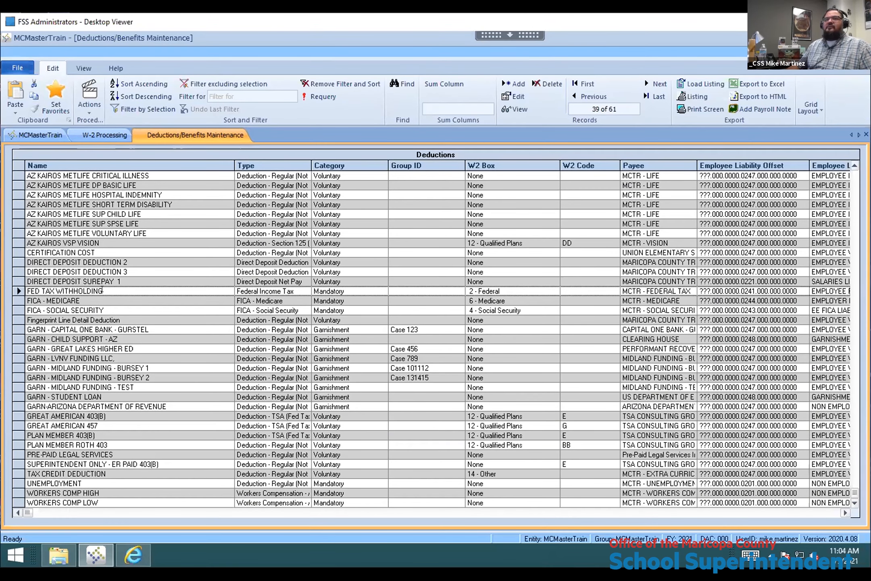
{"action": "double_click", "coordinate": [102, 290]}
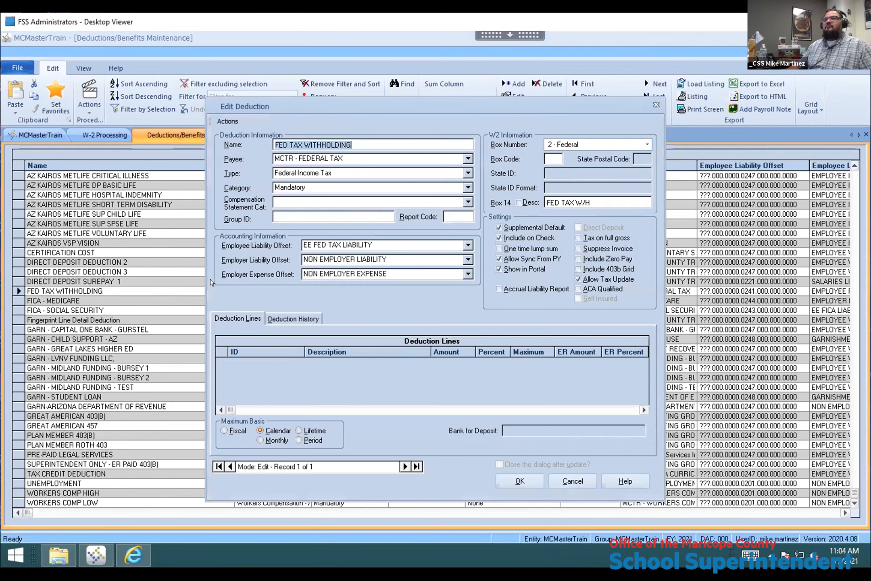
{"action": "left_click", "coordinate": [230, 119]}
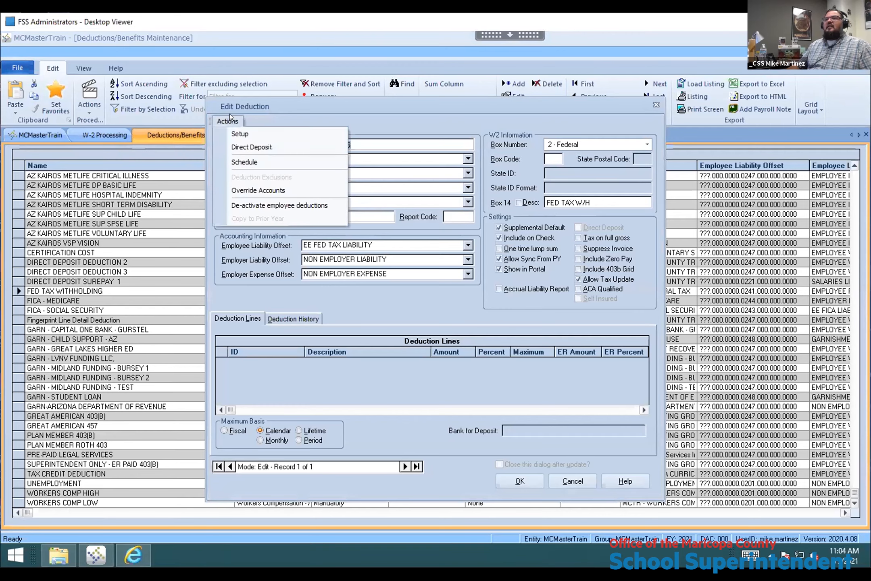
{"action": "left_click", "coordinate": [246, 133]}
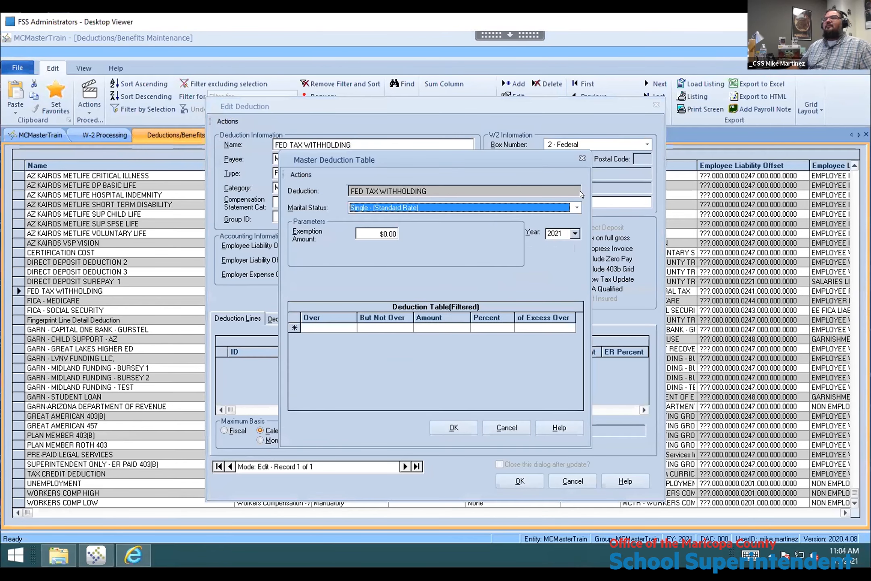
- Examine the 2021 Single - (Standard Rate) withholding table, then cancel out of the table and the deduction
{"action": "left_click_drag", "start_coordinate": [429, 160], "coordinate": [571, 181]}
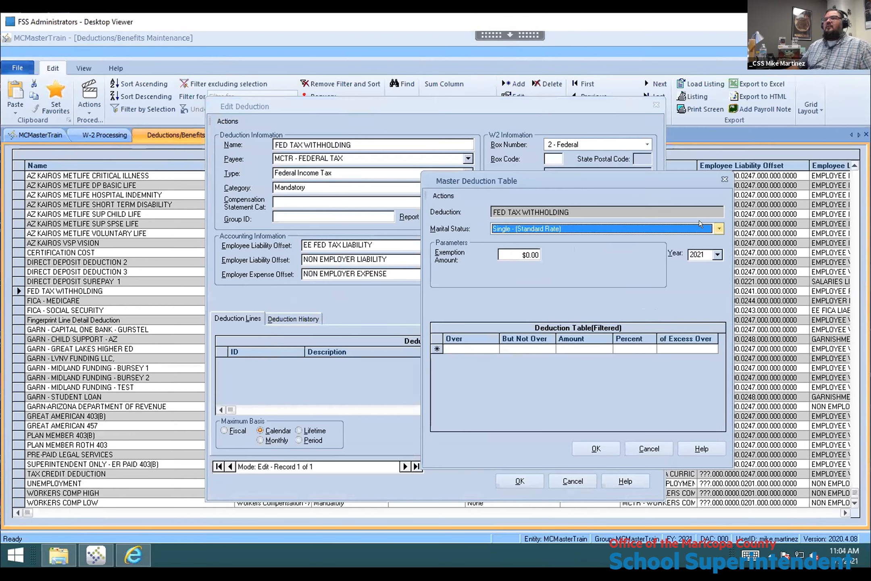
{"action": "left_click_drag", "start_coordinate": [562, 174], "coordinate": [598, 169]}
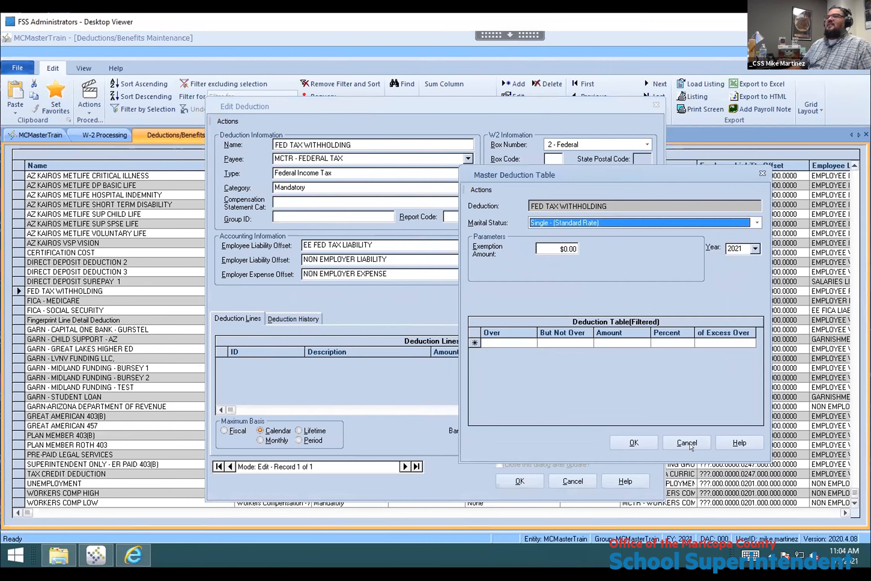
{"action": "left_click", "coordinate": [755, 249]}
{"action": "left_click", "coordinate": [670, 286]}
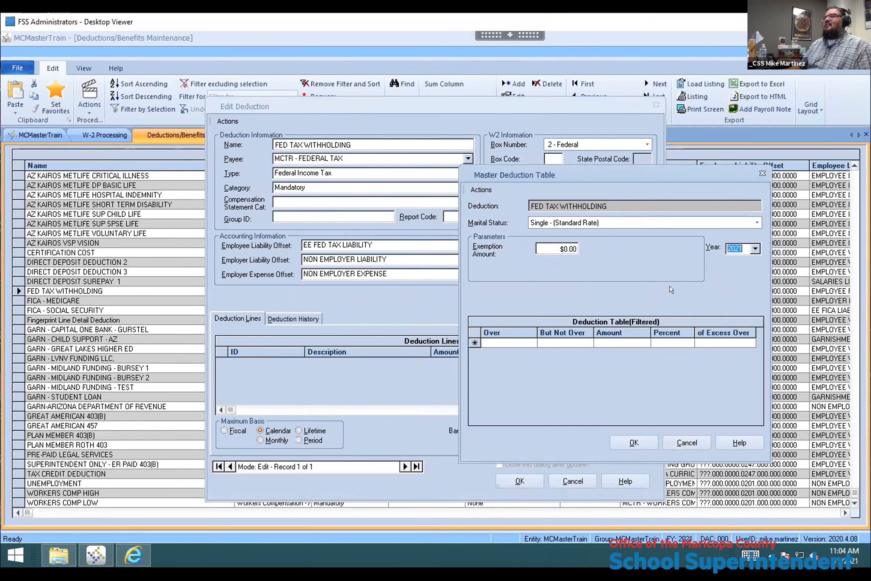
{"action": "left_click", "coordinate": [689, 437]}
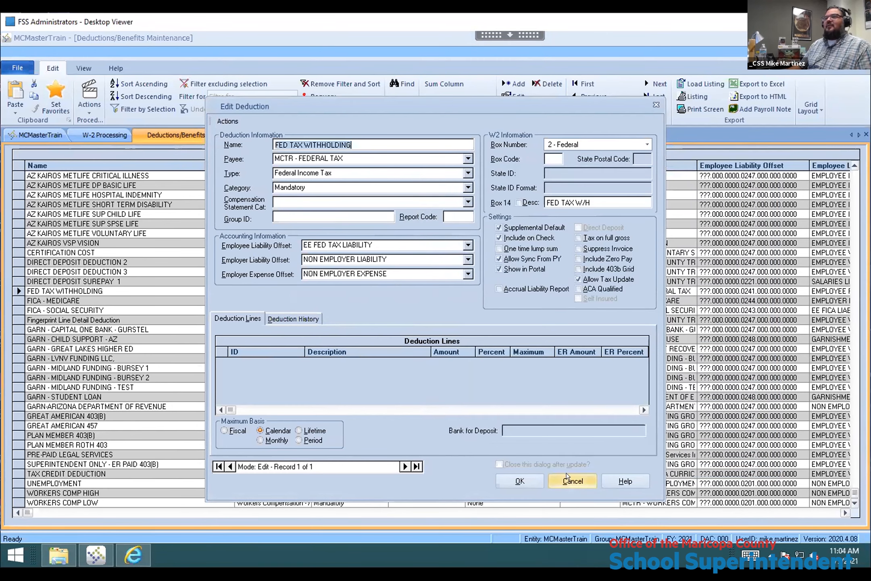
{"action": "left_click", "coordinate": [566, 476]}
- Run Update Taxes on the FED TAX WITHHOLDING deduction for update year 2021 and acknowledge the message
{"action": "left_click", "coordinate": [13, 287]}
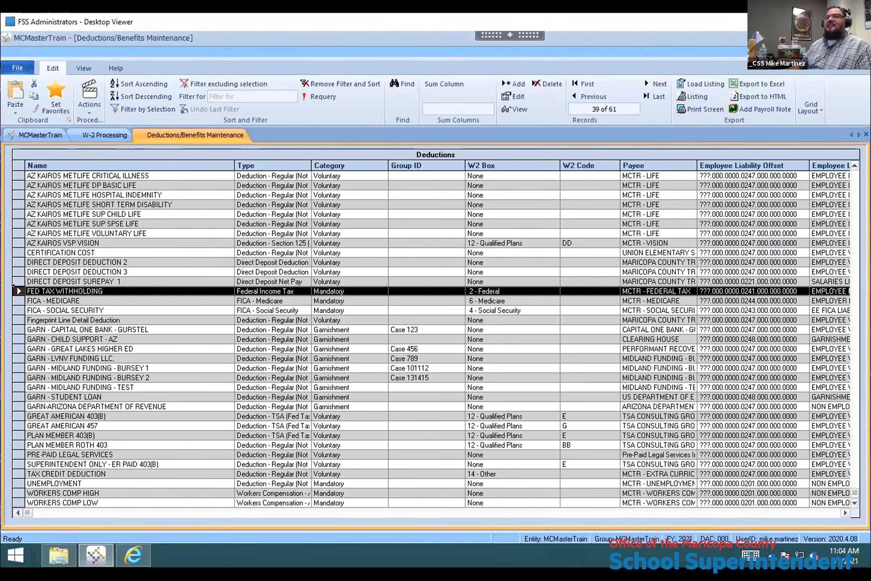
{"action": "left_click", "coordinate": [83, 96]}
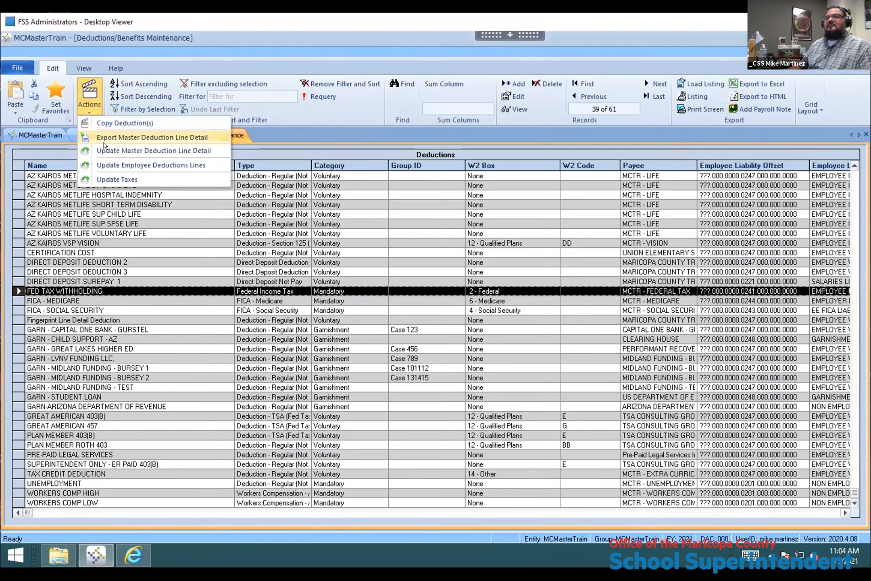
{"action": "left_click", "coordinate": [111, 178]}
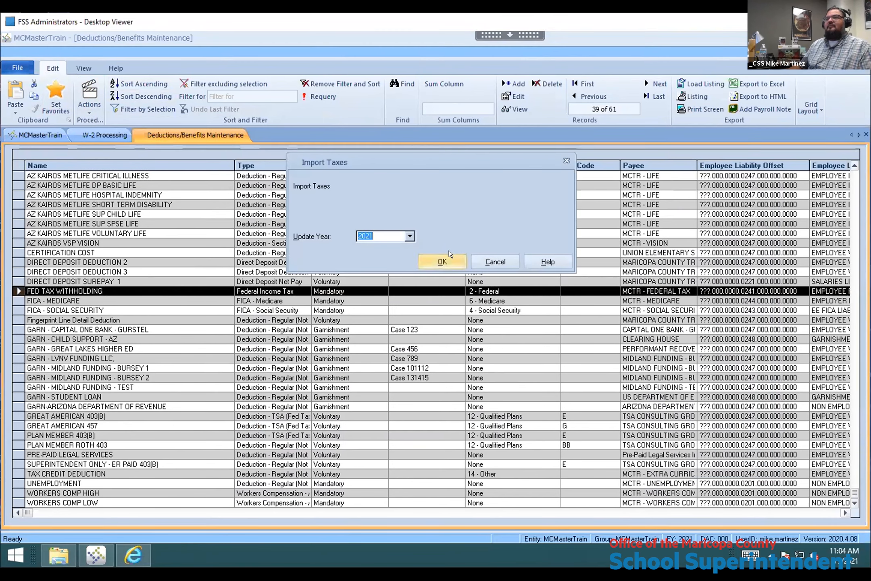
{"action": "left_click", "coordinate": [438, 258]}
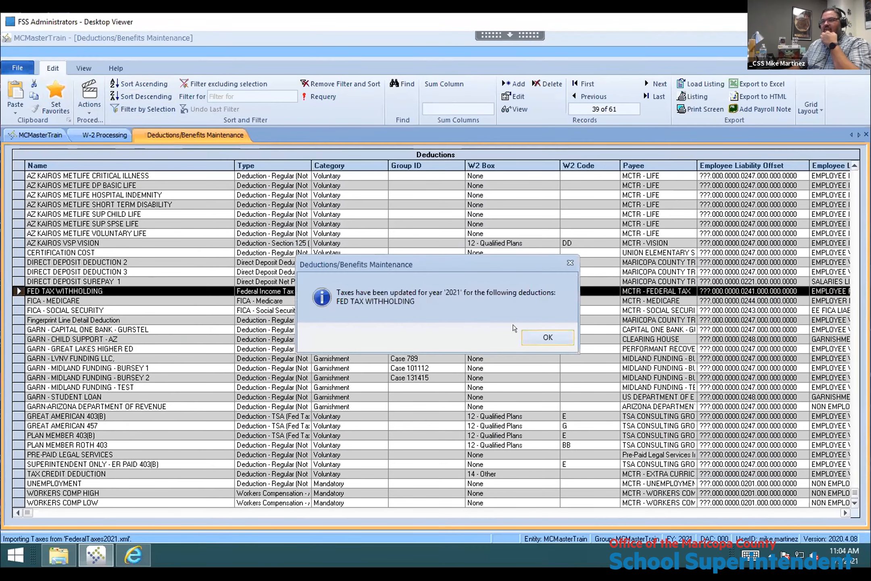
{"action": "left_click", "coordinate": [542, 338]}
- Reopen the FED TAX WITHHOLDING deduction and display its master deduction table through Setup
{"action": "double_click", "coordinate": [94, 288]}
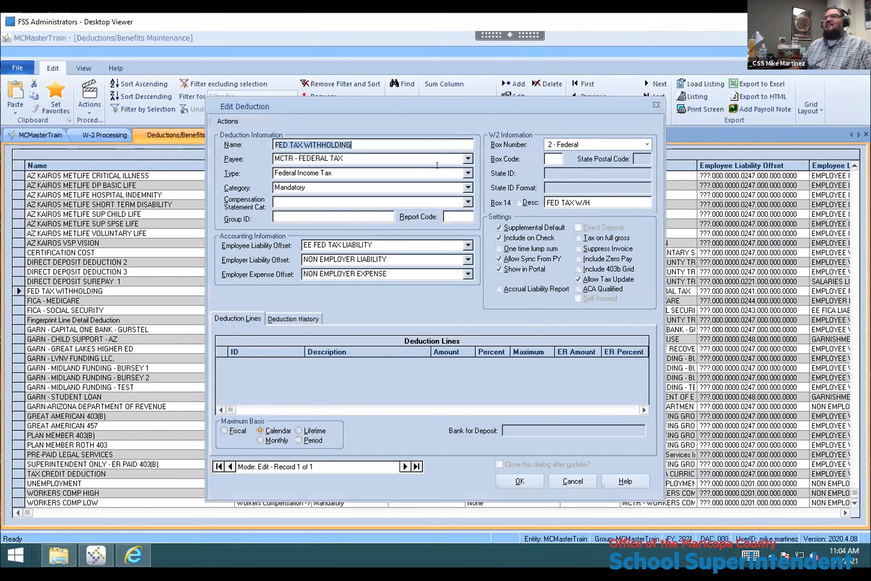
{"action": "left_click", "coordinate": [229, 121]}
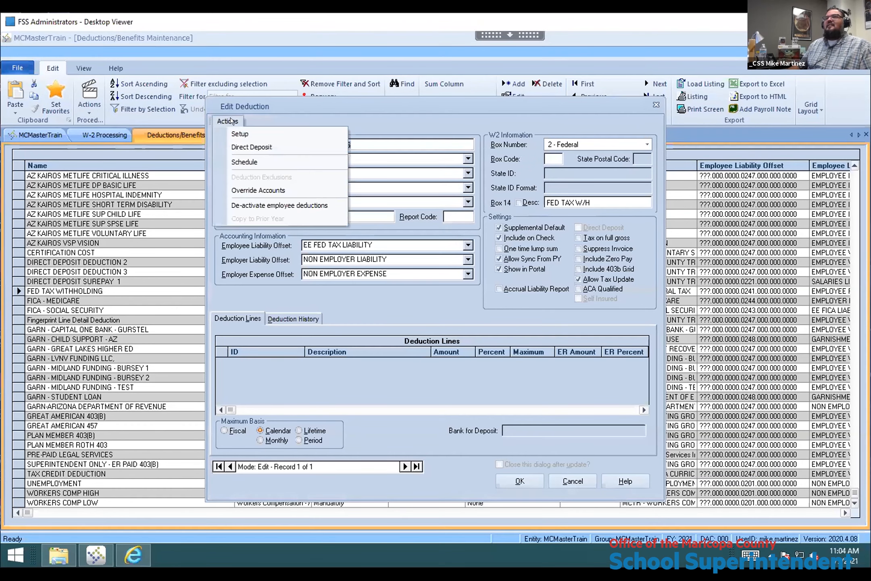
{"action": "left_click", "coordinate": [250, 133]}
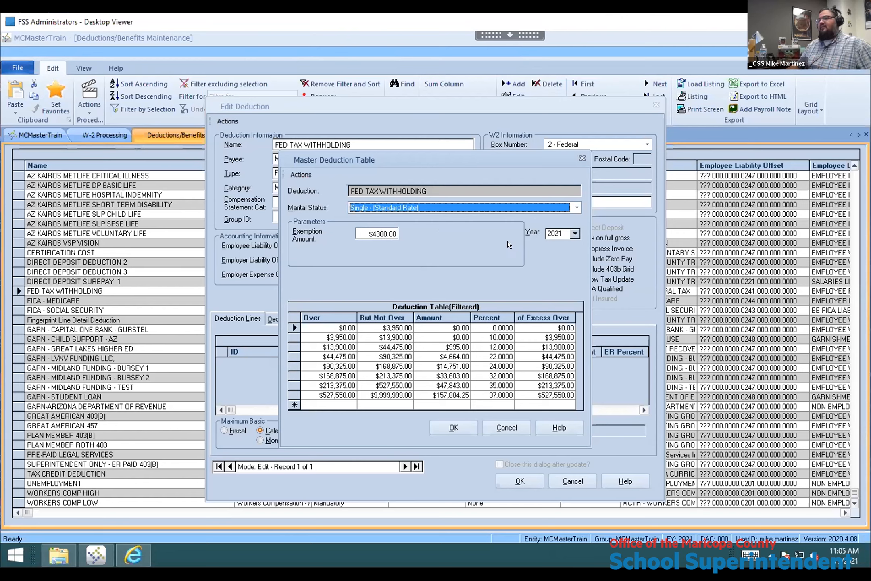
- Review the 2021 Married Filing Jointly - (Standard Rate) withholding table, then cancel out of the table and the deduction
{"action": "left_click", "coordinate": [575, 233]}
{"action": "left_click", "coordinate": [519, 207]}
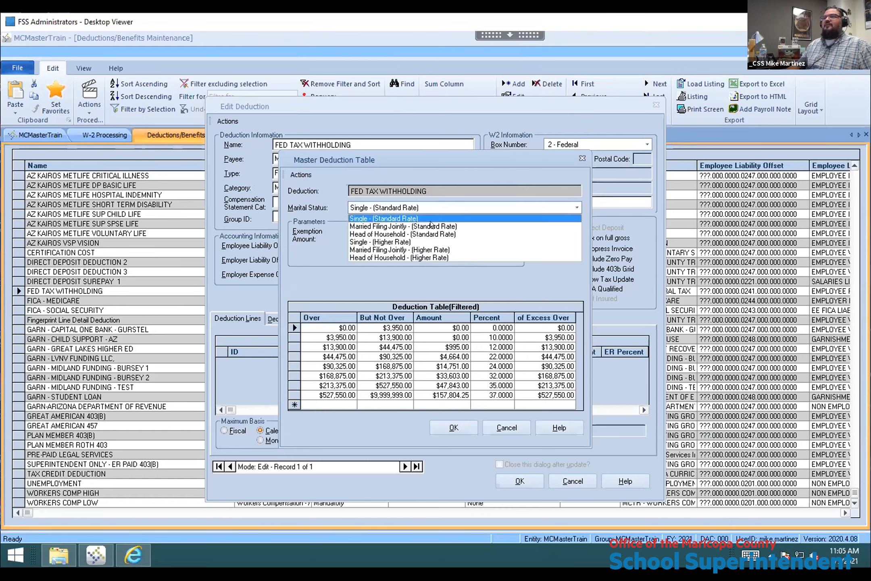
{"action": "left_click", "coordinate": [444, 226]}
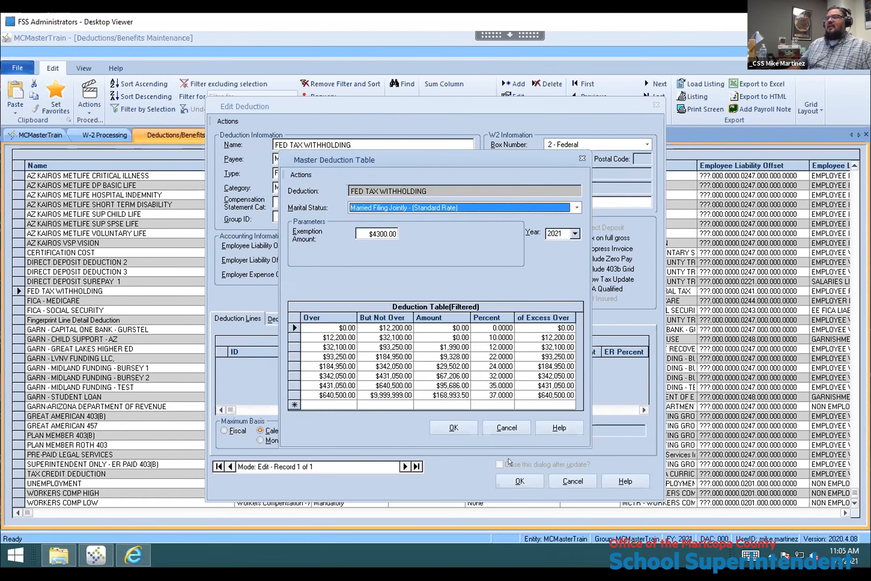
{"action": "left_click", "coordinate": [512, 434]}
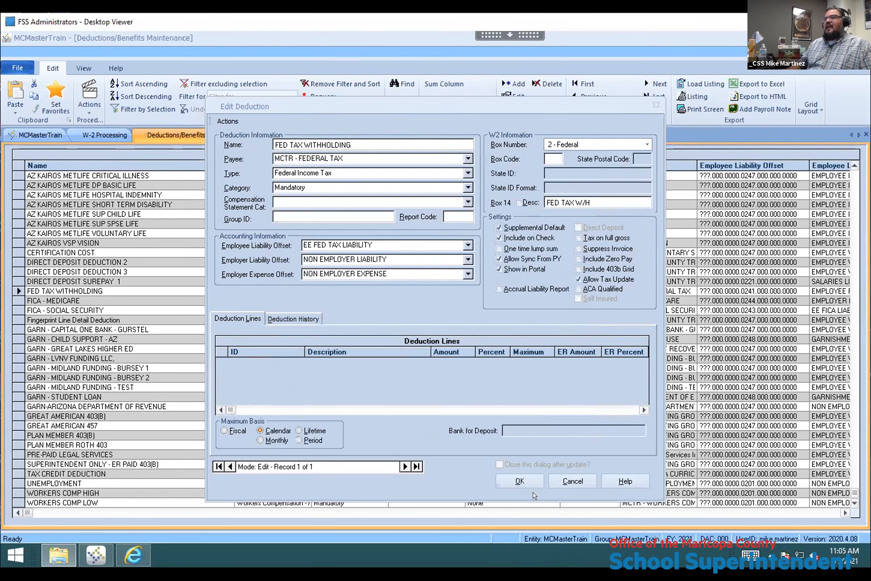
{"action": "left_click", "coordinate": [580, 480]}
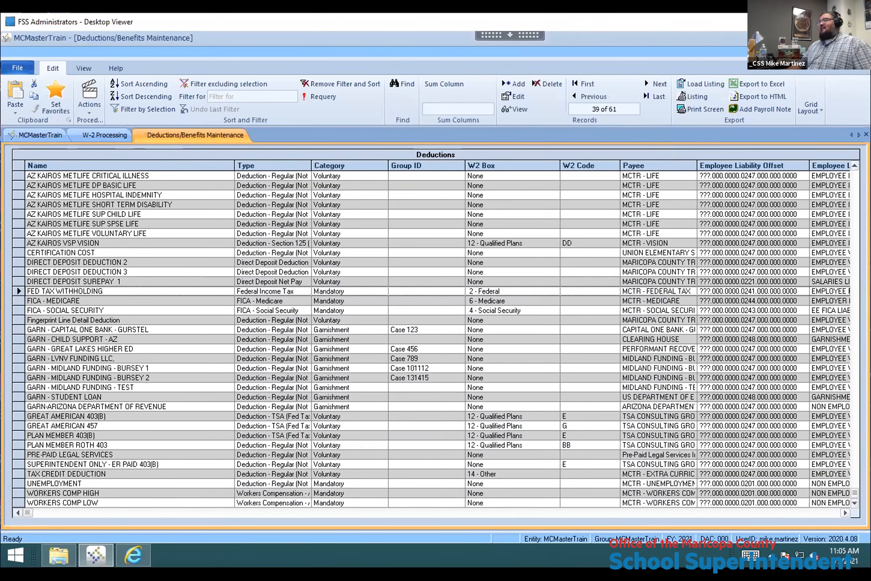
{"action": "left_click", "coordinate": [715, 251]}
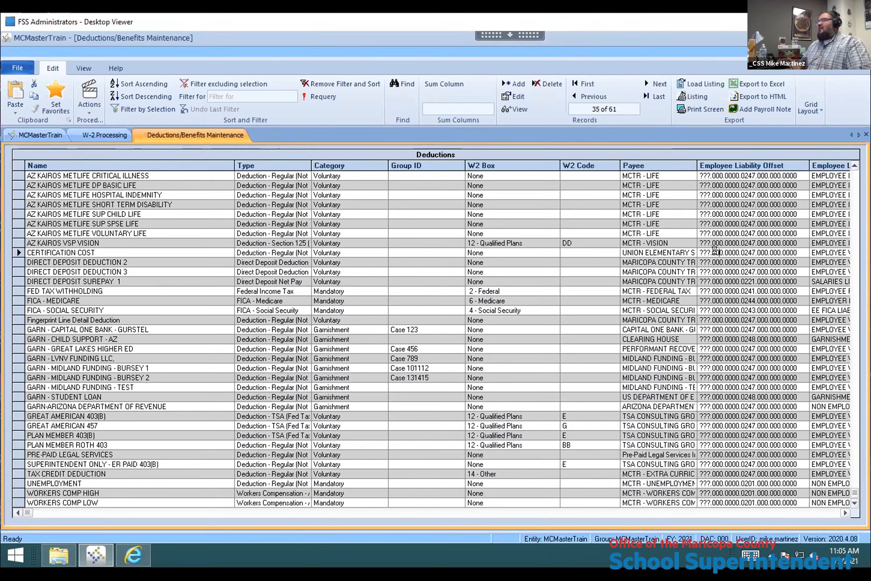